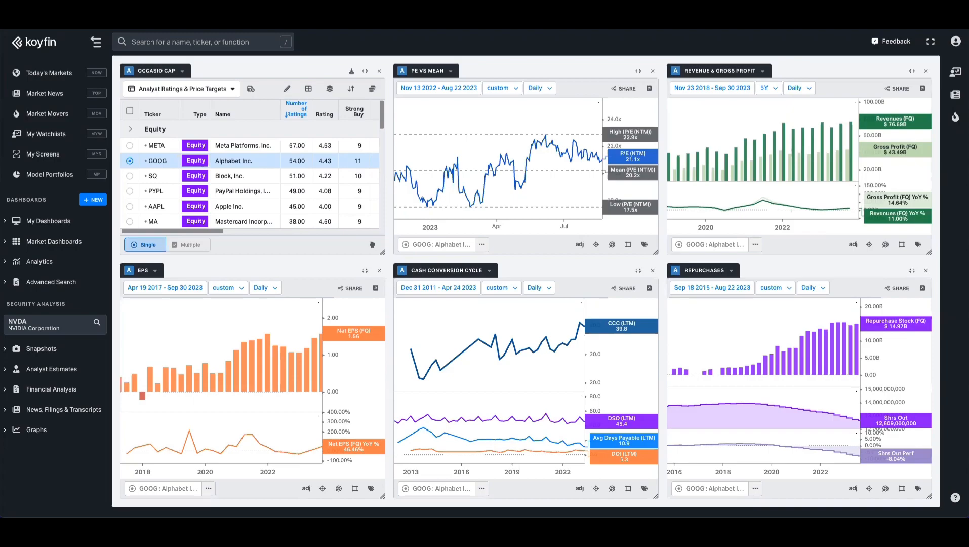
Step: Browse World Equity Indices, Factor Analysis, Global Yields, Currencies and Corporate Credit, then expand My Dashboards
click(41, 245)
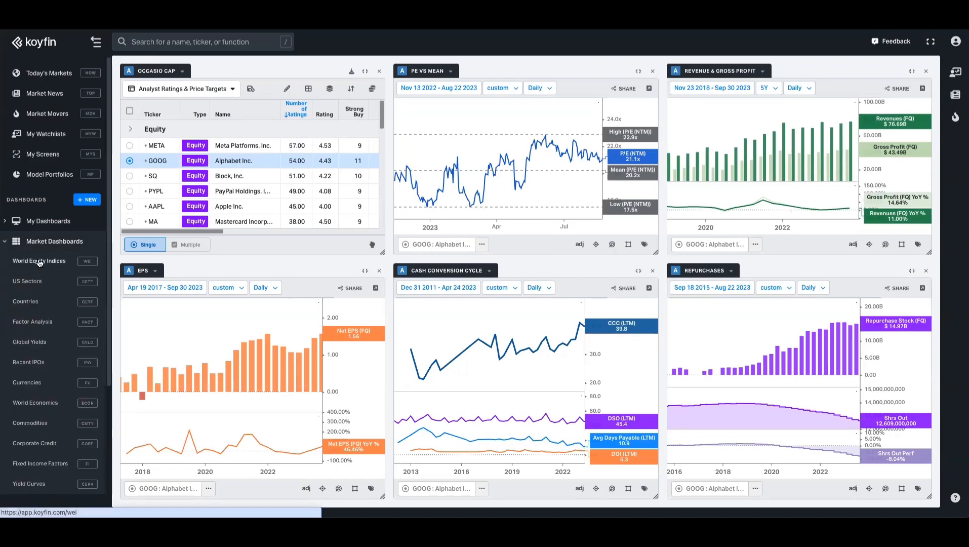
click(39, 261)
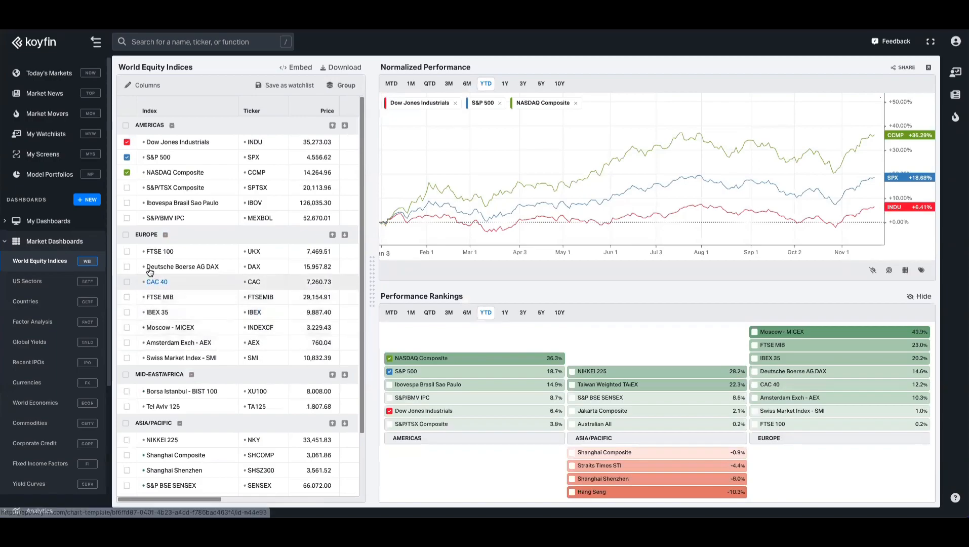
scroll(73, 274, down, 1)
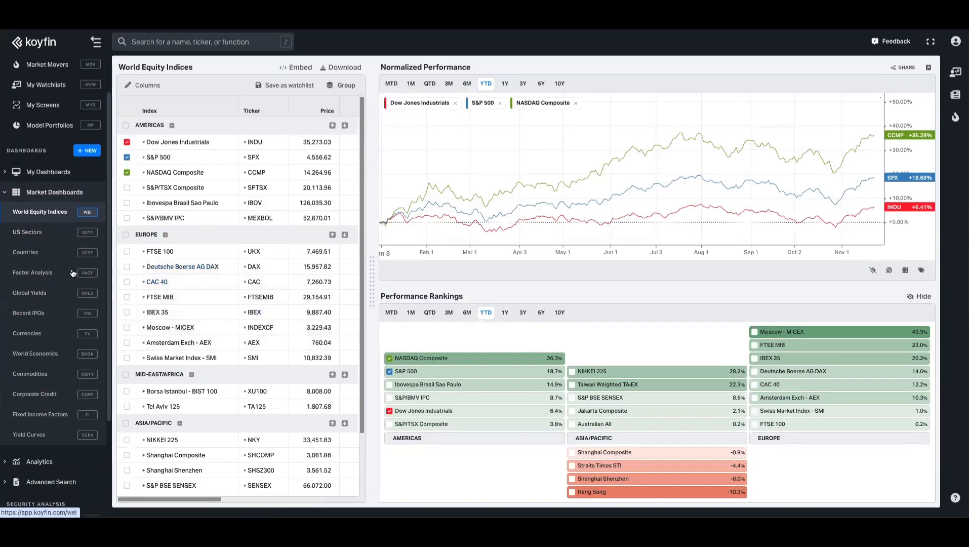
click(48, 275)
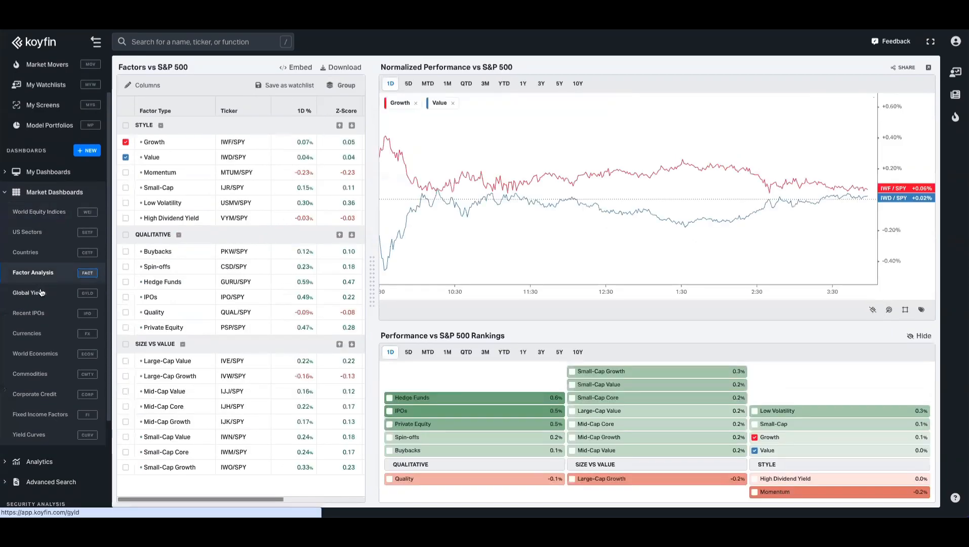
click(42, 293)
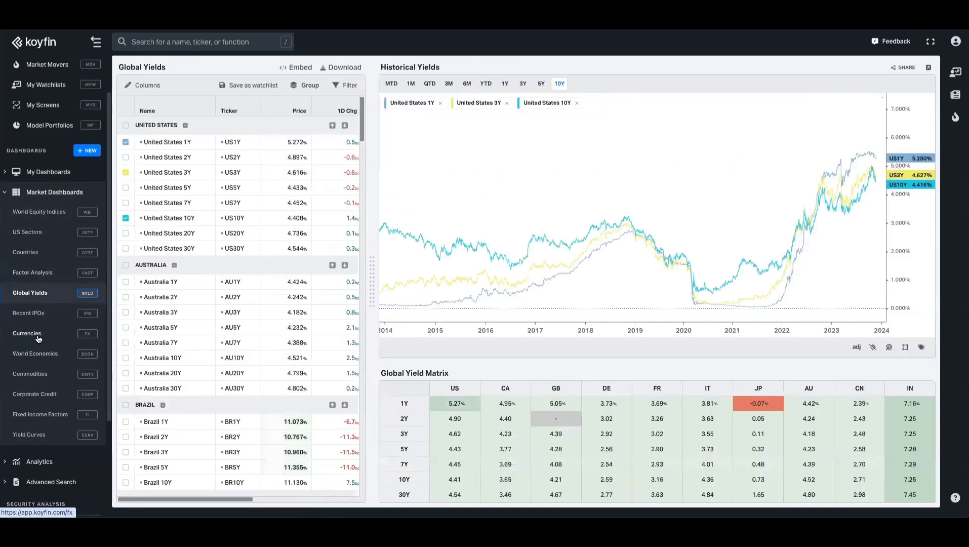
click(38, 336)
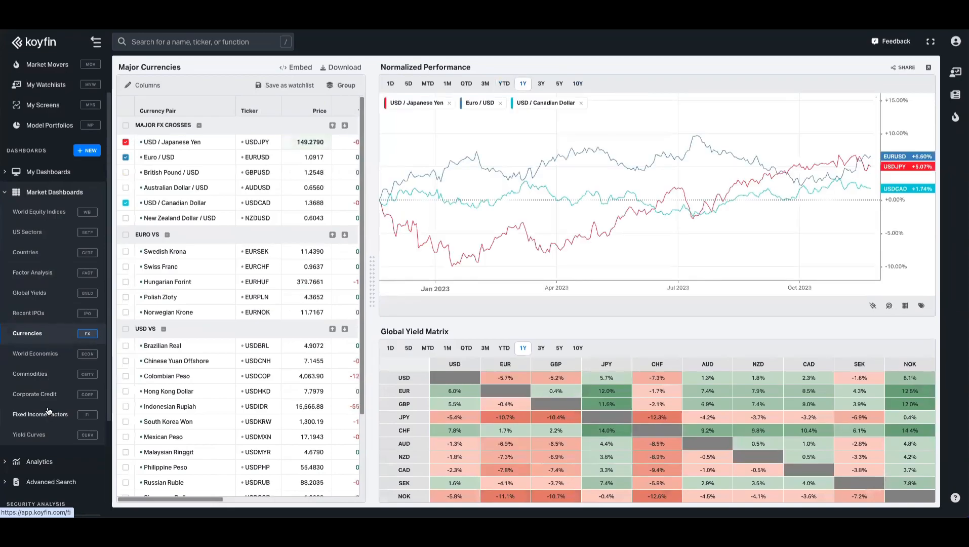
click(65, 394)
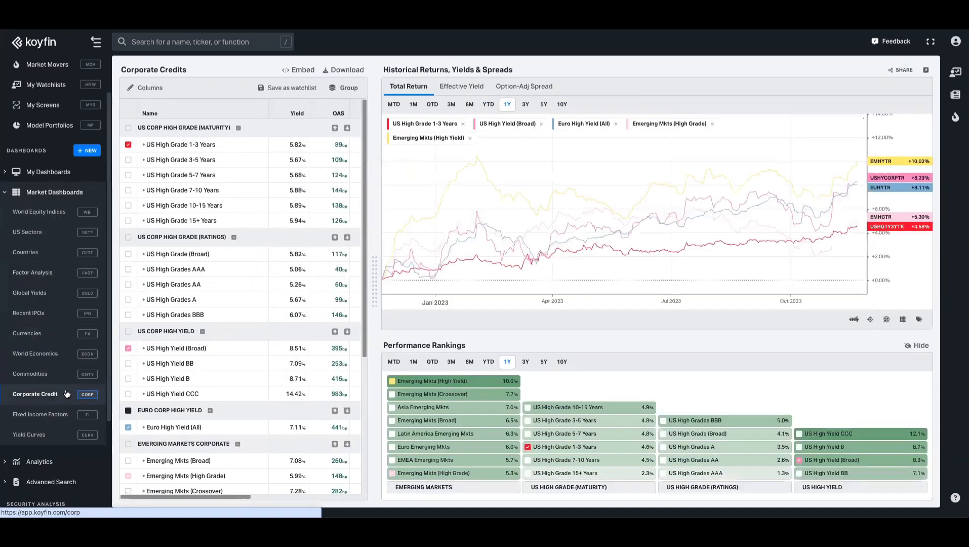
click(75, 193)
click(50, 222)
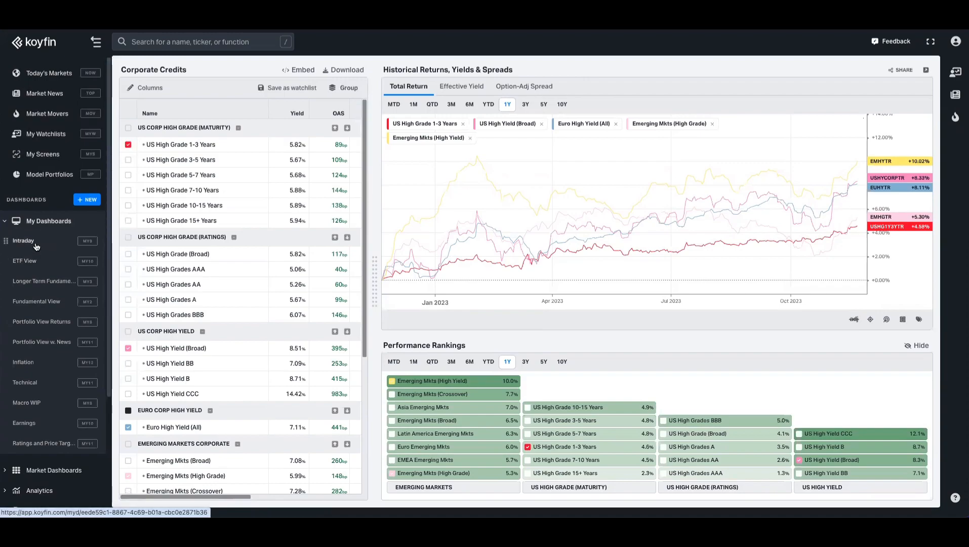
Step: Create Dashboard 12 from the Blank Dashboard template
click(87, 199)
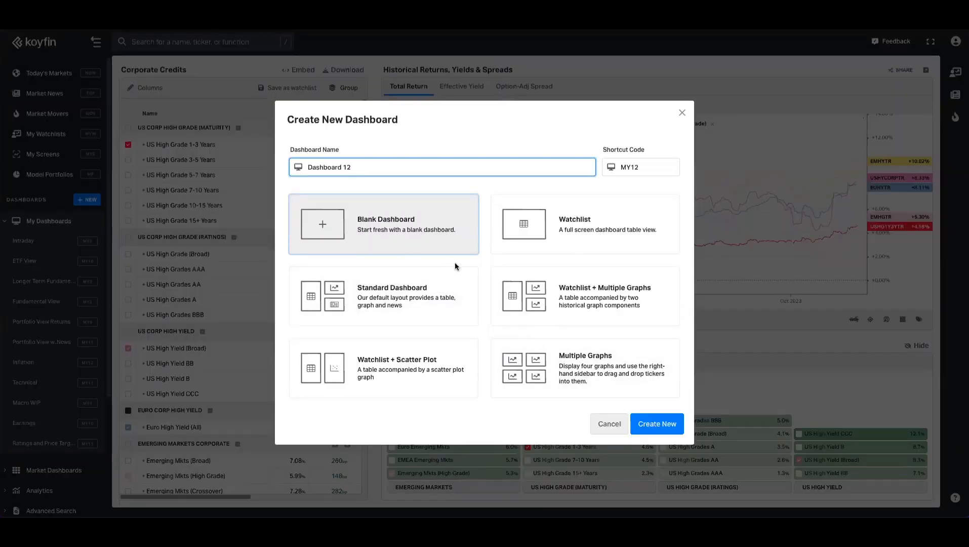
double_click(393, 243)
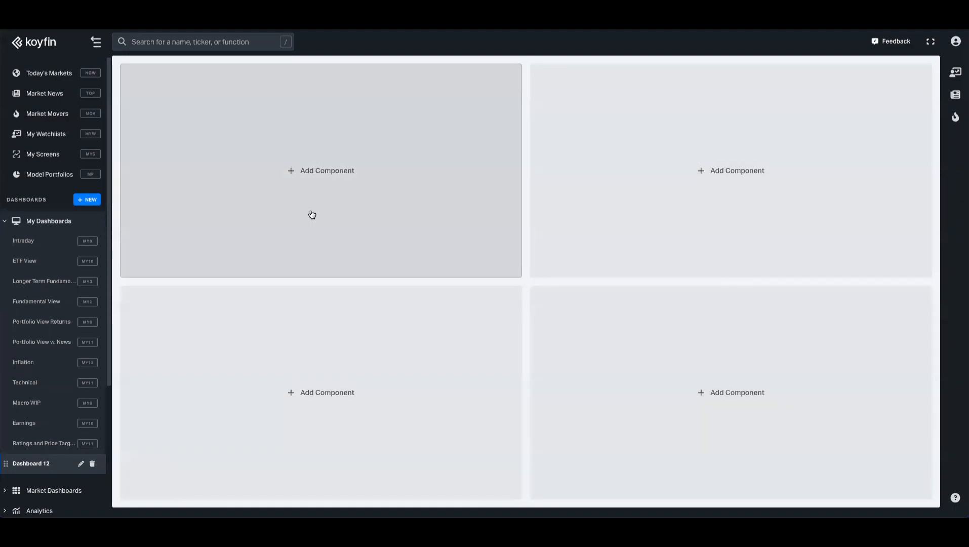
Step: Add a narrowed watchlist table in the top-left and a news feed below it
click(308, 169)
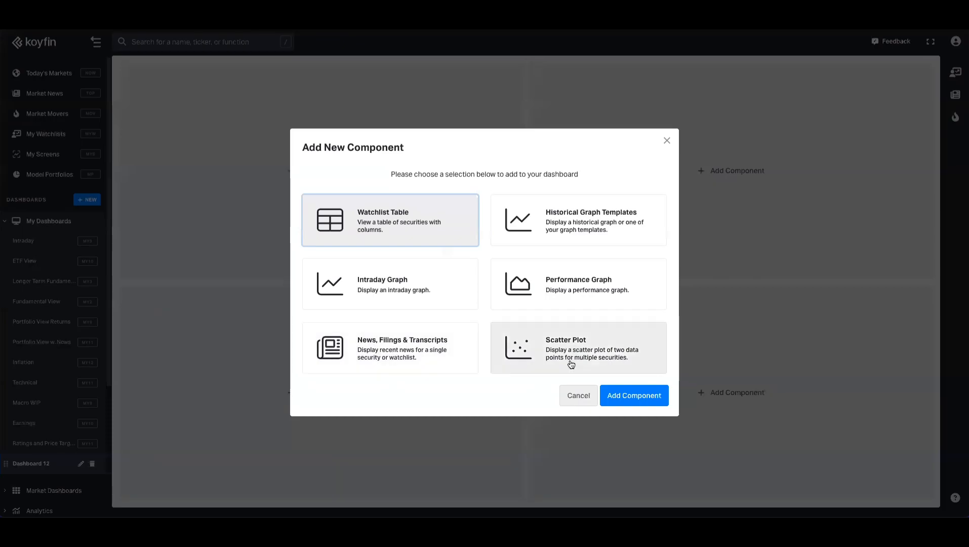
click(667, 142)
click(354, 162)
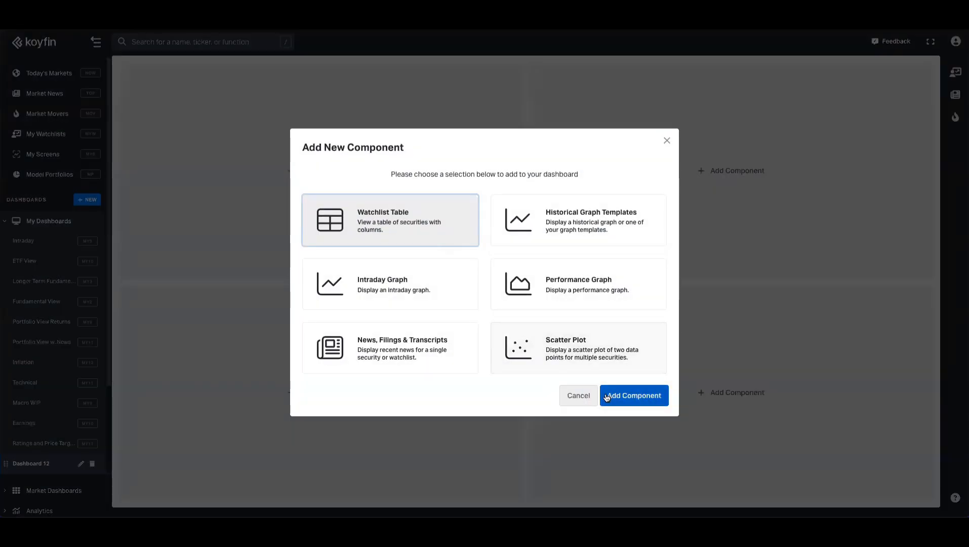
click(610, 396)
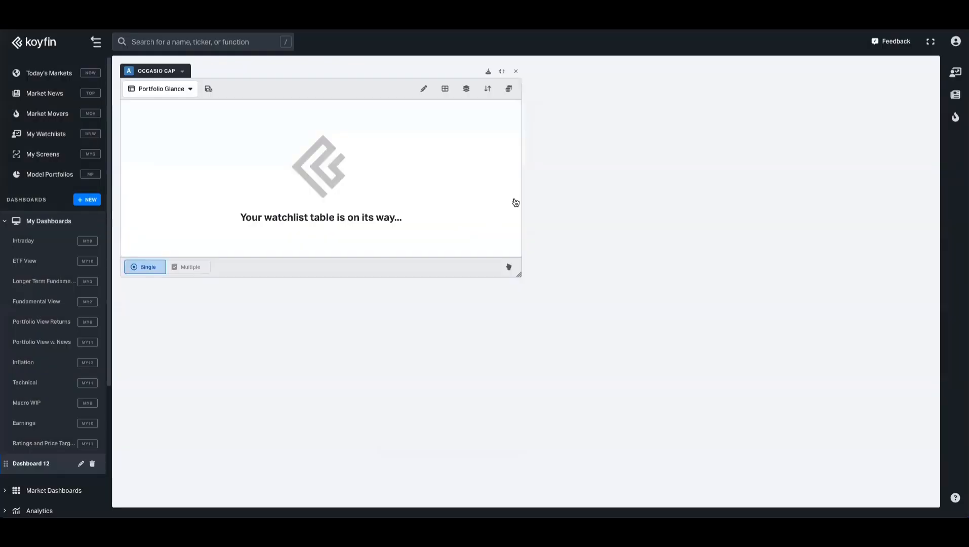
drag(519, 176, 330, 171)
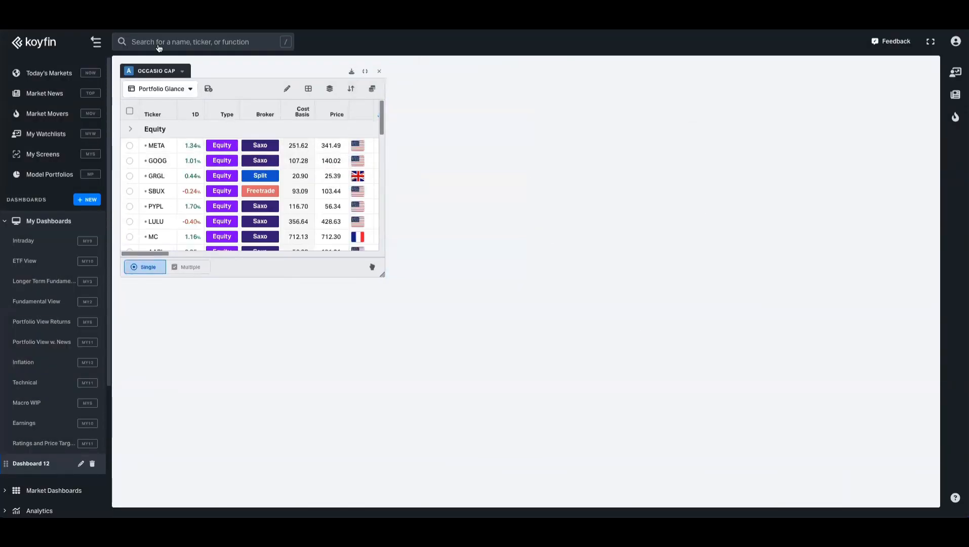
click(265, 340)
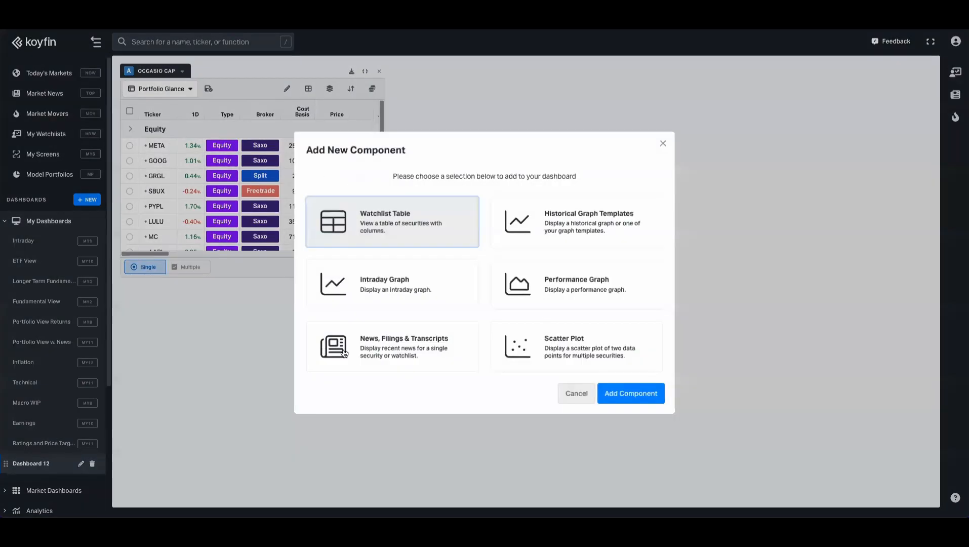
click(424, 362)
click(631, 398)
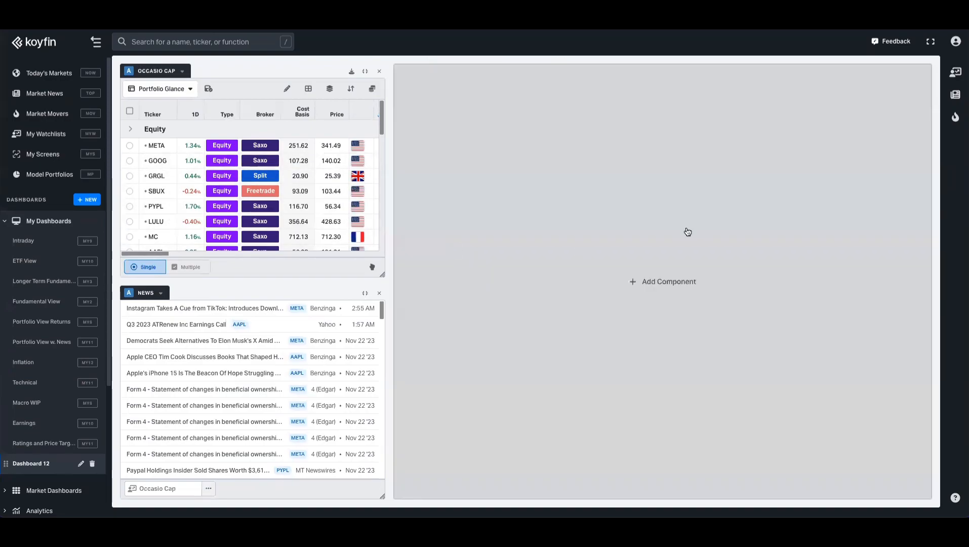
Step: Add a GOOG historical price graph on the right and a normalized performance graph in the middle
click(688, 232)
click(648, 234)
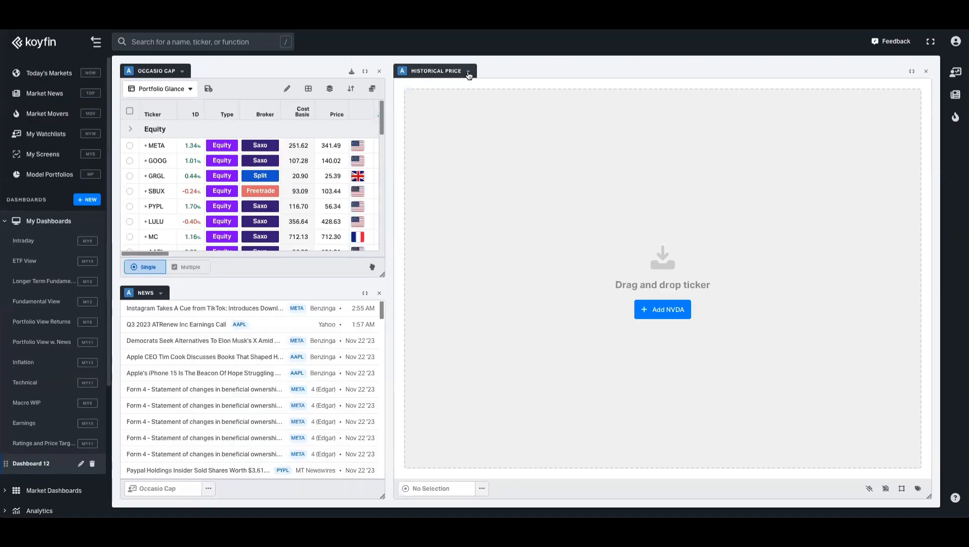
click(467, 74)
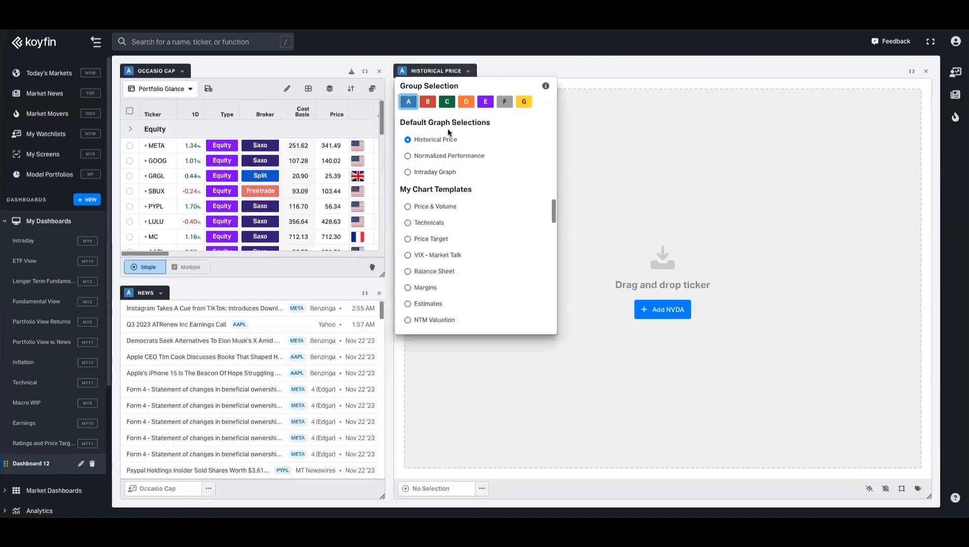
click(130, 160)
drag(394, 496, 788, 261)
click(548, 278)
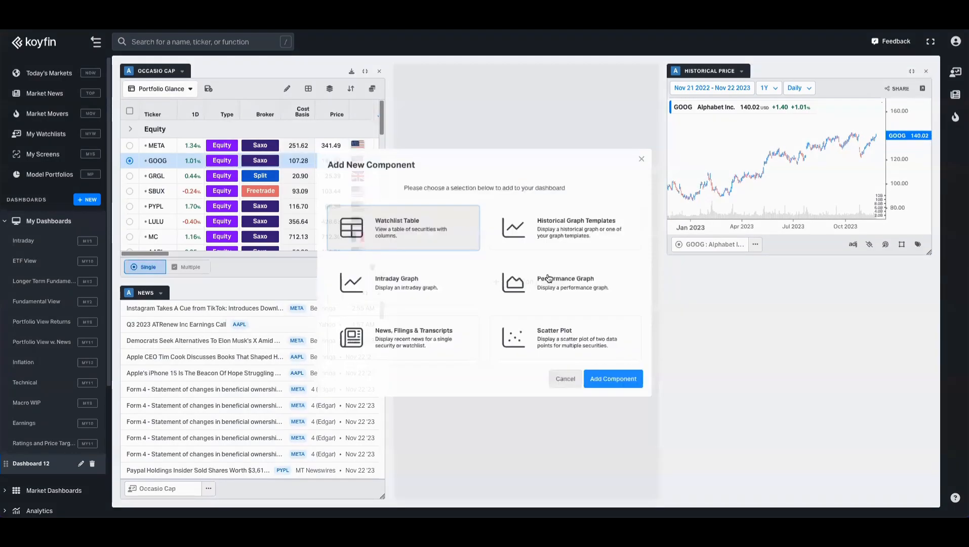
click(573, 283)
click(628, 396)
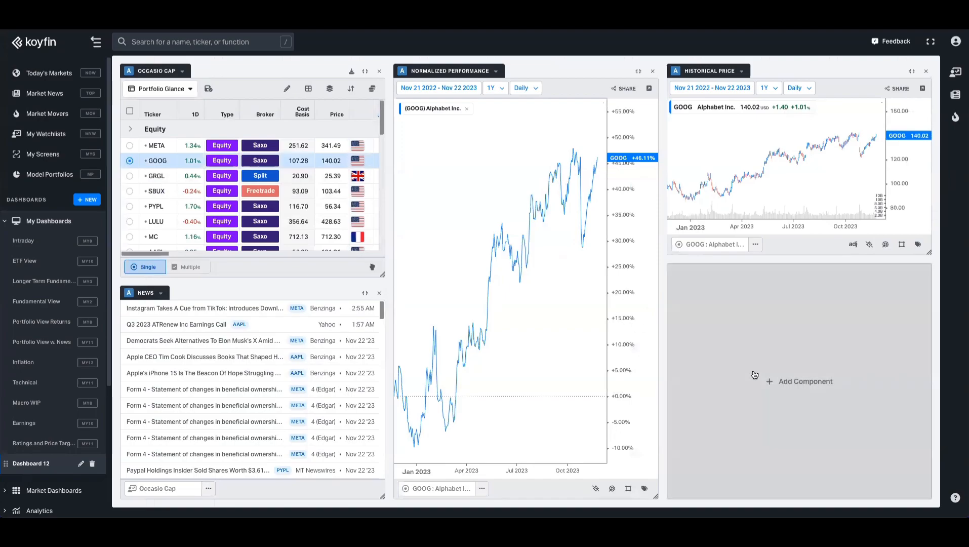
Step: Replace the intraday graph below the price chart with a scatter plot
click(790, 380)
click(400, 283)
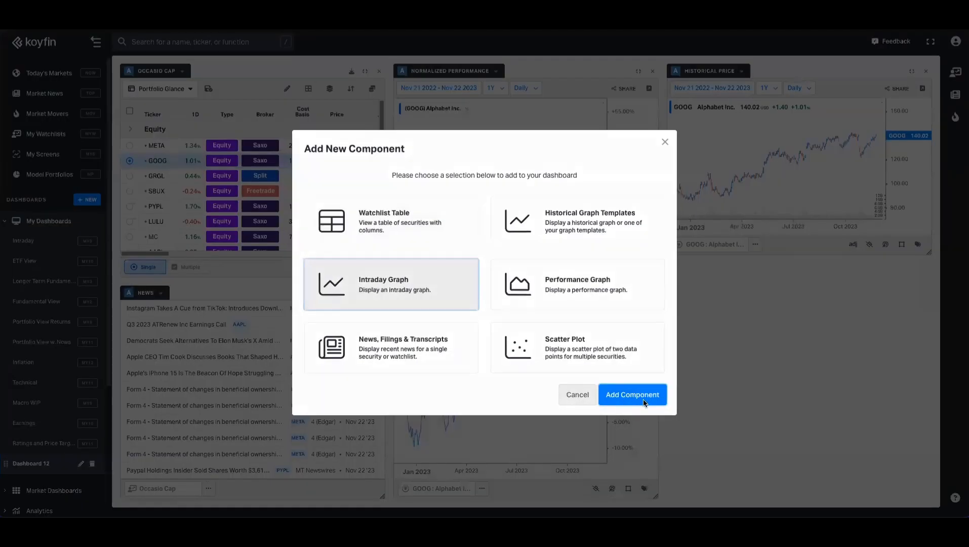
click(642, 395)
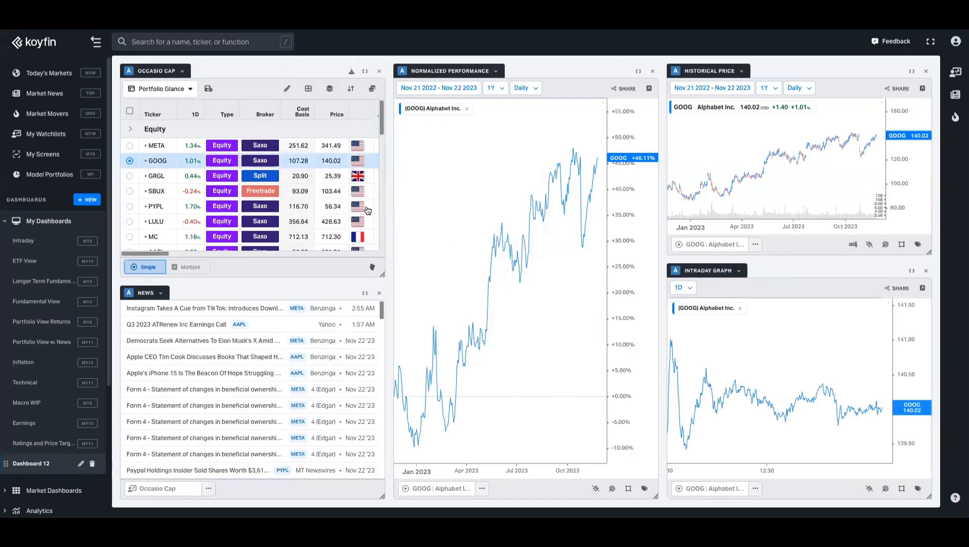
click(926, 271)
click(784, 381)
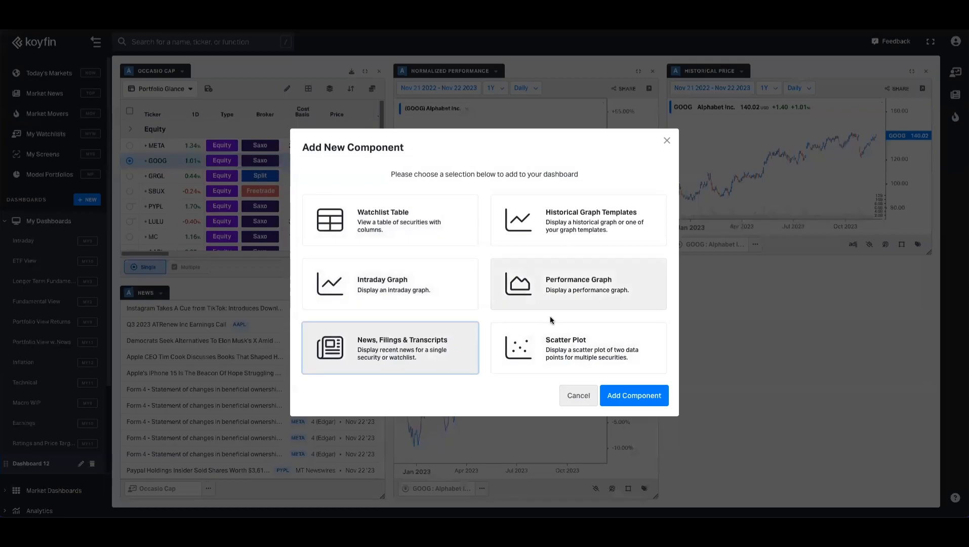
click(593, 354)
click(634, 393)
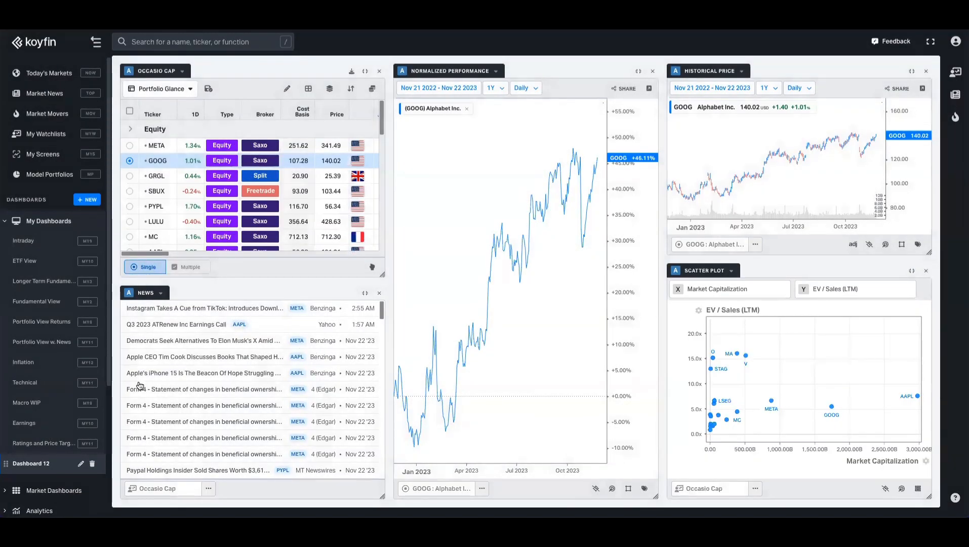
Step: Permanently delete Dashboard 12 and look through the ETF View dashboard
click(92, 463)
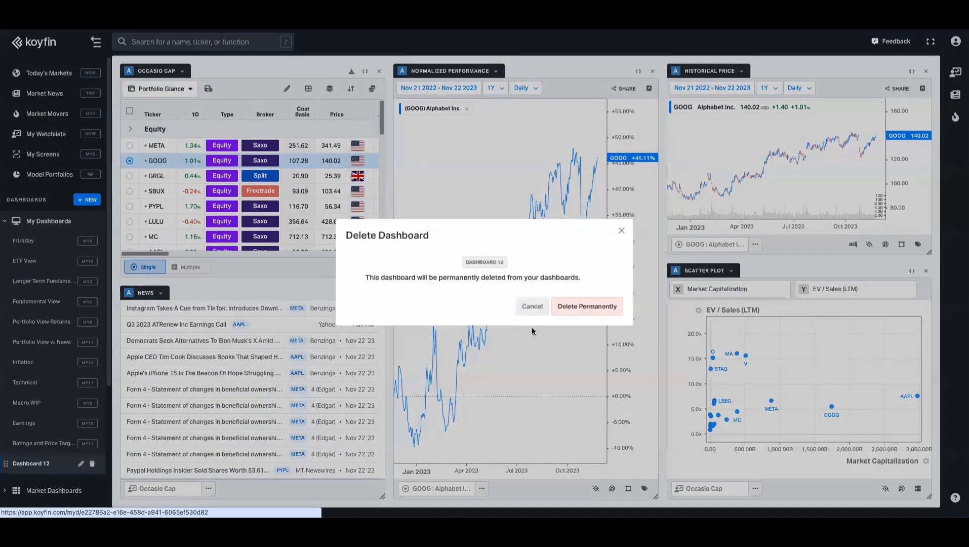
click(582, 315)
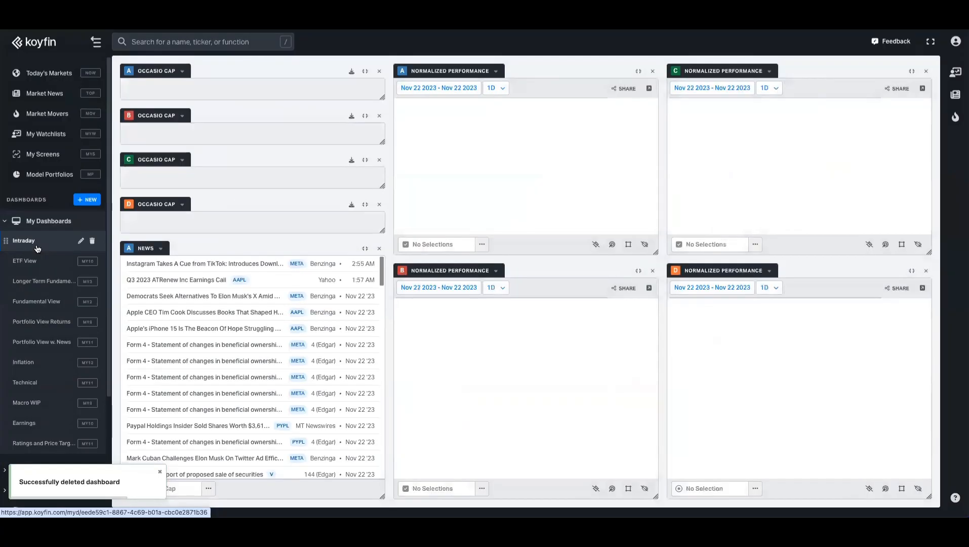
click(40, 267)
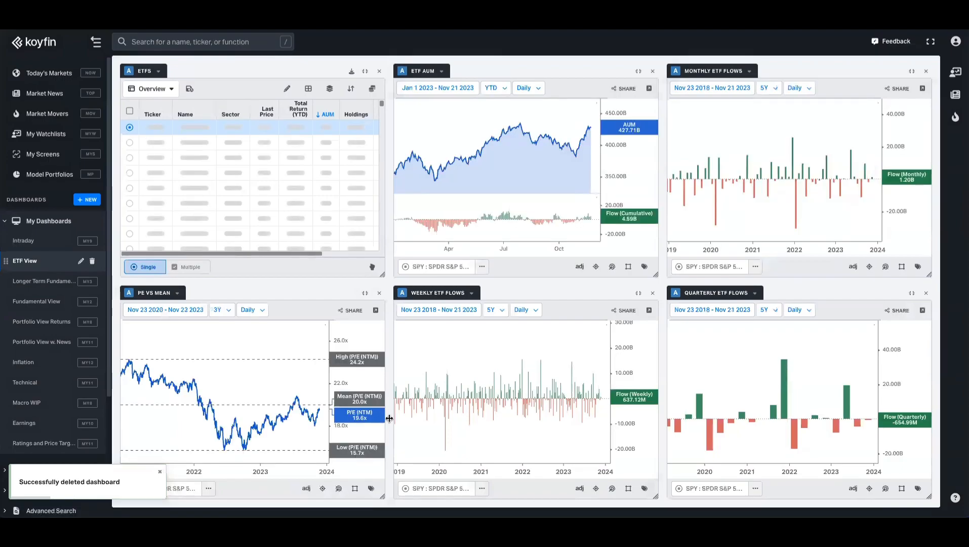
scroll(191, 194, down, 2)
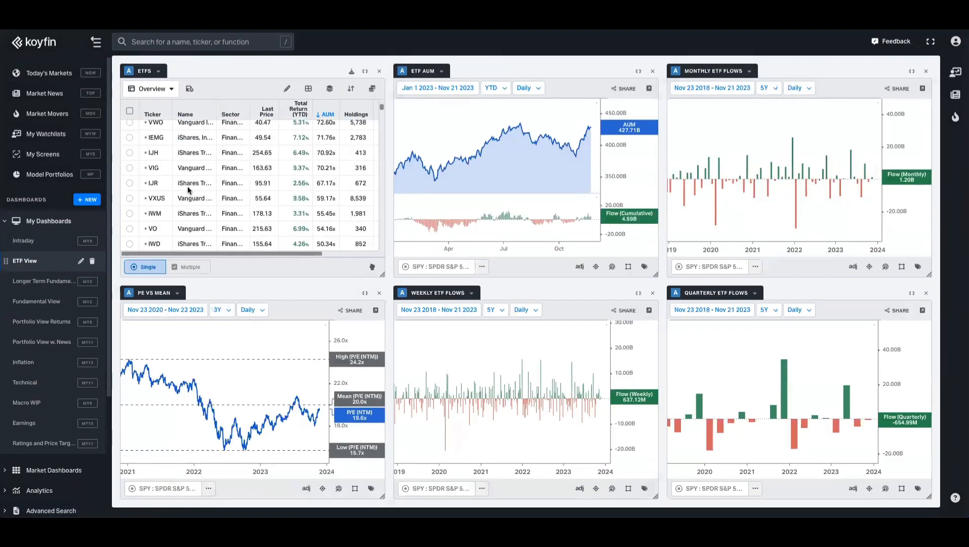
scroll(191, 199, up, 2)
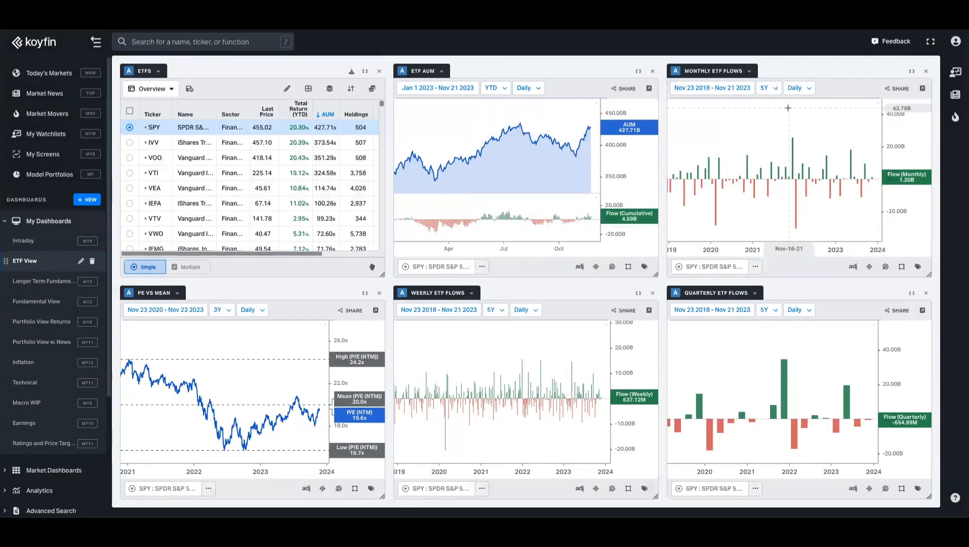
scroll(540, 366, down, 5)
scroll(540, 367, up, 4)
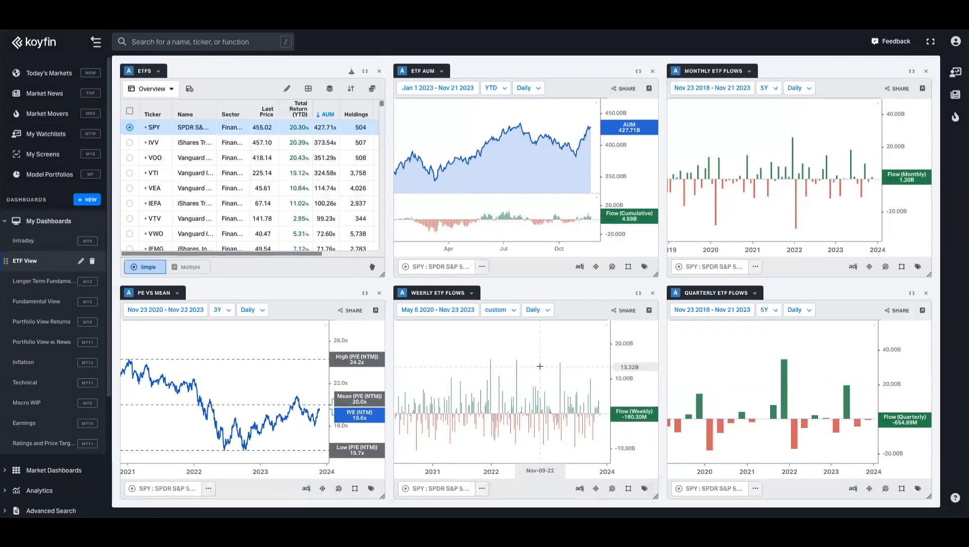
Step: Check the weekly flows date range options unchanged, then go to Longer Term Fundamentals
click(514, 310)
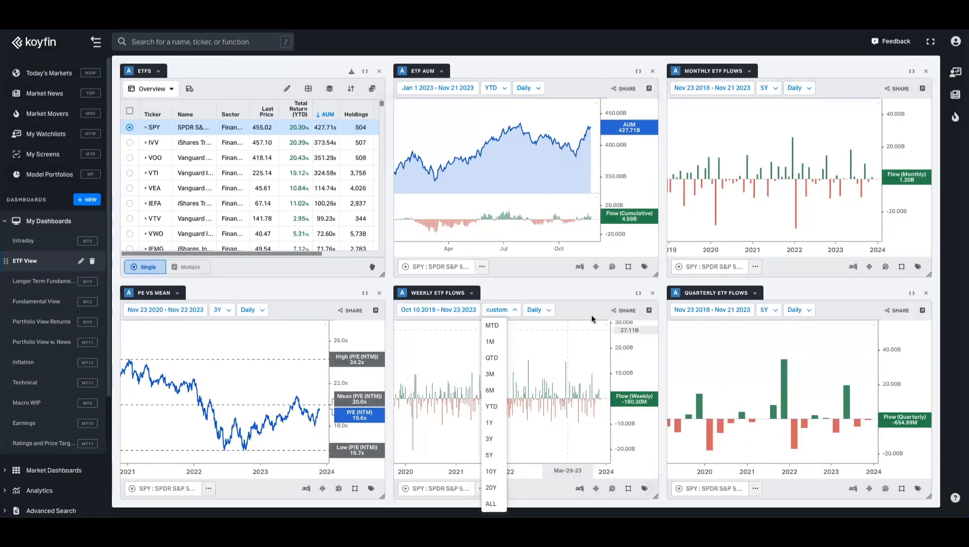
click(322, 290)
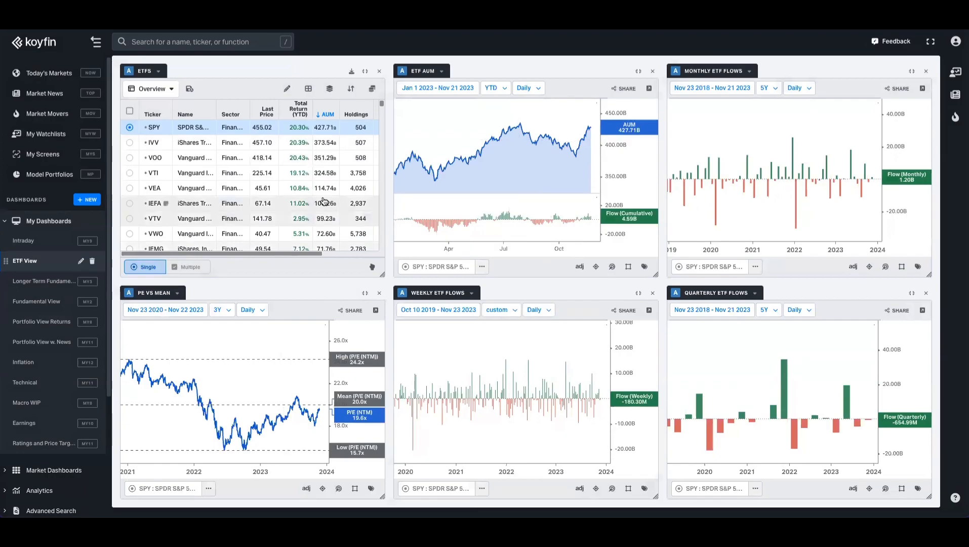
click(43, 281)
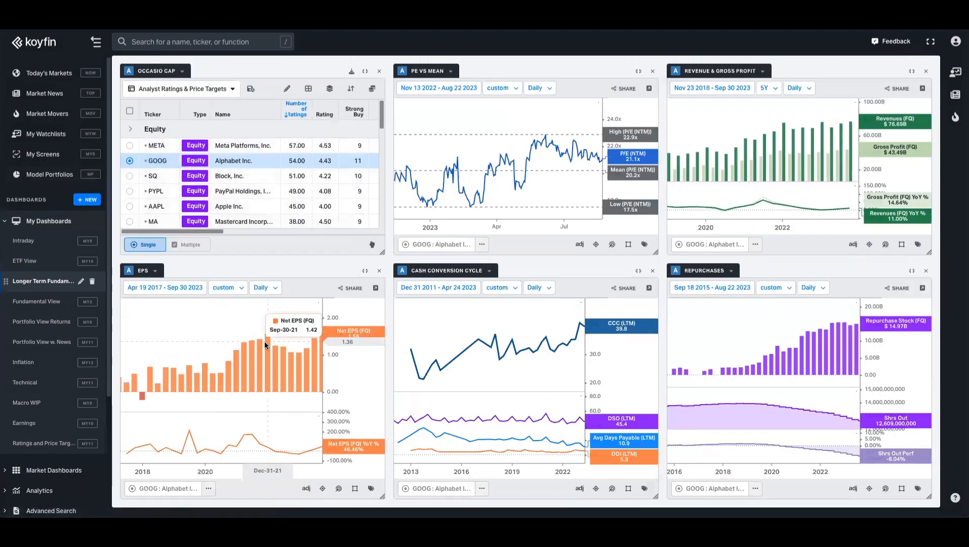
Step: Pan the EPS chart to recent quarters and switch the fundamentals charts to AAPL
drag(283, 322, 269, 323)
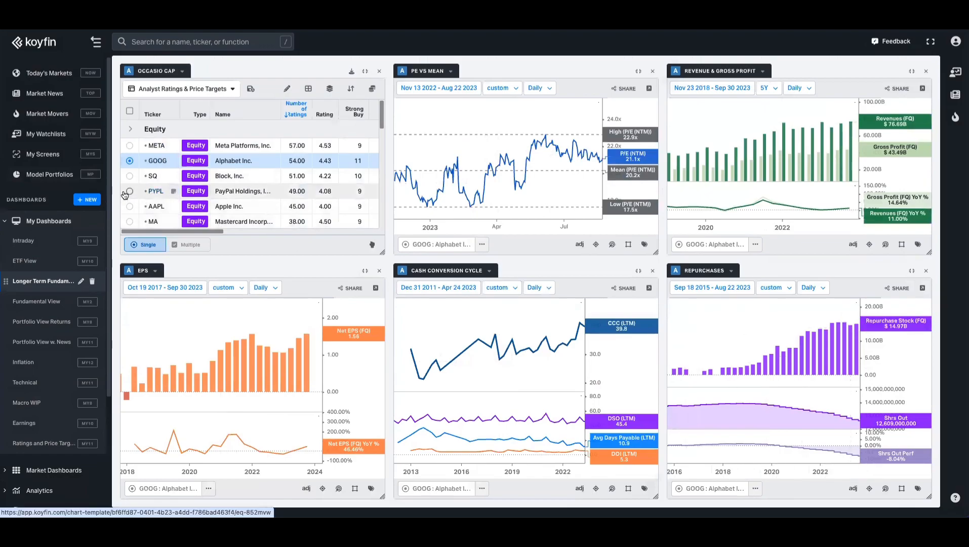
click(130, 206)
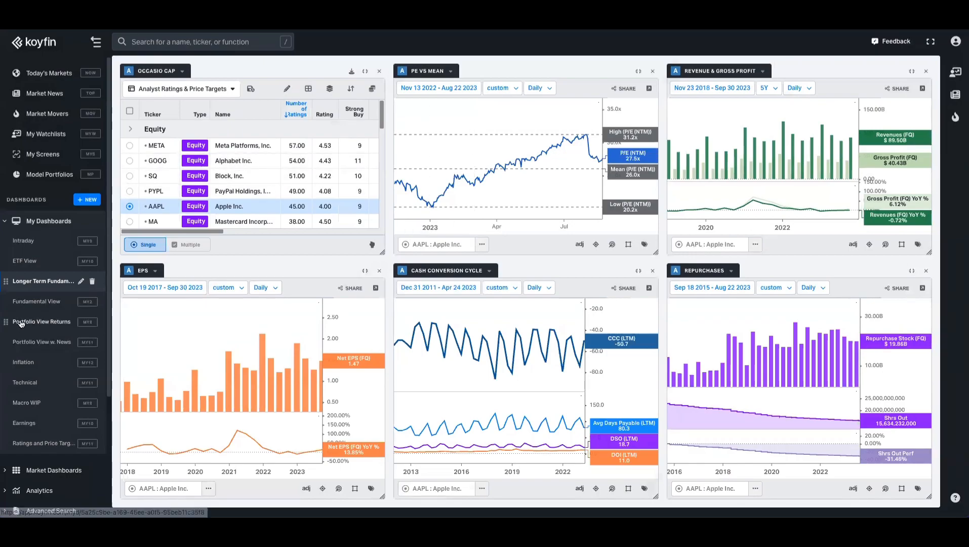
Step: On Portfolio View Returns, uncheck GRGL, SQ and AXP, then go to the Inflation dashboard
click(44, 322)
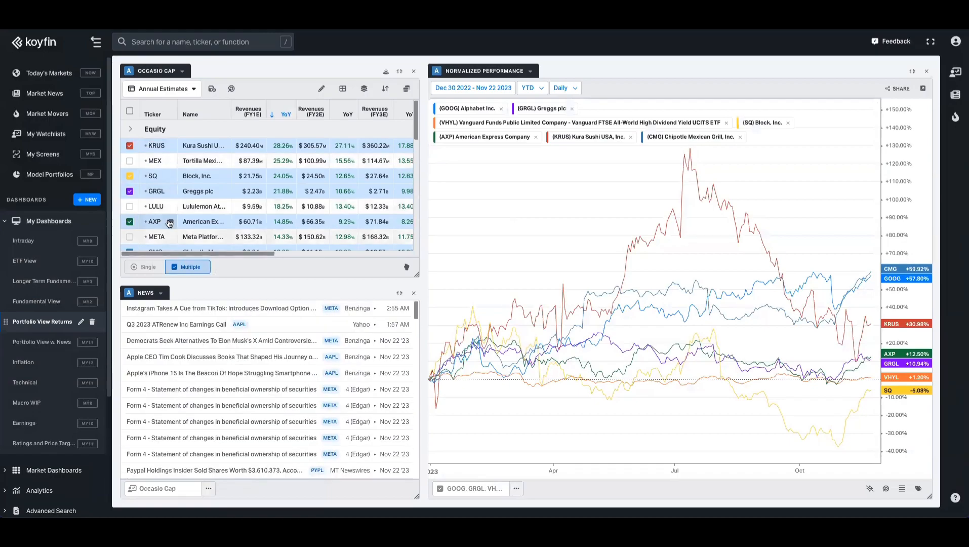
click(129, 192)
click(129, 176)
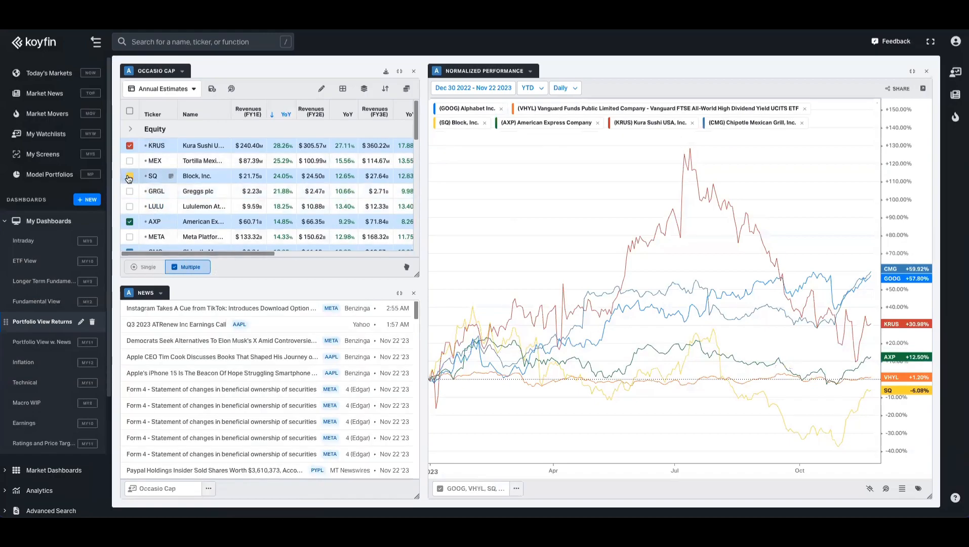
click(129, 221)
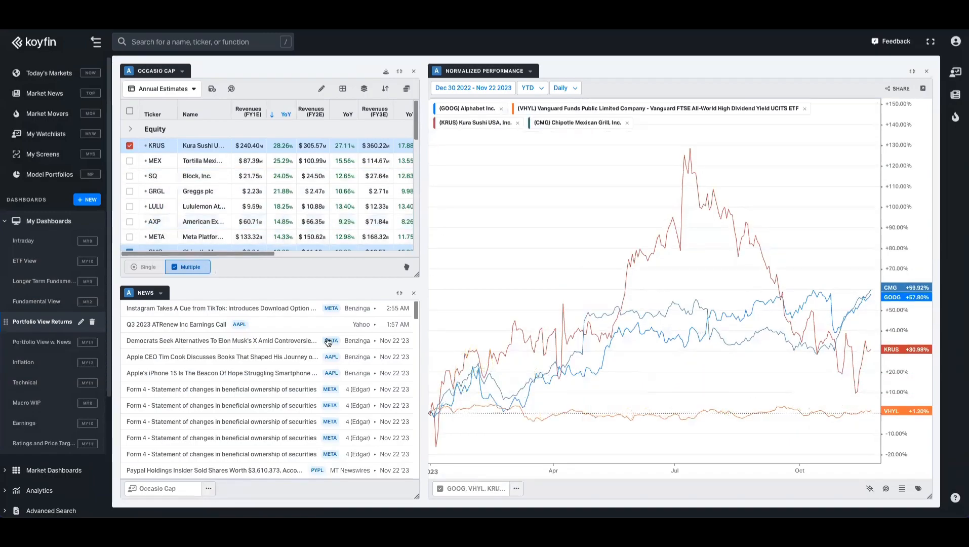
click(25, 363)
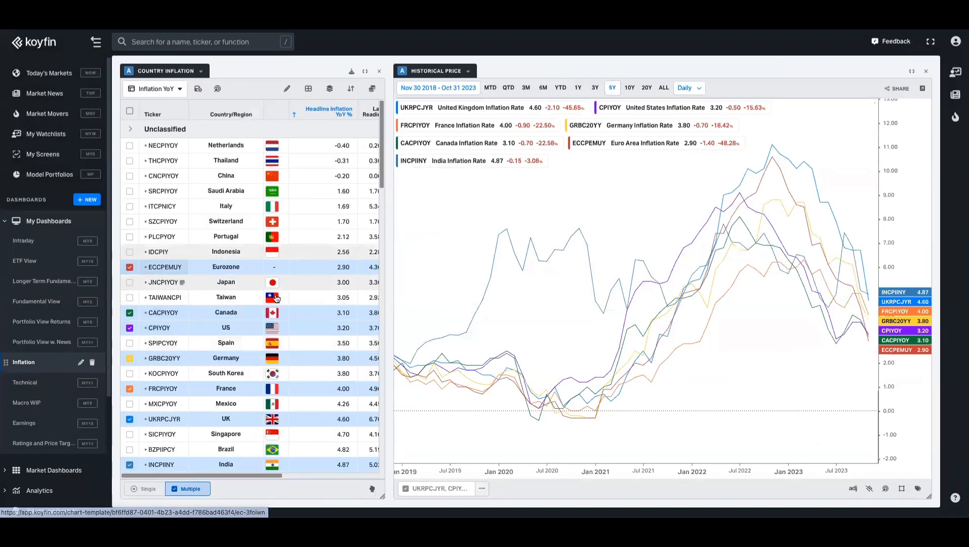
Step: Uncheck ECCPEMUY, CACPIYOY, CPIYOY and GRBC20YY on the inflation chart, then open Technical
scroll(258, 308, down, 10)
scroll(229, 306, down, 10)
scroll(229, 306, up, 20)
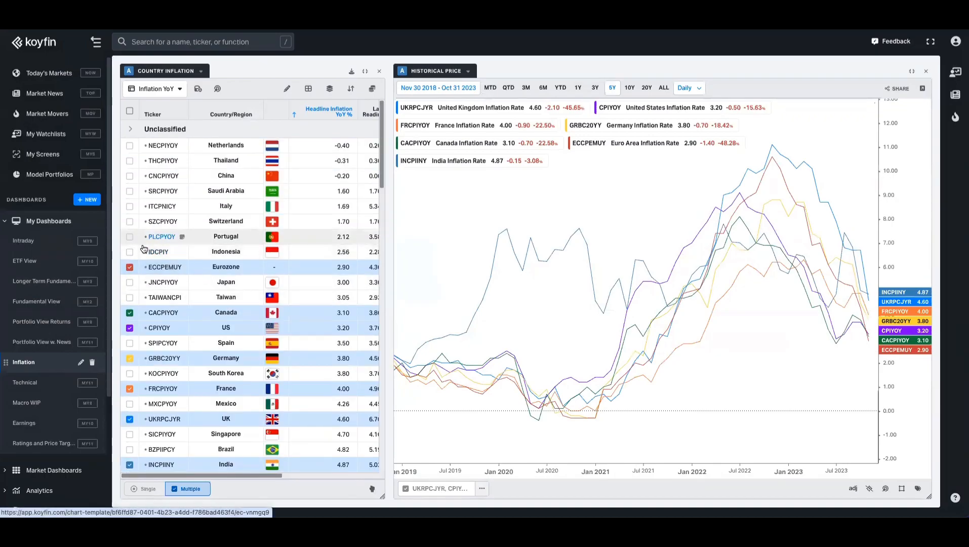
click(130, 267)
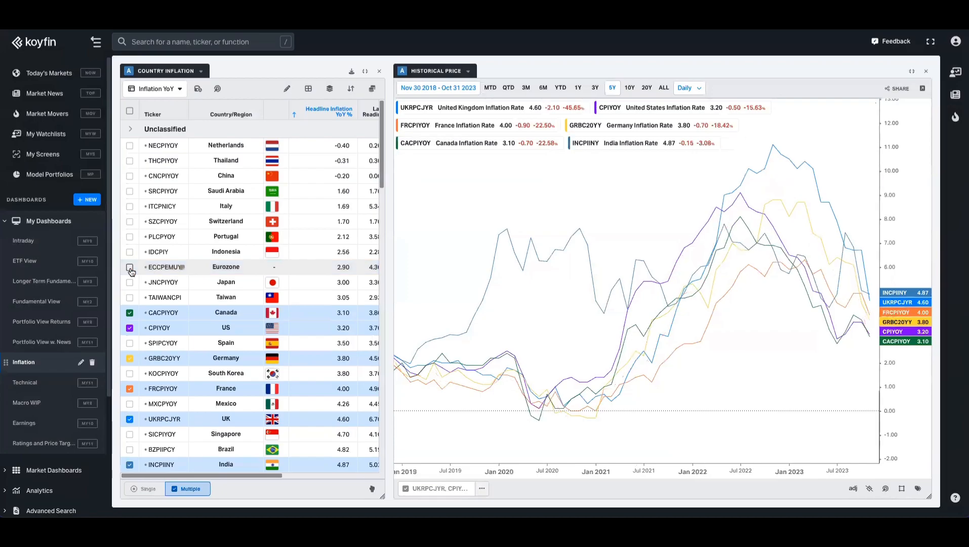
click(129, 314)
click(129, 328)
click(130, 360)
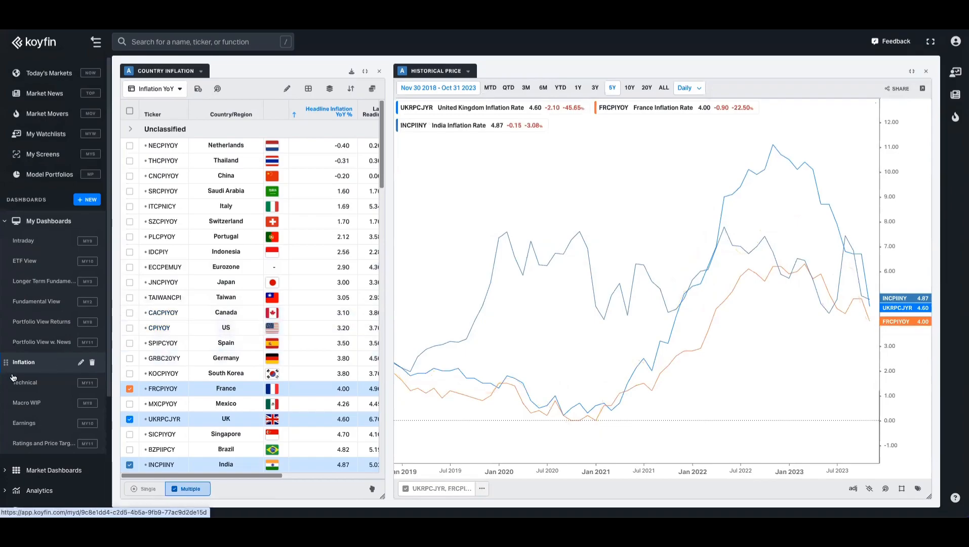
click(45, 387)
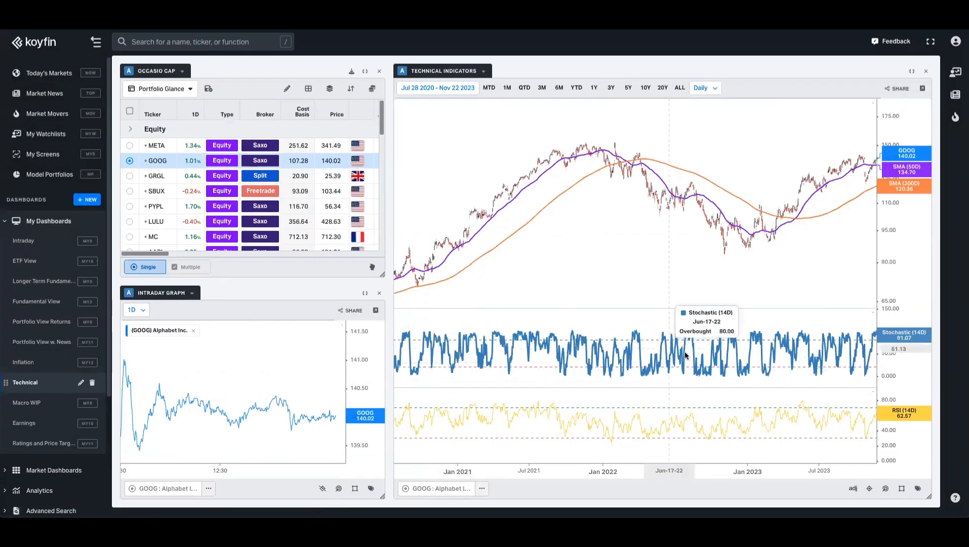
Step: Pan the technical charts, view SBUX then PYPL, then open the Earnings dashboard
mouse_move(720, 254)
mouse_down()
mouse_move(672, 251)
mouse_move(726, 255)
mouse_up()
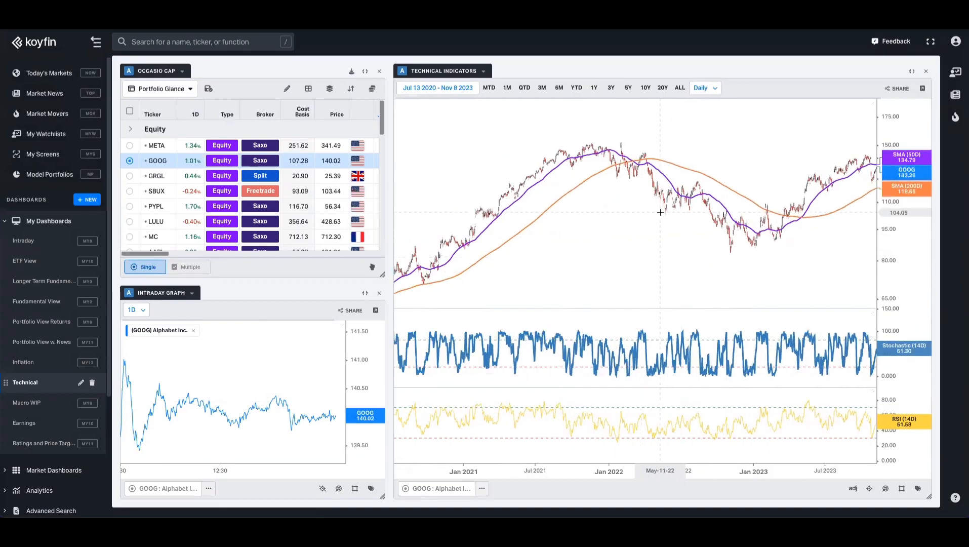
click(130, 191)
click(129, 206)
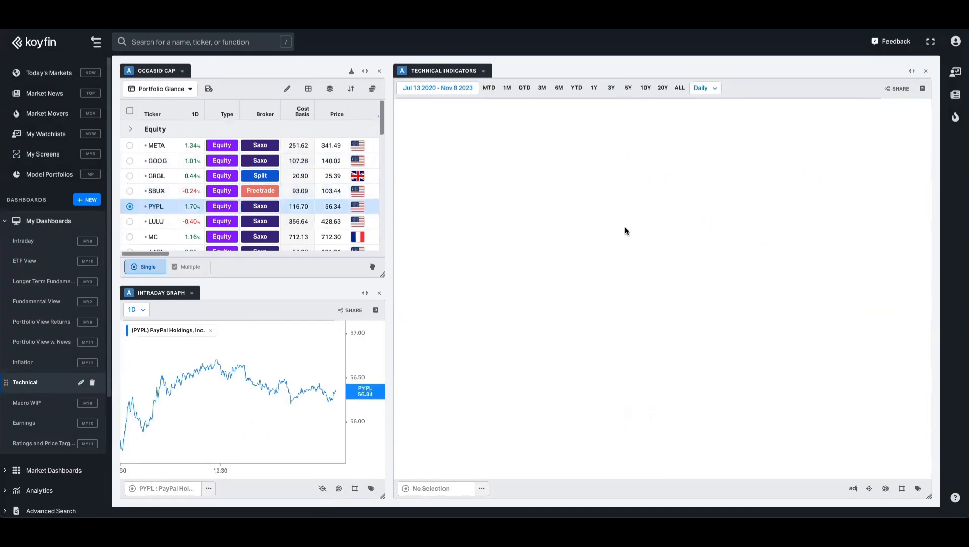
click(26, 423)
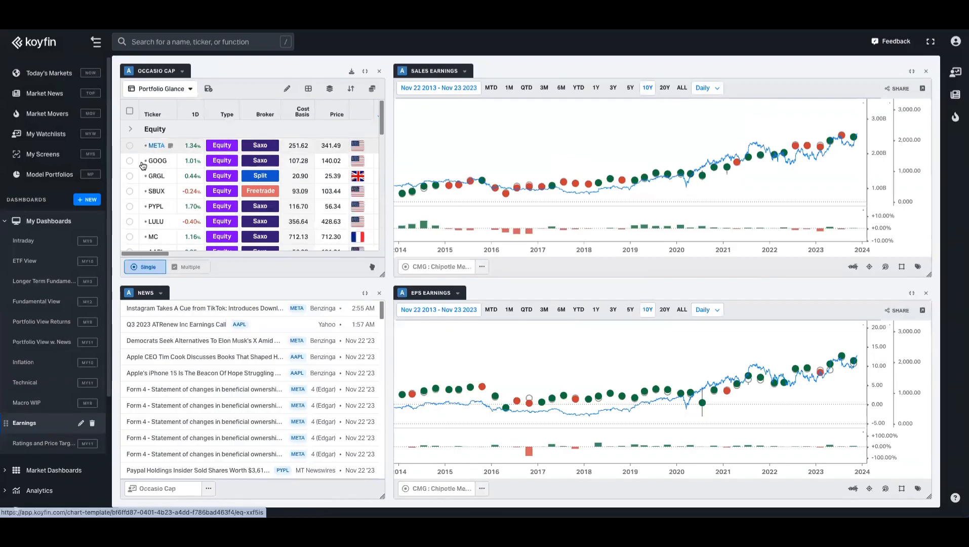
Step: Load GOOG's sales and EPS earnings, then open the Ratings and Price Targets dashboard
click(130, 161)
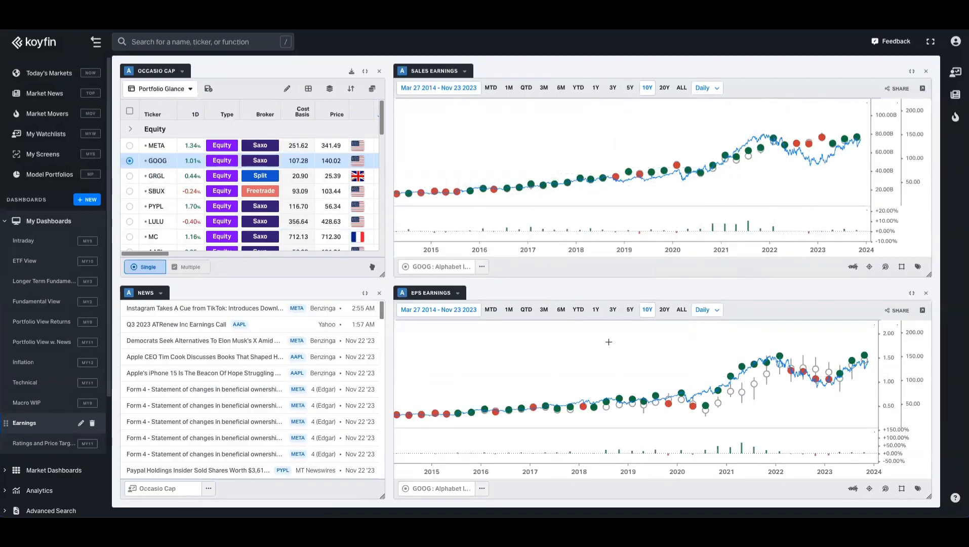
mouse_move(652, 174)
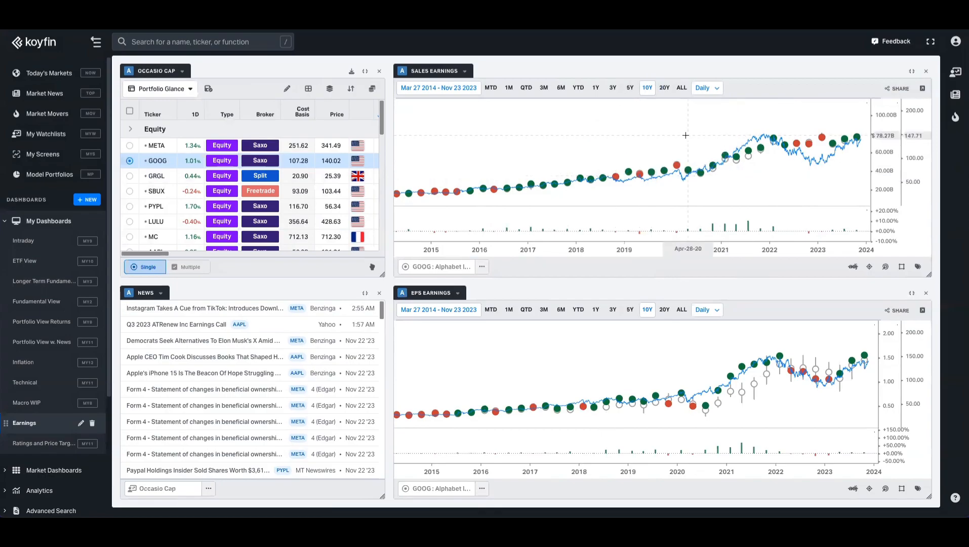
click(38, 445)
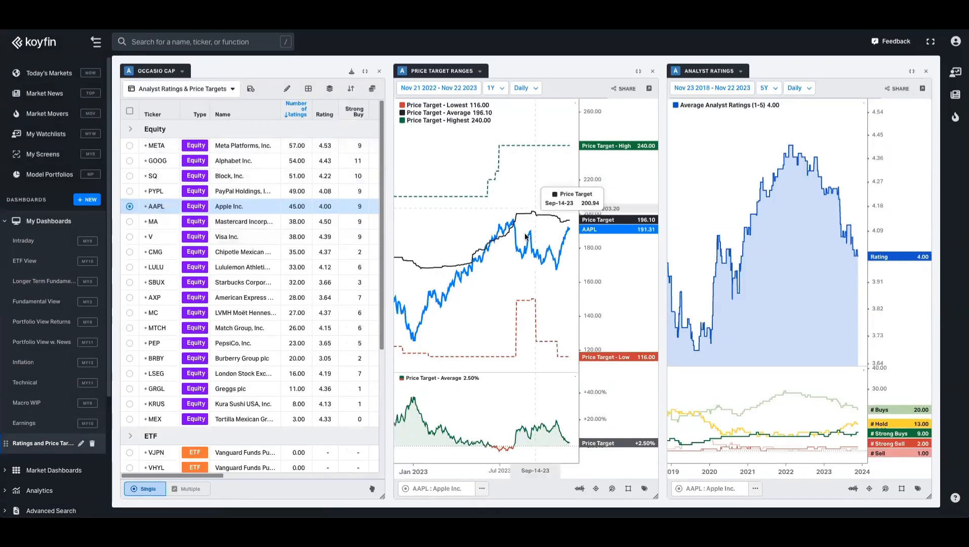
Step: Show MA with a 3Y price target range, then switch to the XLC historical graph tab
click(130, 222)
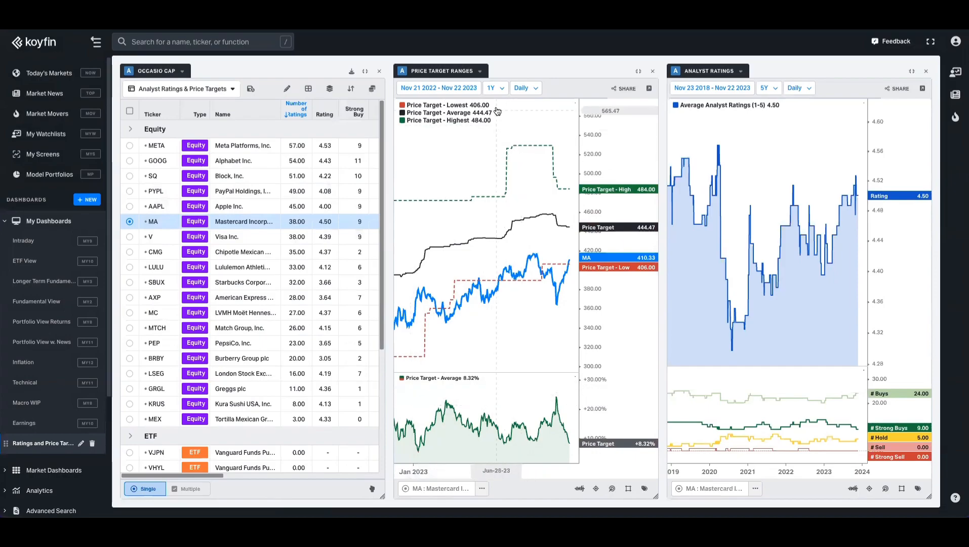
click(493, 87)
click(489, 215)
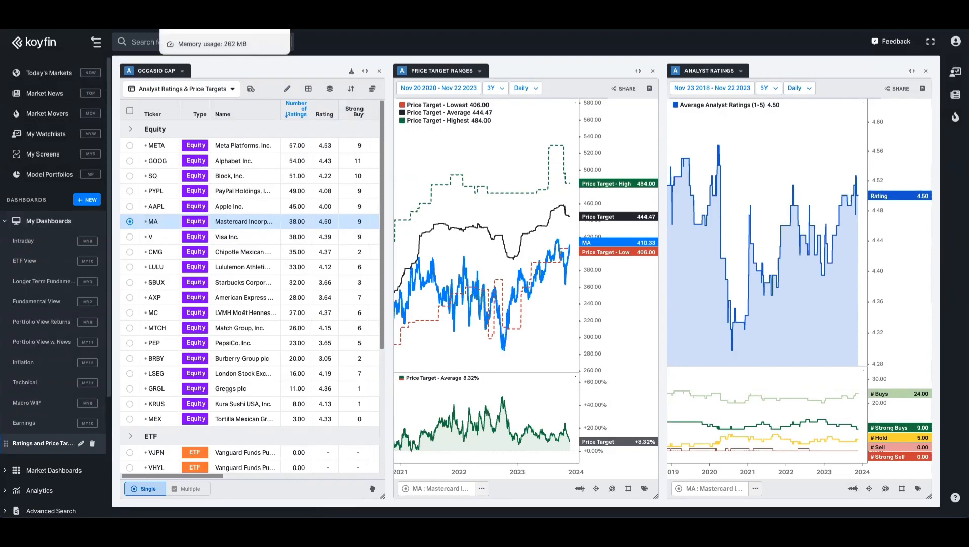
click(192, 15)
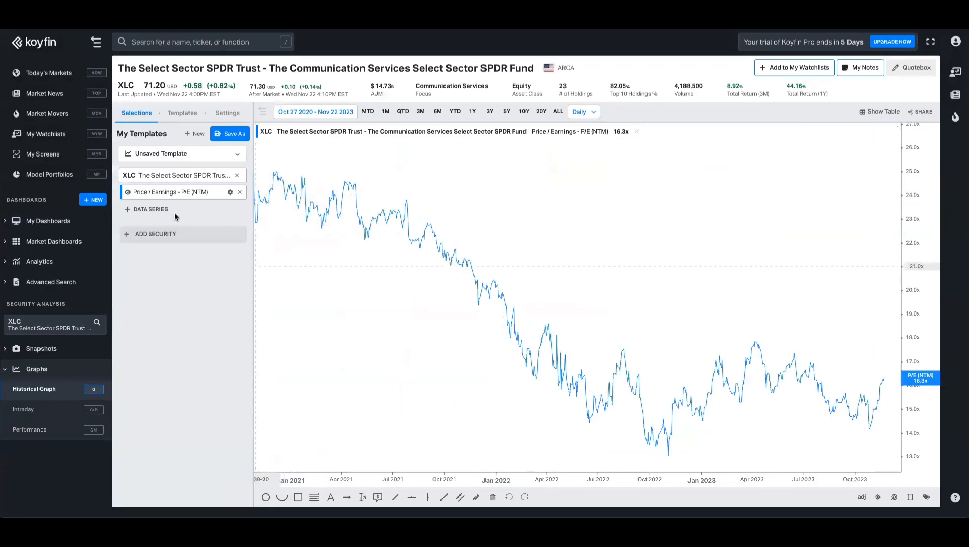
Step: Expand My Dashboards and open My Watchlists to show the Dow 30 Sample Watchlist
click(46, 222)
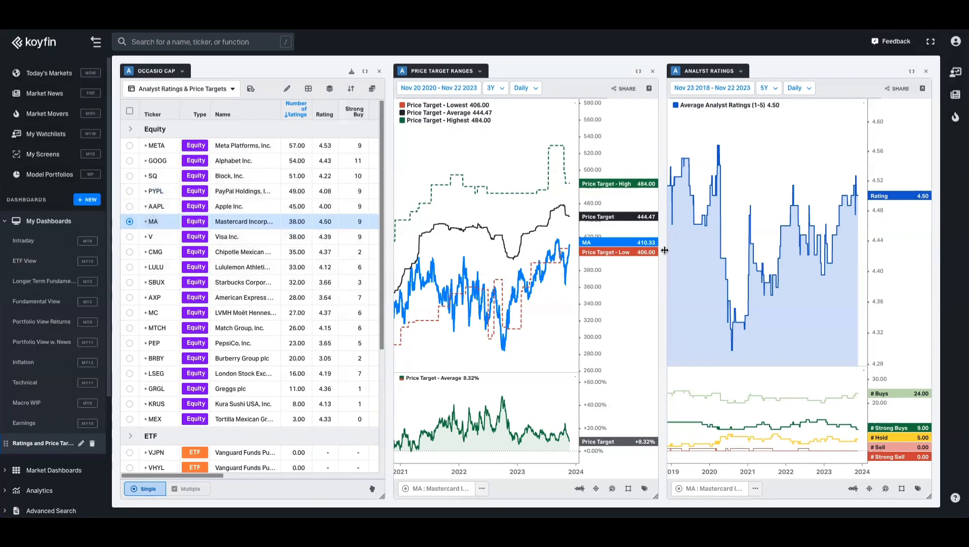
scroll(269, 280, down, 2)
scroll(269, 279, up, 2)
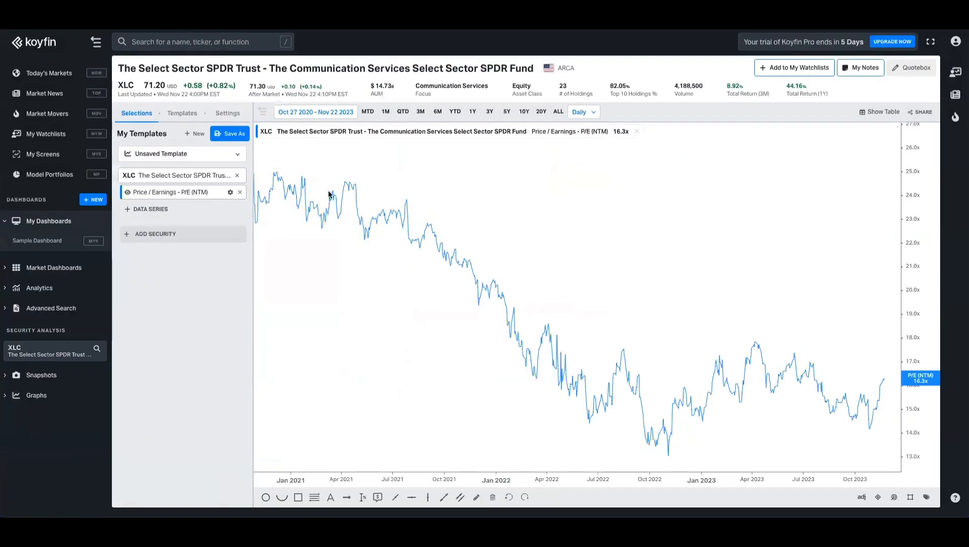
click(45, 134)
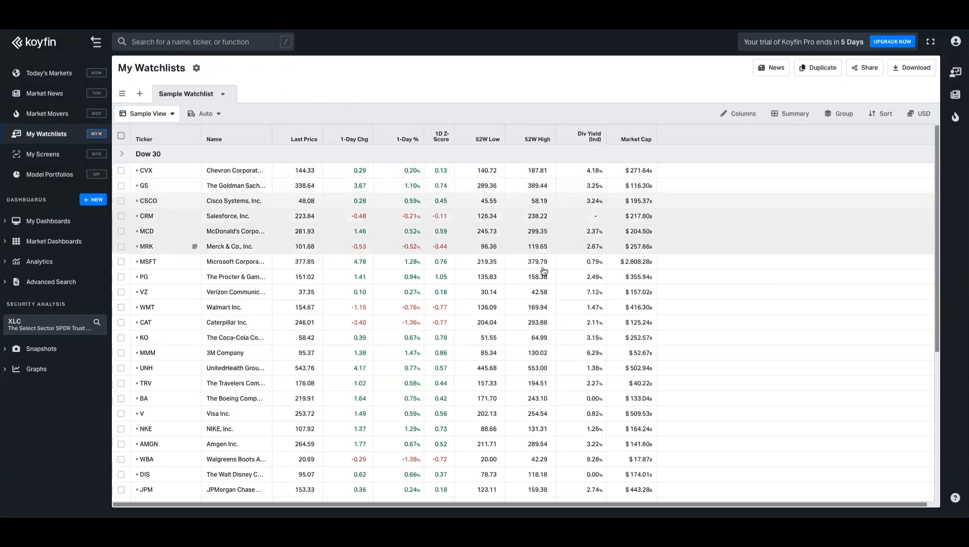
Step: Create a blank watchlist named 'Test Watchlist'
click(139, 94)
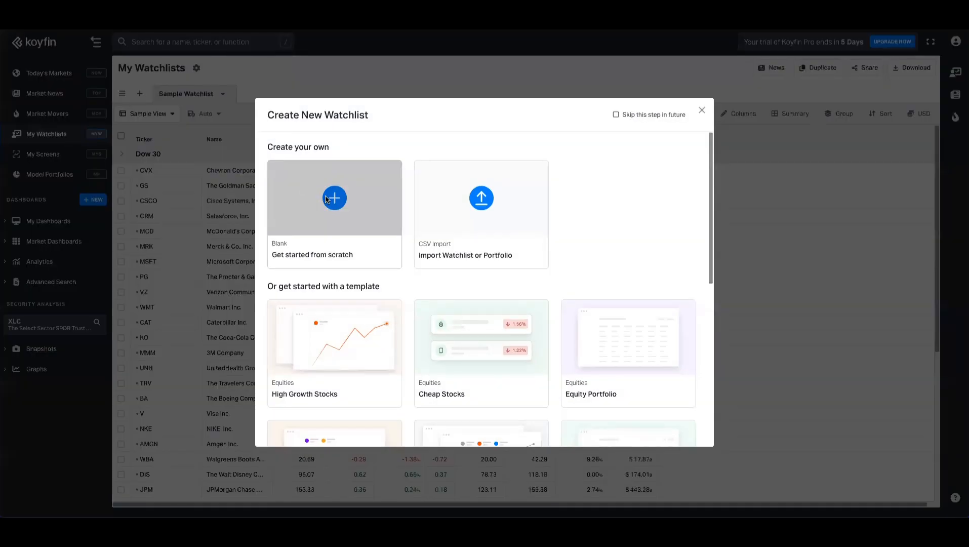
click(325, 198)
double_click(506, 272)
text(Test Watchlist)
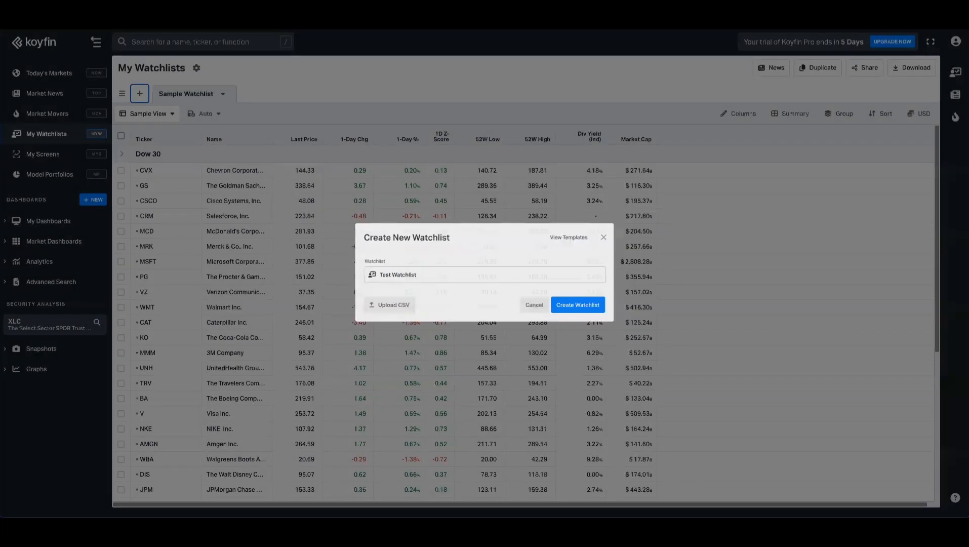
key(Return)
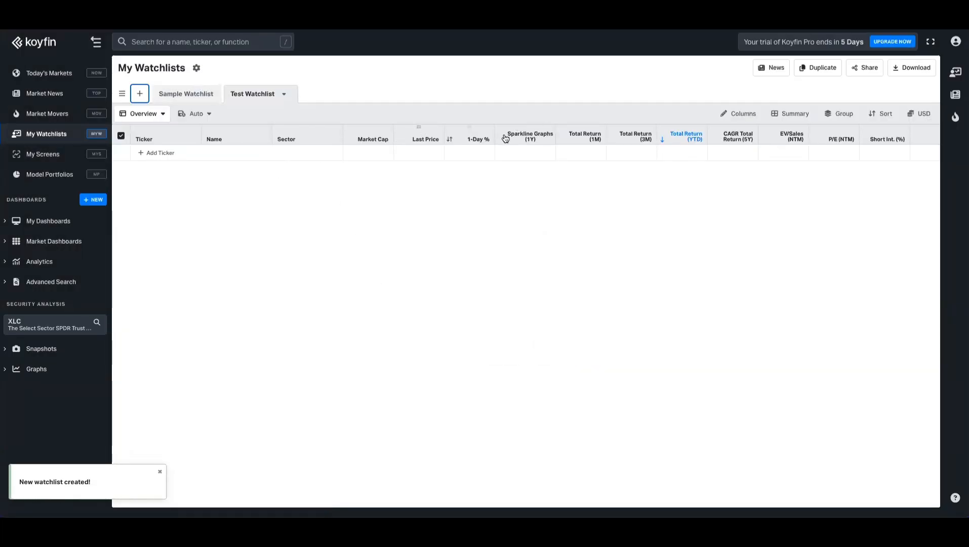
Step: Bulk-import the pasted portfolio tickers, META through MTCH, into the watchlist
click(161, 154)
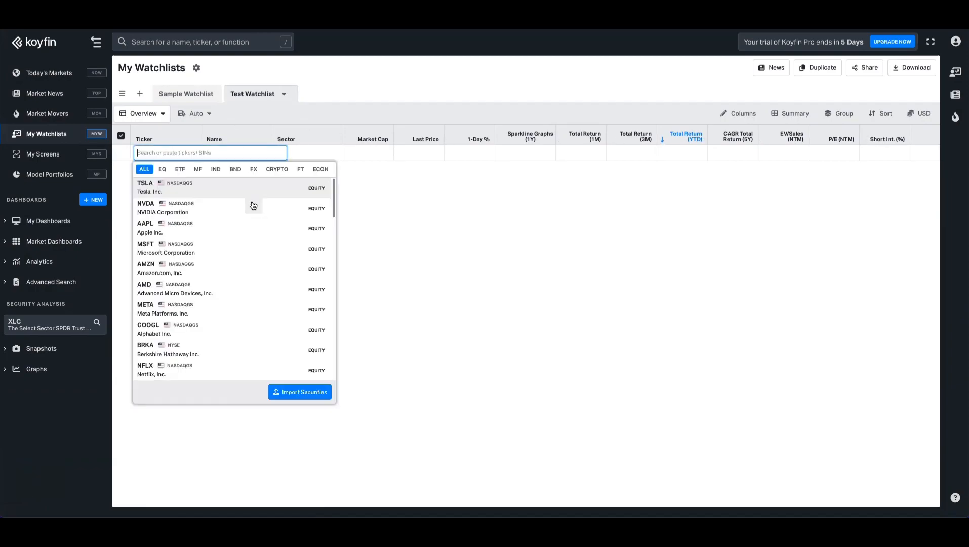
click(293, 402)
key(ctrl+v)
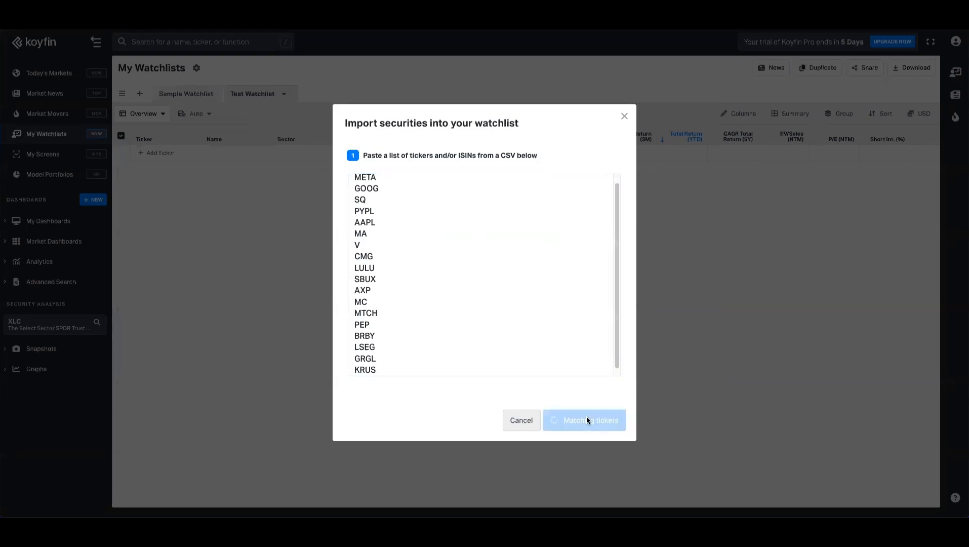
click(586, 422)
scroll(487, 264, down, 3)
click(590, 454)
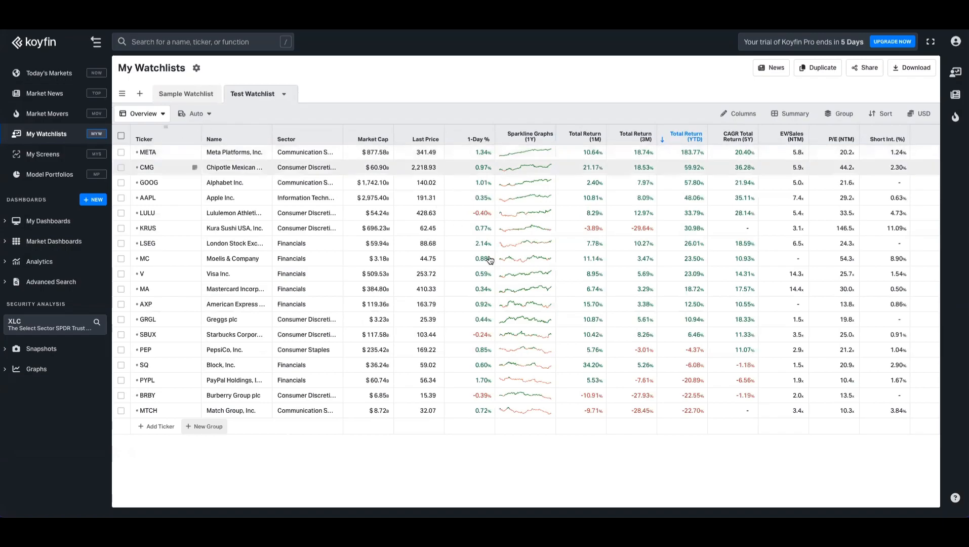
Step: Create a new table view named 'Analyst Ratings' for Test Watchlist
click(160, 114)
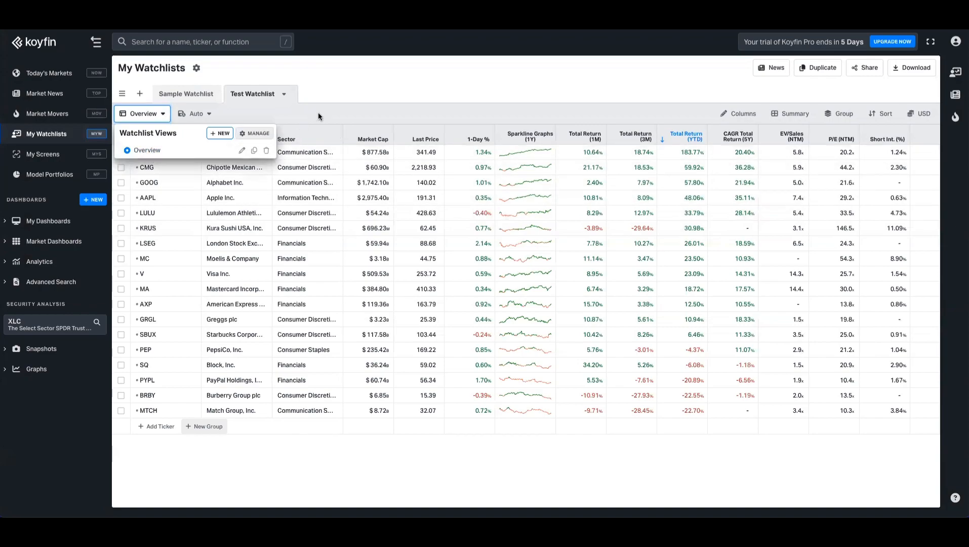
click(219, 134)
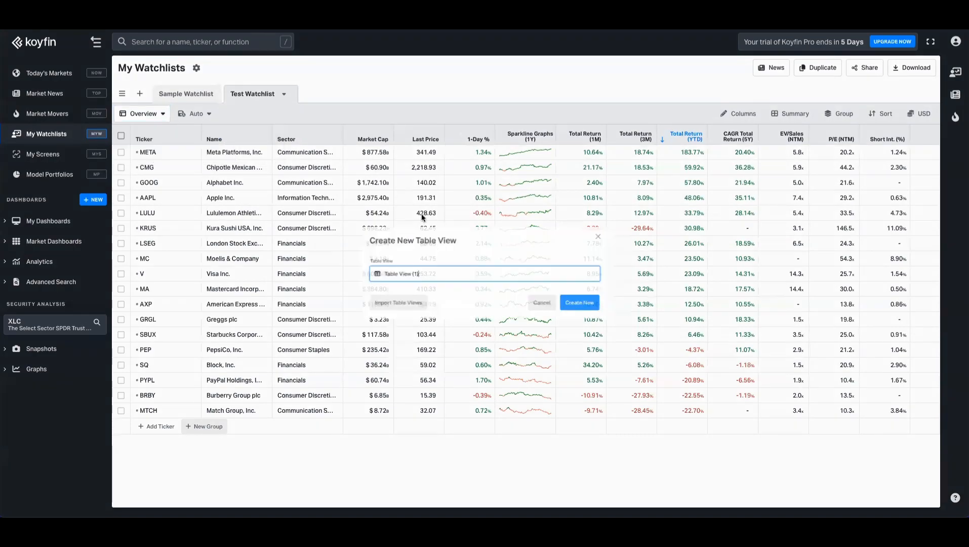
key(BackSpace)
text(Analay)
key(BackSpace)
key(BackSpace)
text(yst Ratings)
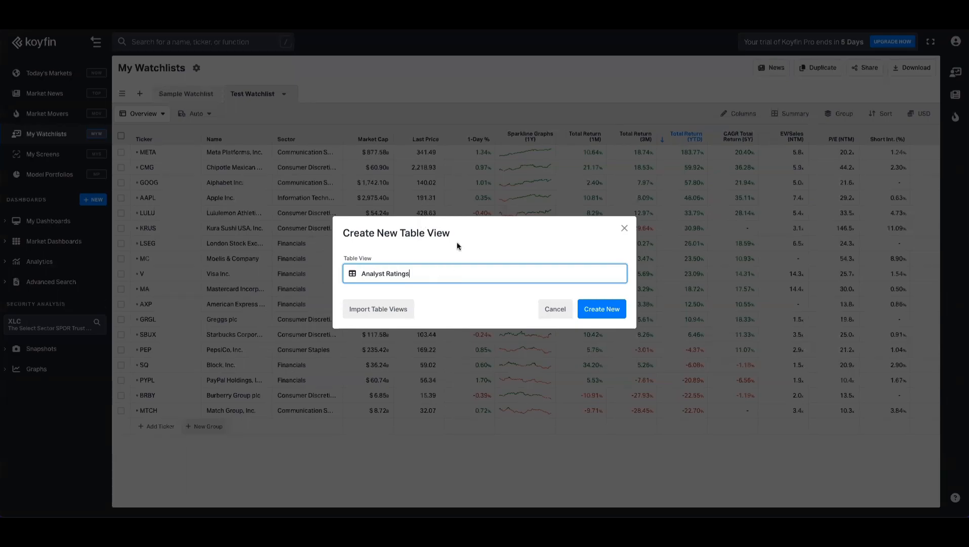
click(602, 309)
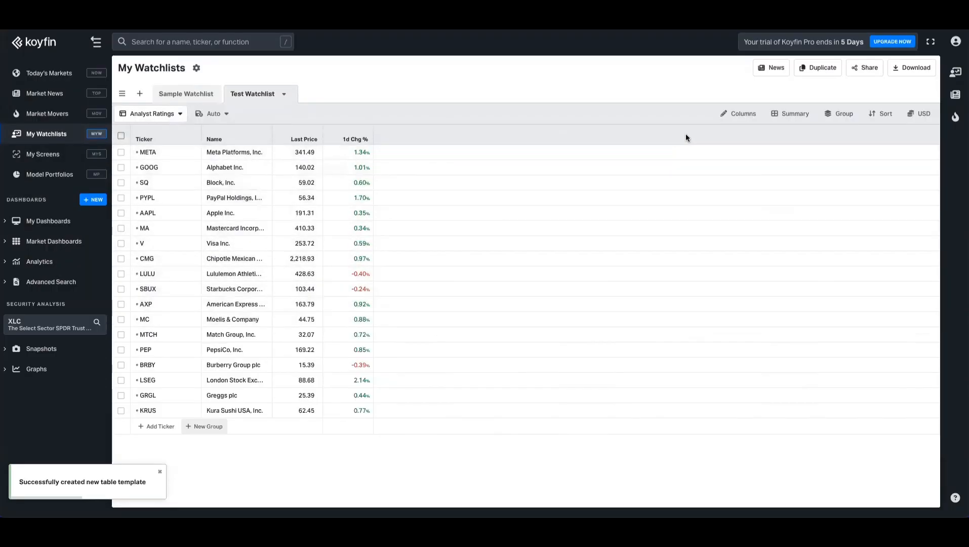
Step: Add Average Rating, Strong Buy, Buy, Hold, Sell and Strong Sell columns from Analyst Estimates > Ratings
click(741, 115)
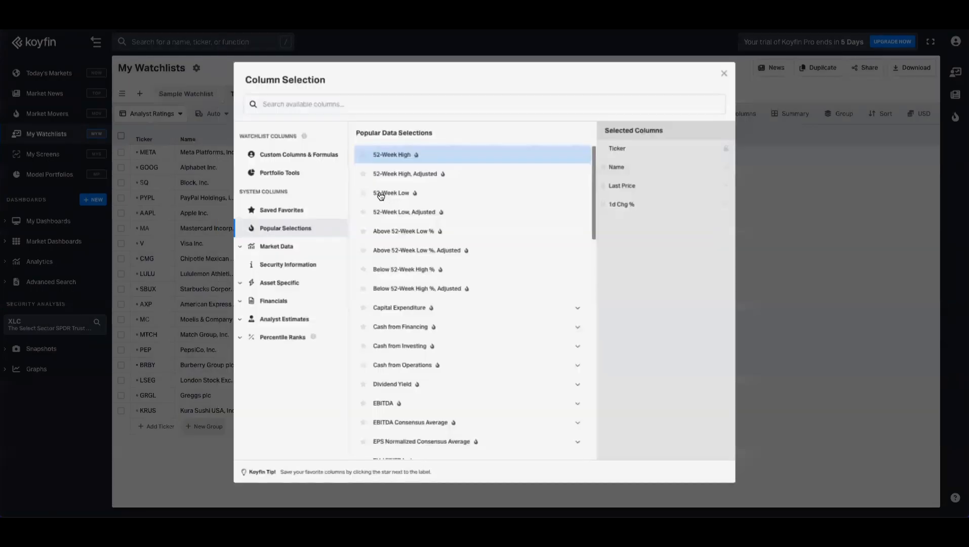
key(Escape)
click(744, 117)
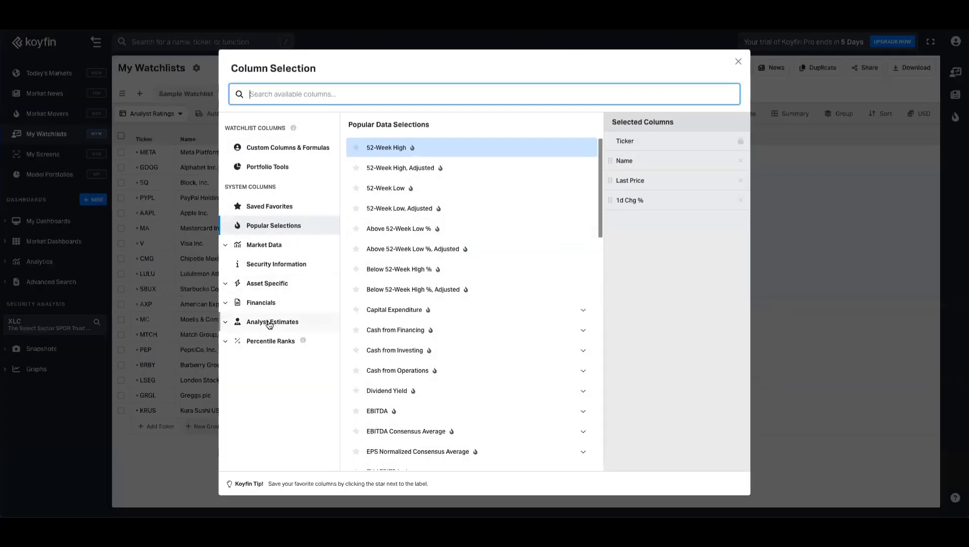
click(287, 322)
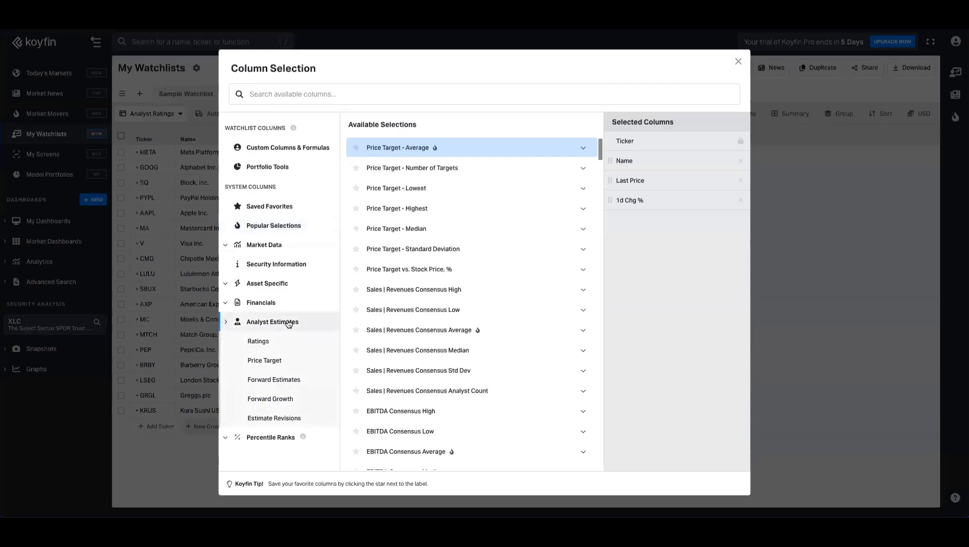
click(257, 342)
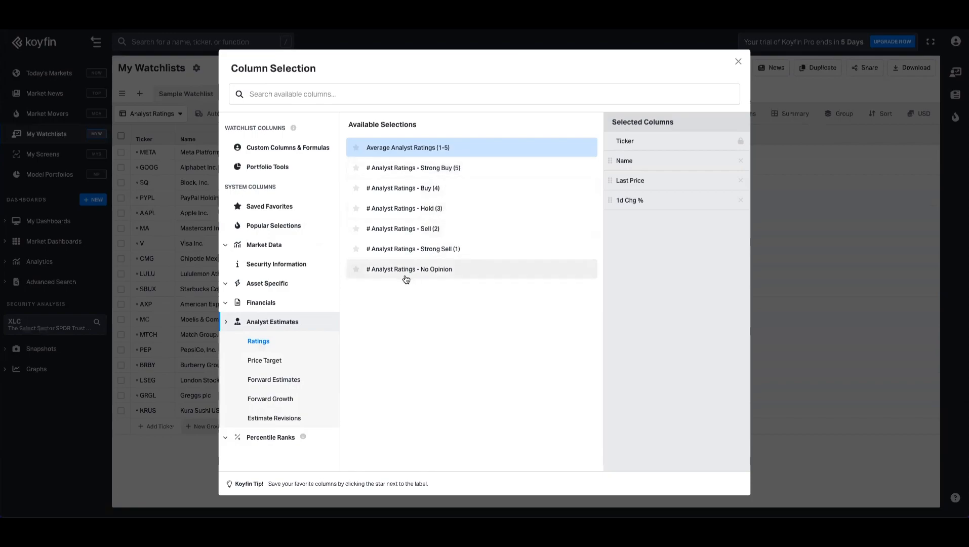
click(434, 151)
click(417, 168)
click(417, 187)
click(417, 208)
click(417, 228)
click(416, 249)
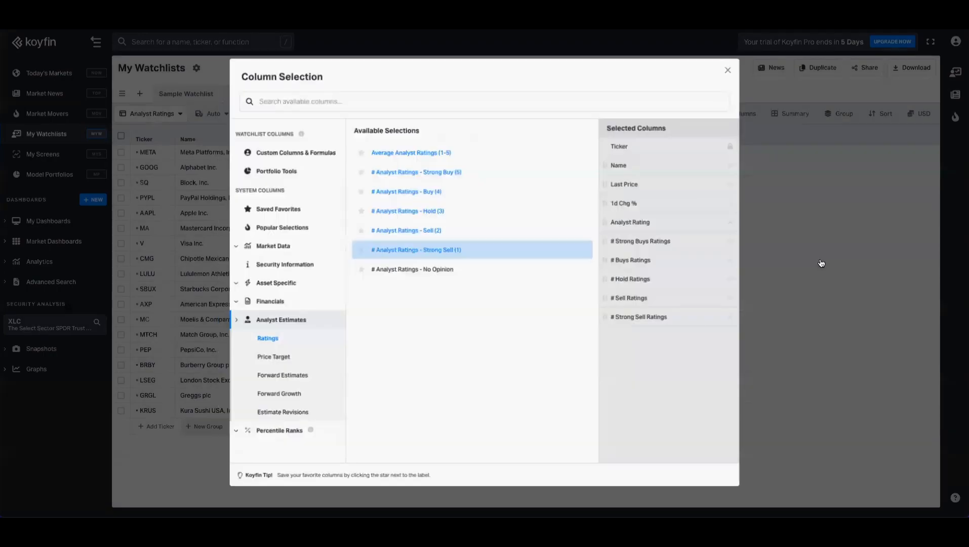
click(753, 245)
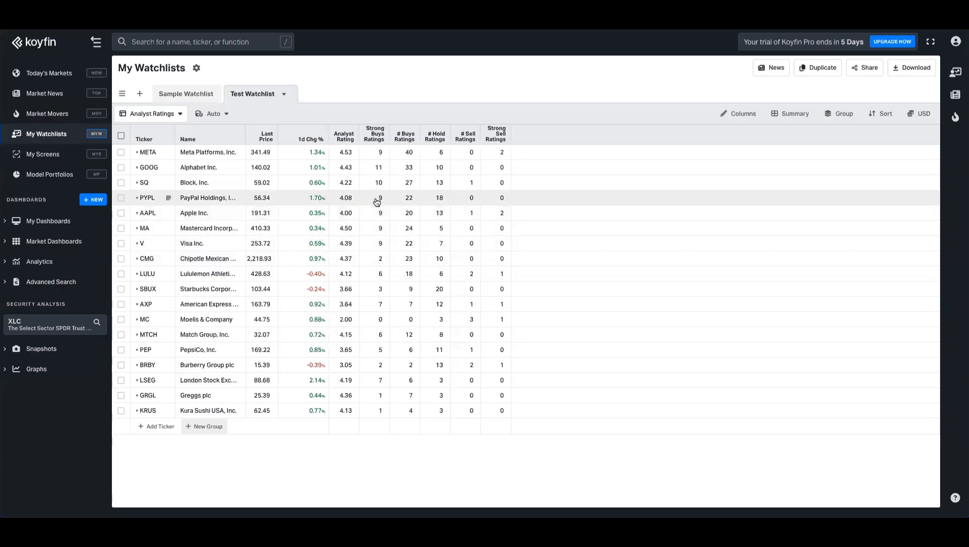
Step: Add average price target columns for Current, 1M, 6M and 1Y Ago
click(728, 116)
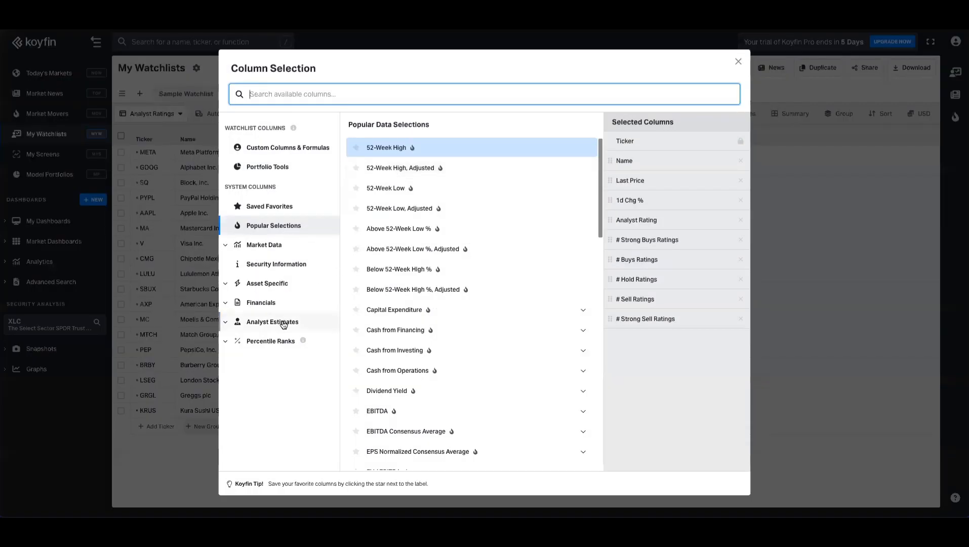
click(285, 321)
click(267, 360)
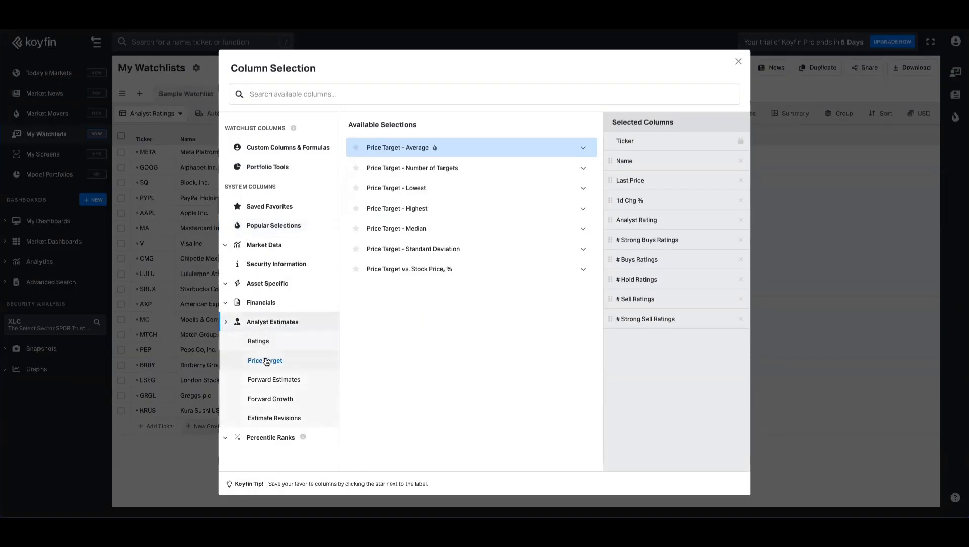
click(409, 149)
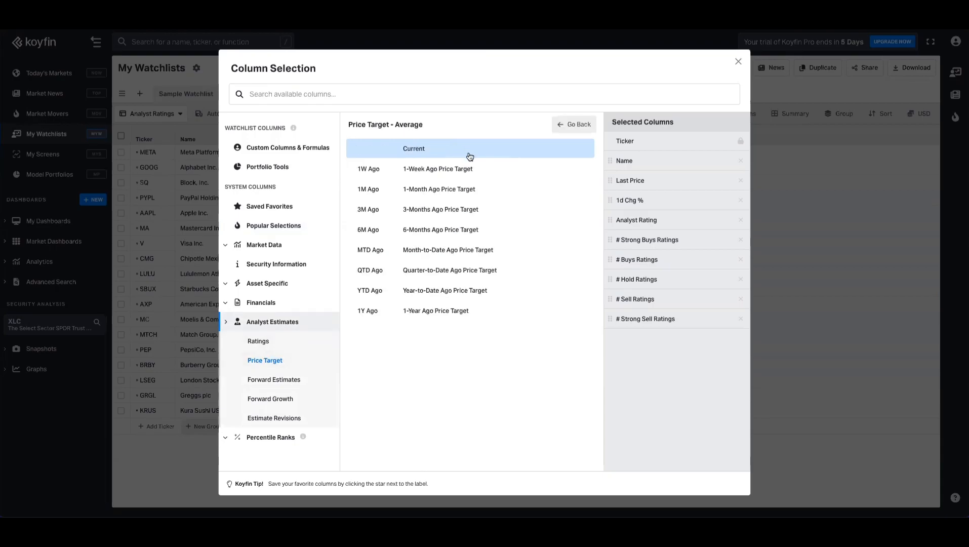
click(480, 153)
click(445, 193)
click(437, 231)
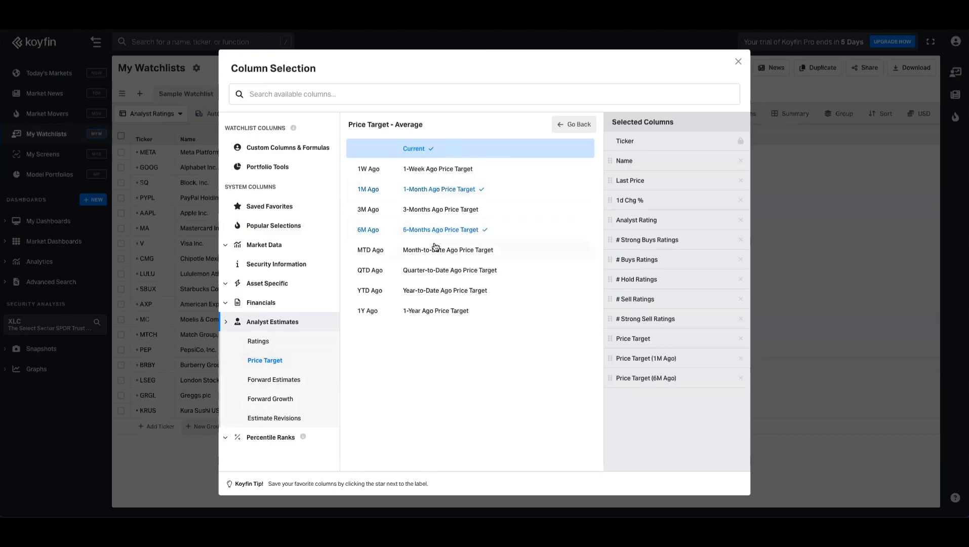
click(420, 317)
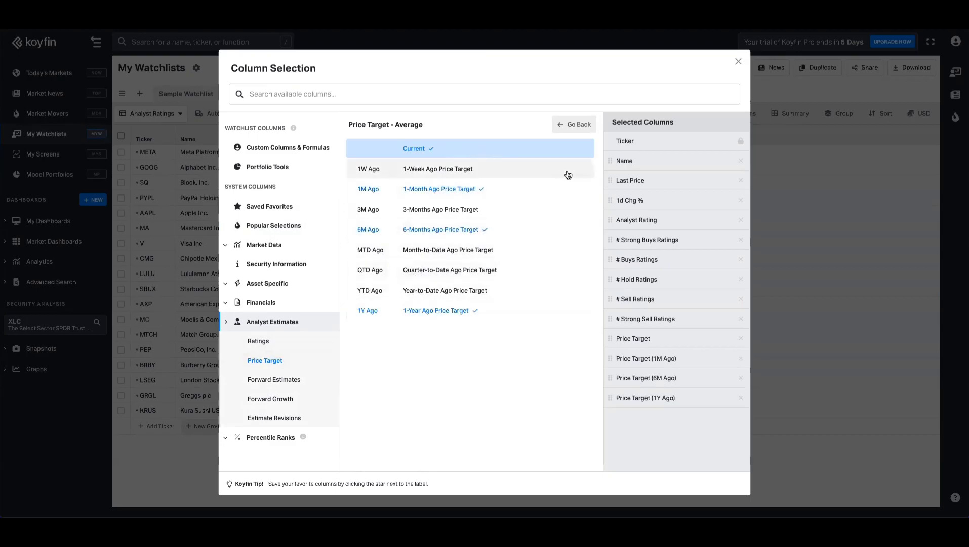
Step: Add the average Price Target vs. Stock Price (Target % Avg) column and apply
click(576, 125)
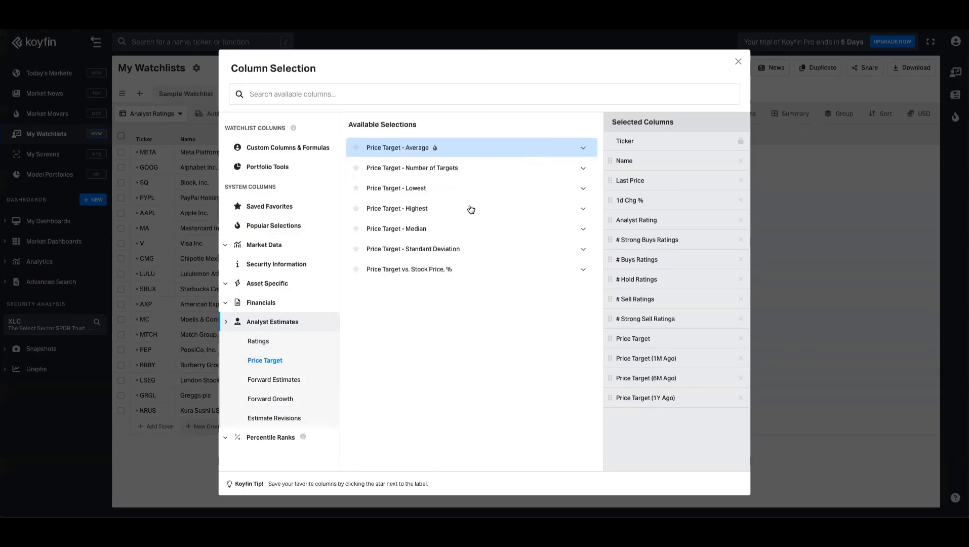
click(421, 272)
click(430, 153)
click(588, 126)
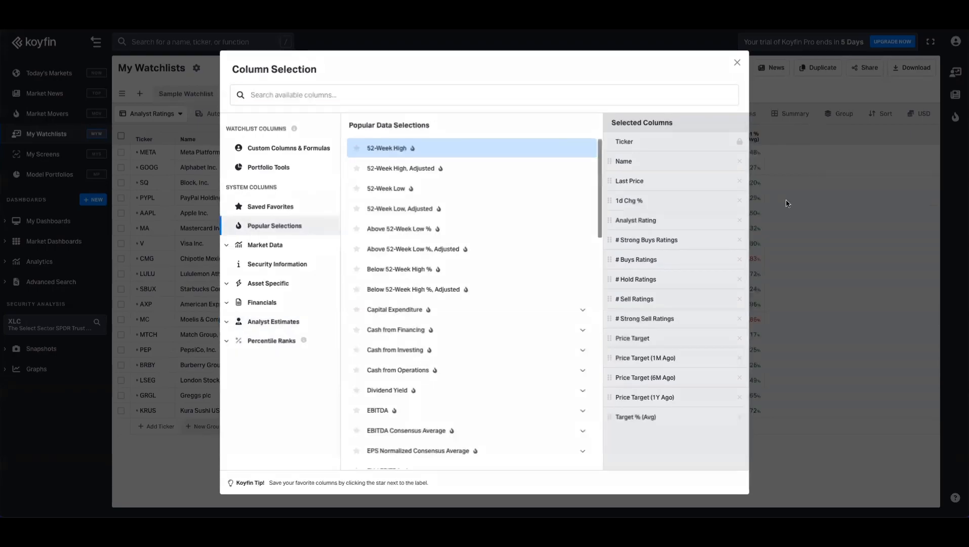
click(785, 205)
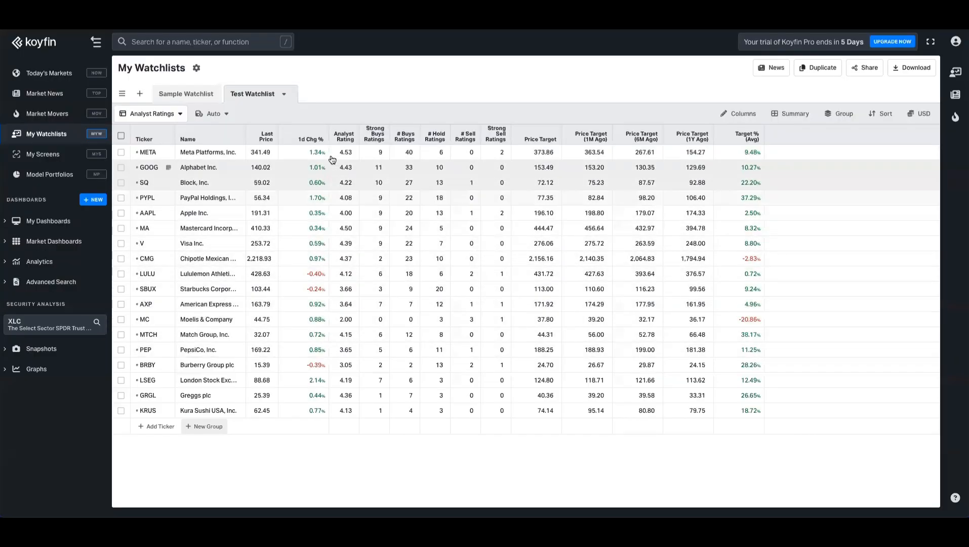
Step: Remove the 1d Chg % column and reopen the column selection
click(310, 141)
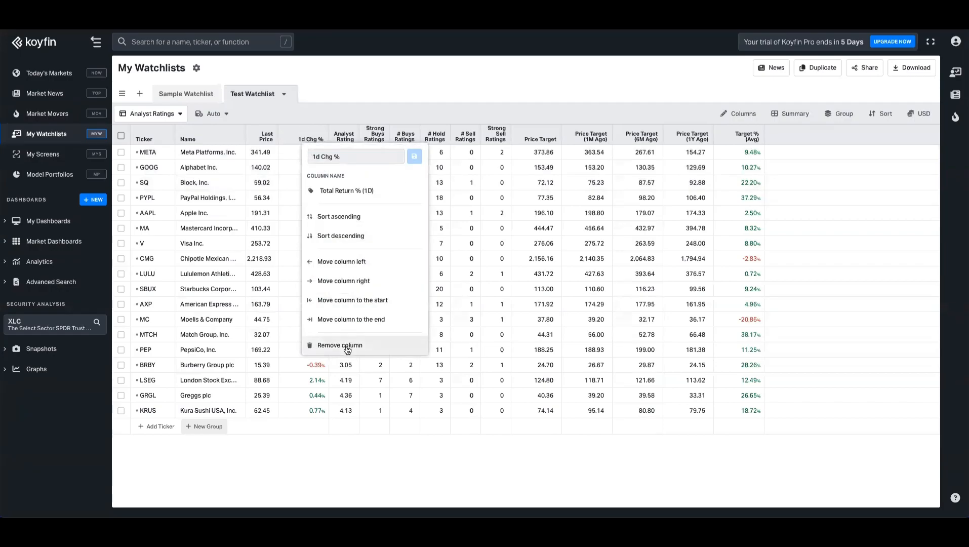
click(382, 353)
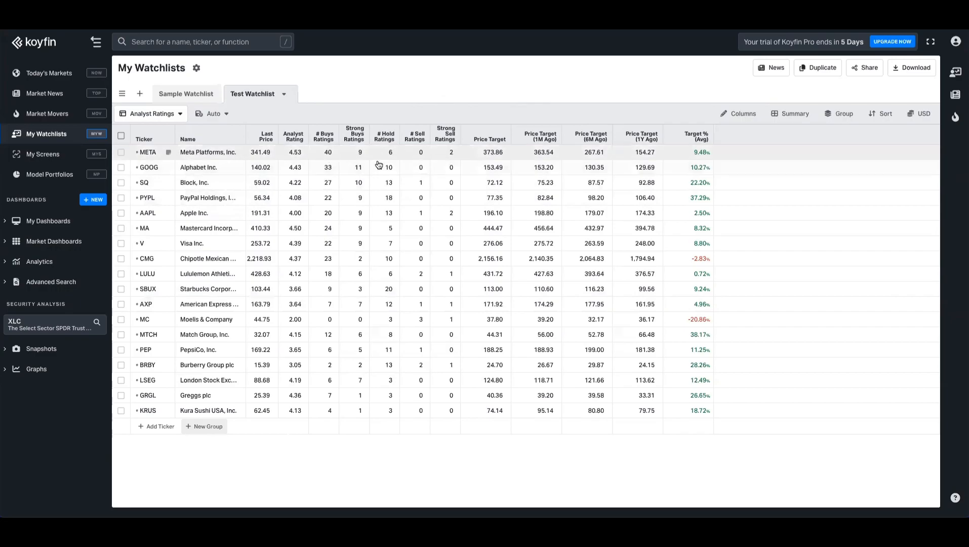
click(732, 114)
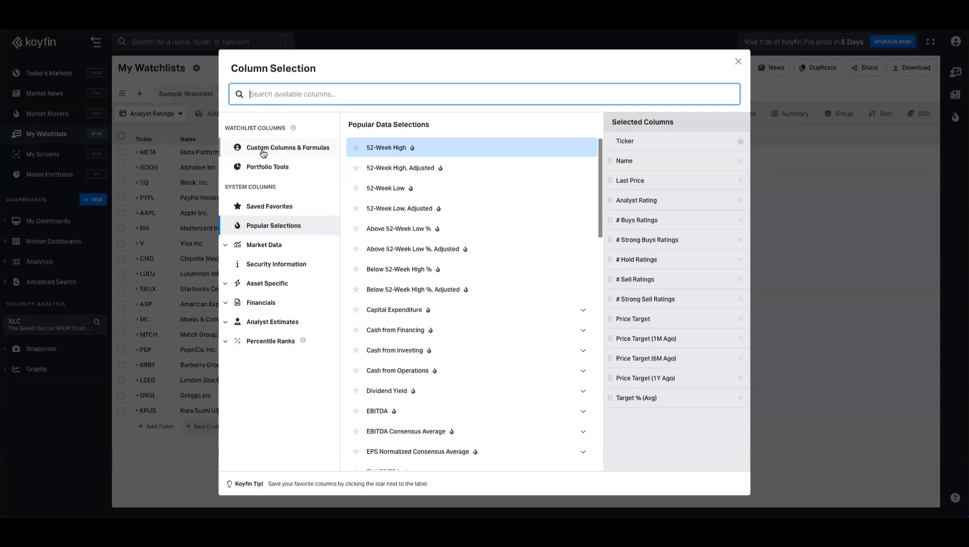
Step: Start a custom formula column named 'Number of Ratings' and add the rating count series
click(288, 150)
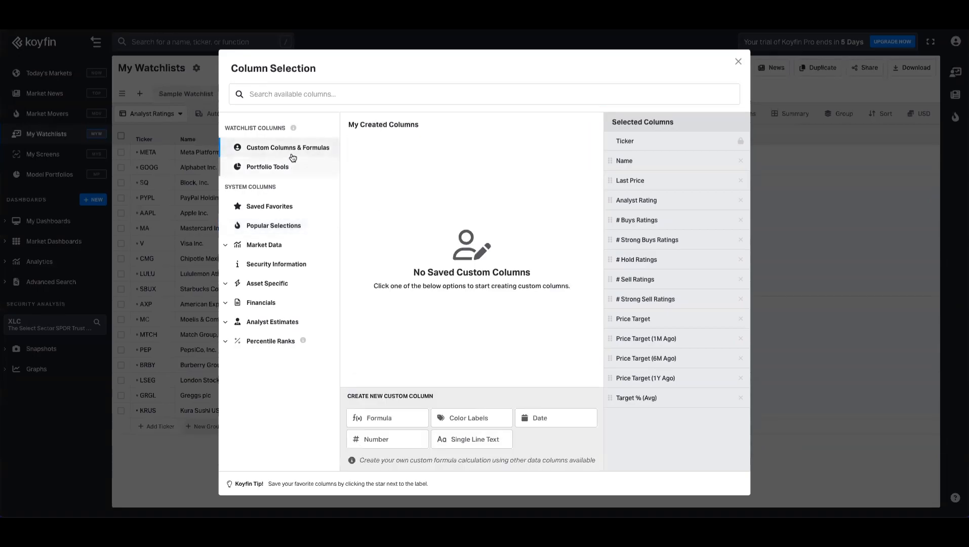
click(381, 422)
double_click(421, 185)
text(Number of Ratings)
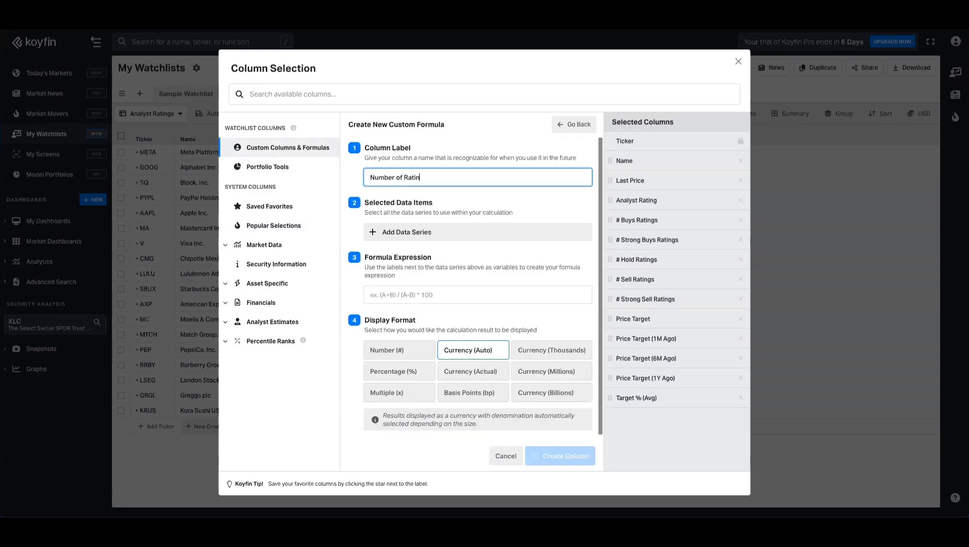
click(431, 234)
click(413, 384)
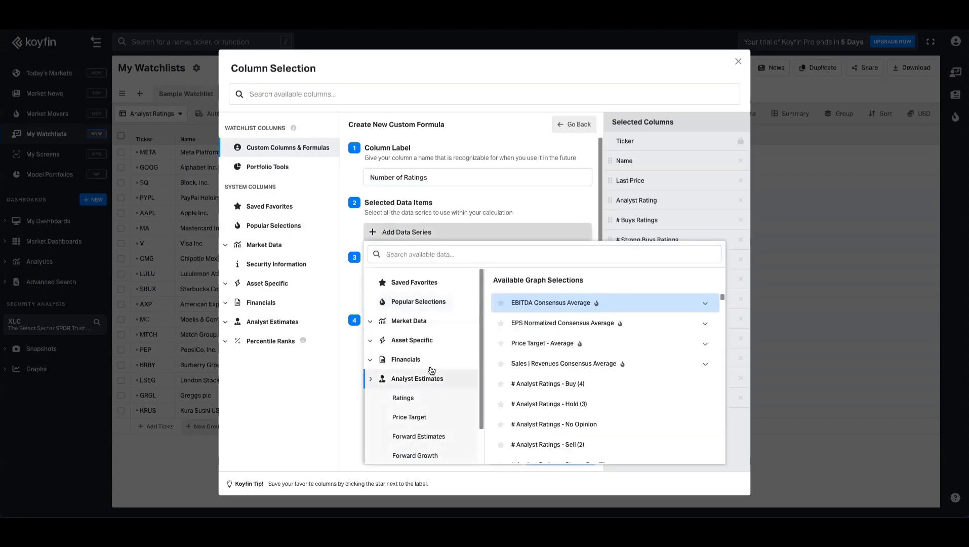
scroll(429, 368, down, 1)
click(425, 371)
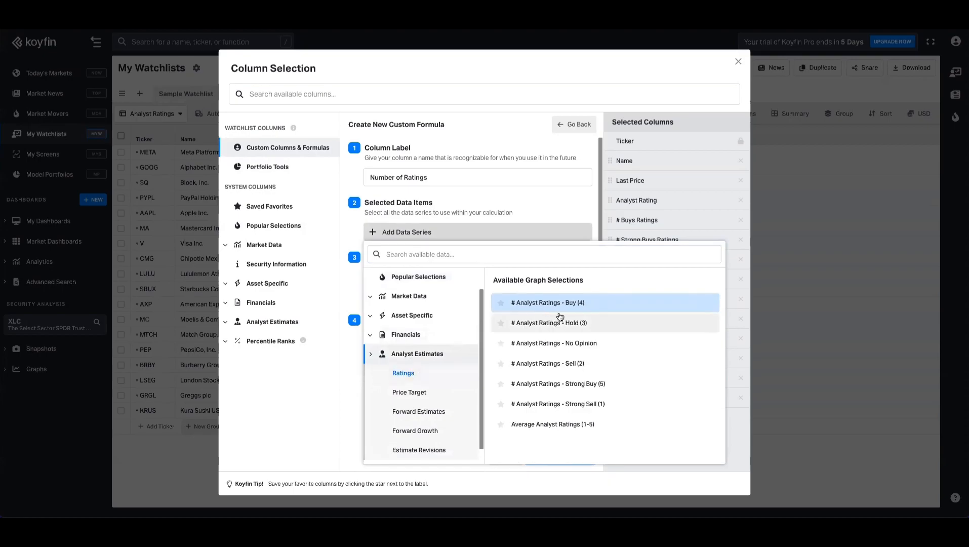
click(598, 310)
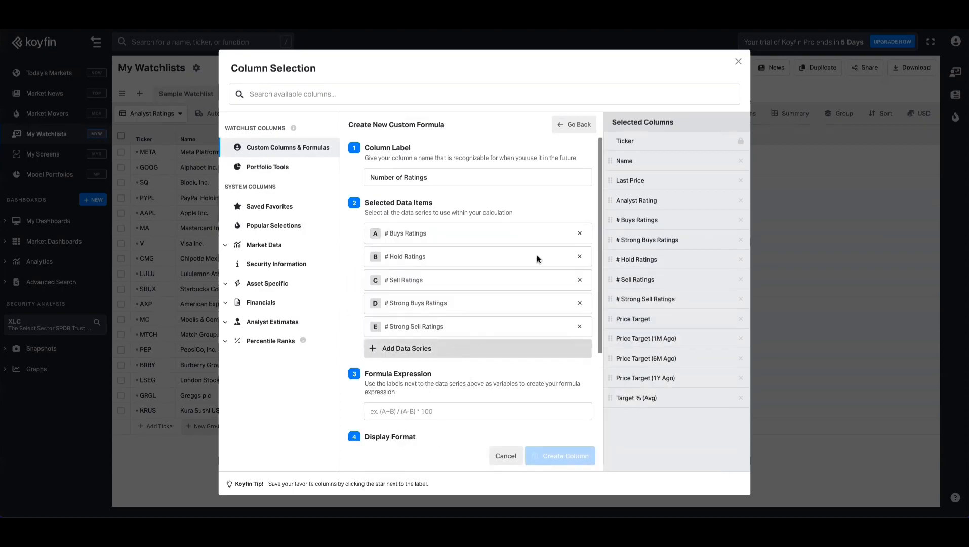
Step: Enter the formula A+B+C+D+E as Number (#), create the column and add it to the table
click(424, 413)
text(A+B+C+D+E)
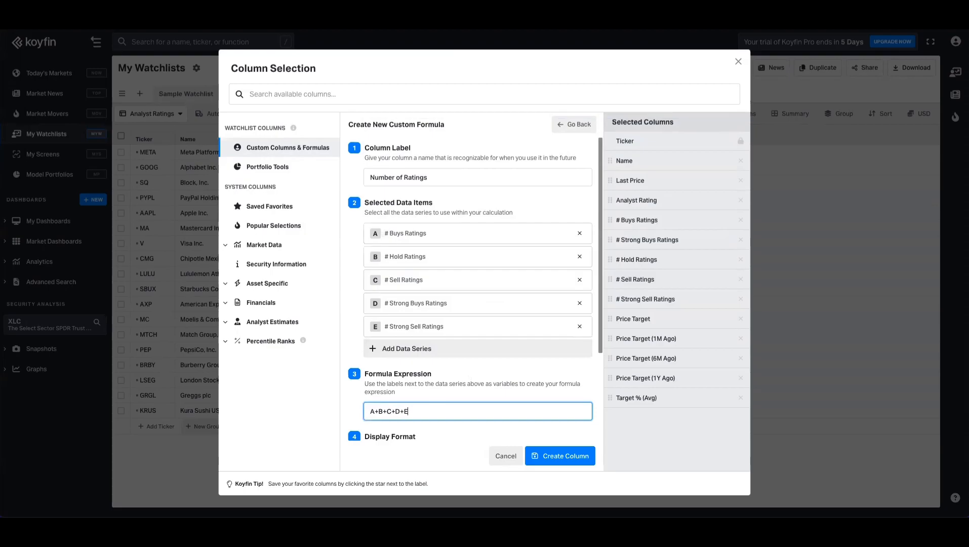
scroll(489, 364, down, 3)
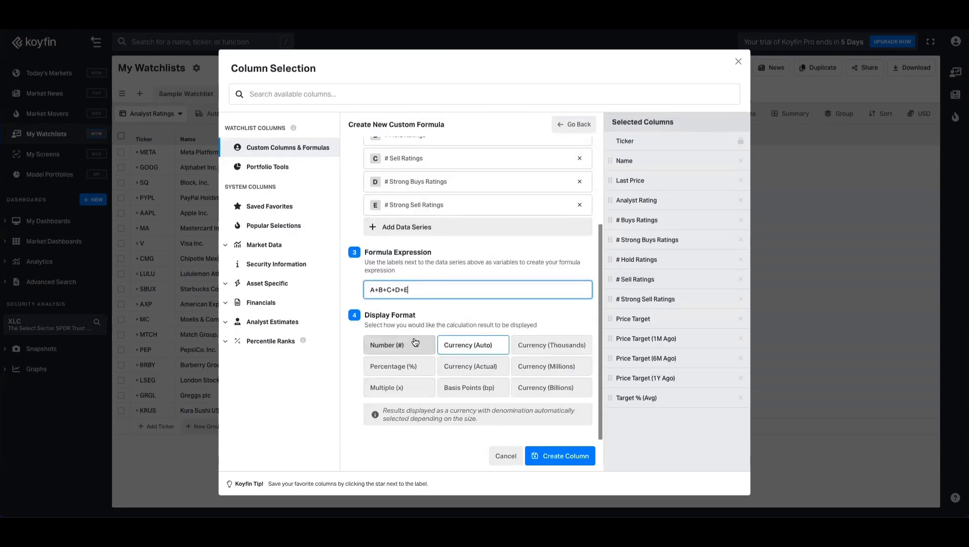
click(416, 341)
click(563, 455)
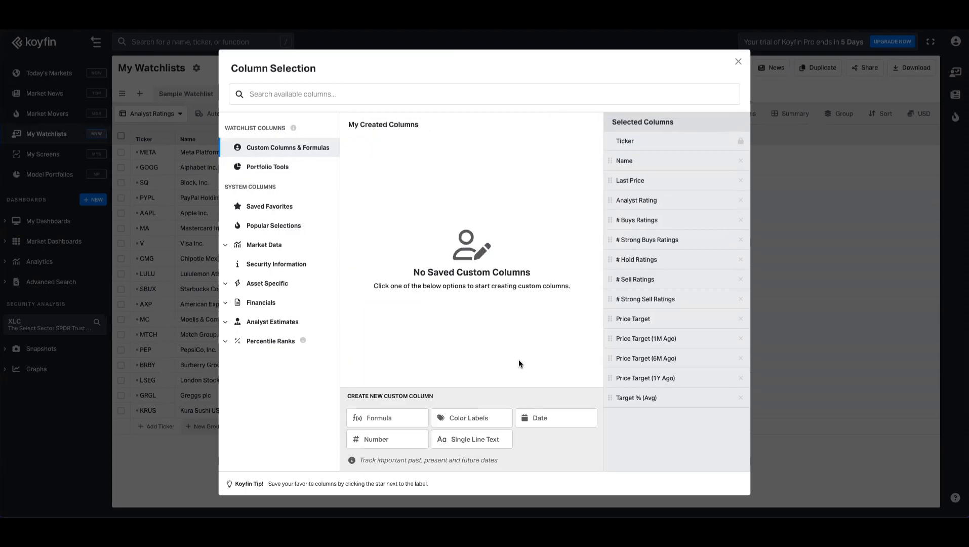
click(393, 152)
click(809, 279)
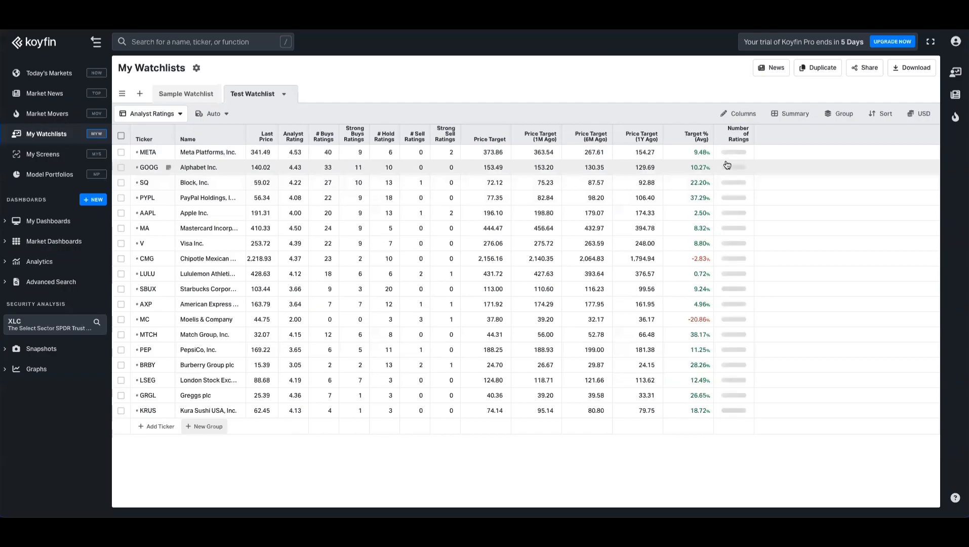
drag(743, 134, 248, 140)
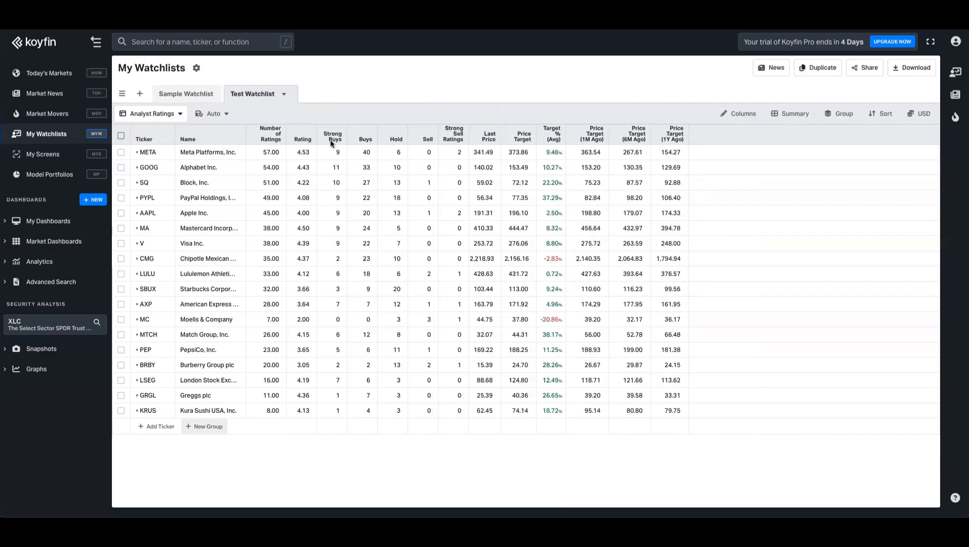
click(458, 137)
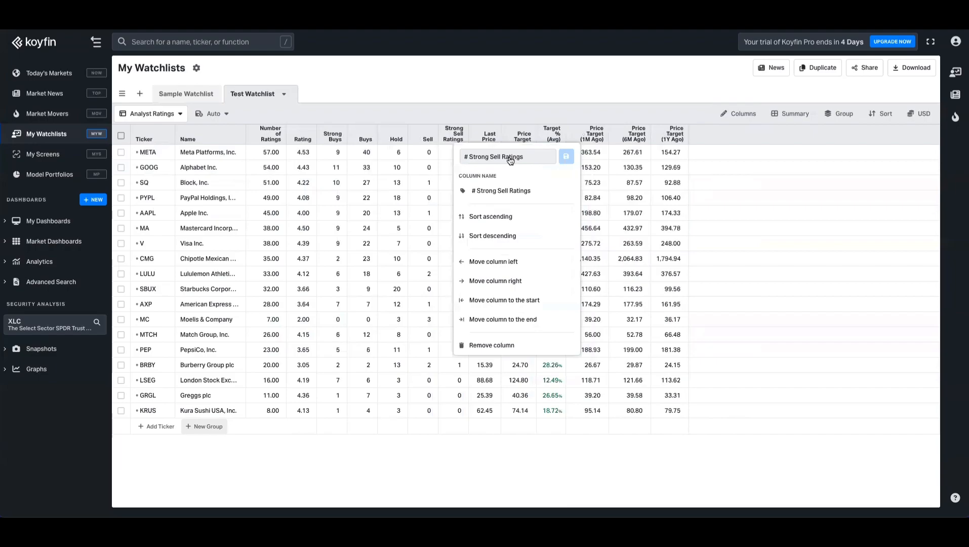
click(494, 160)
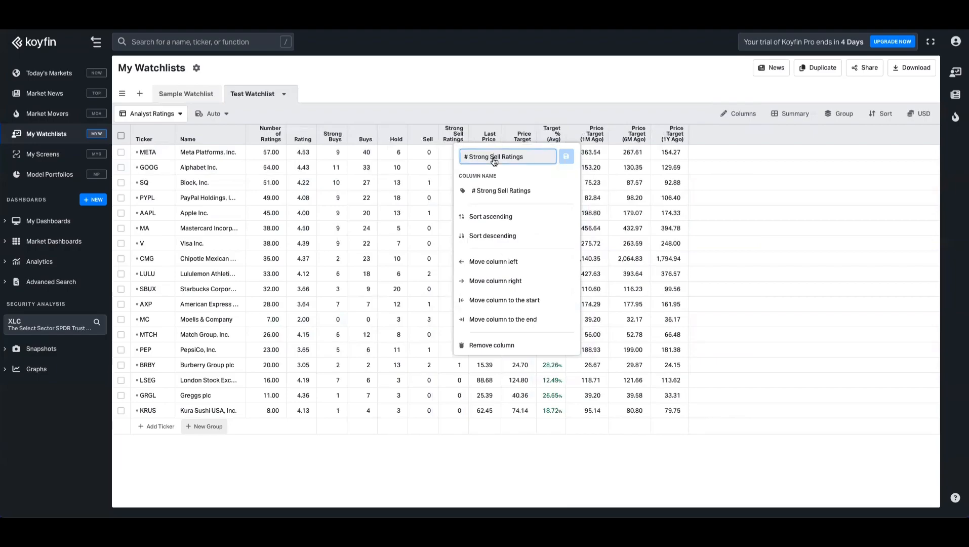
text(Str)
key(Return)
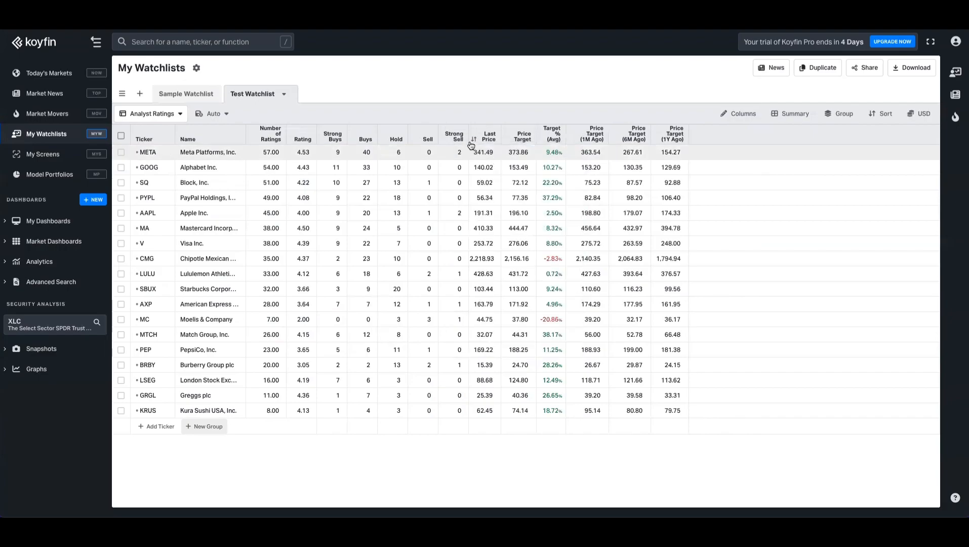
click(453, 137)
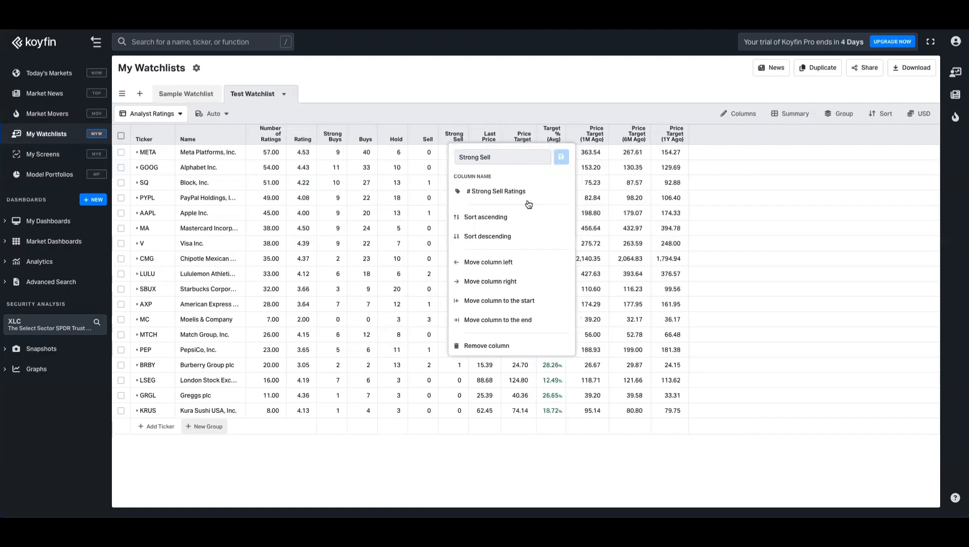
click(498, 110)
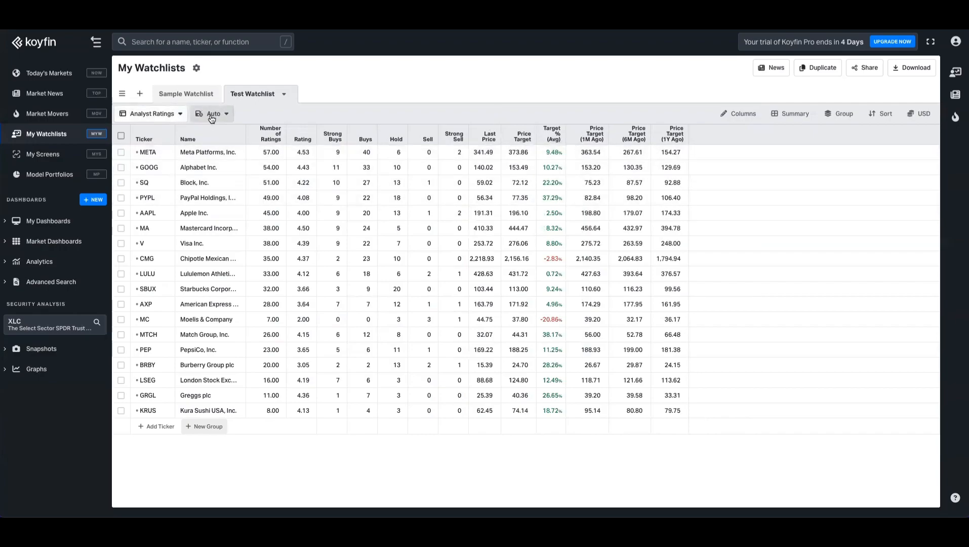
Step: Create a blank watchlist with the default name 'Watchlist'
click(138, 96)
click(328, 192)
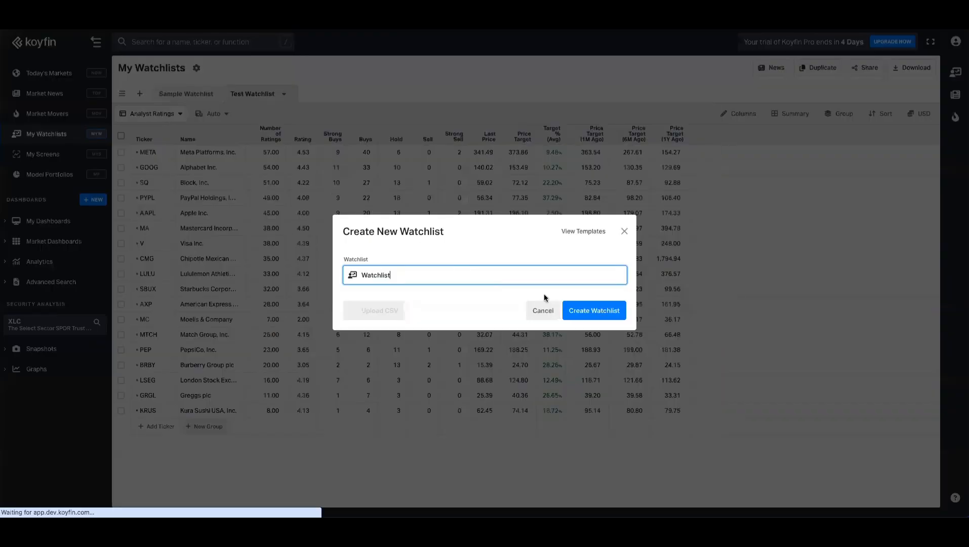
click(590, 309)
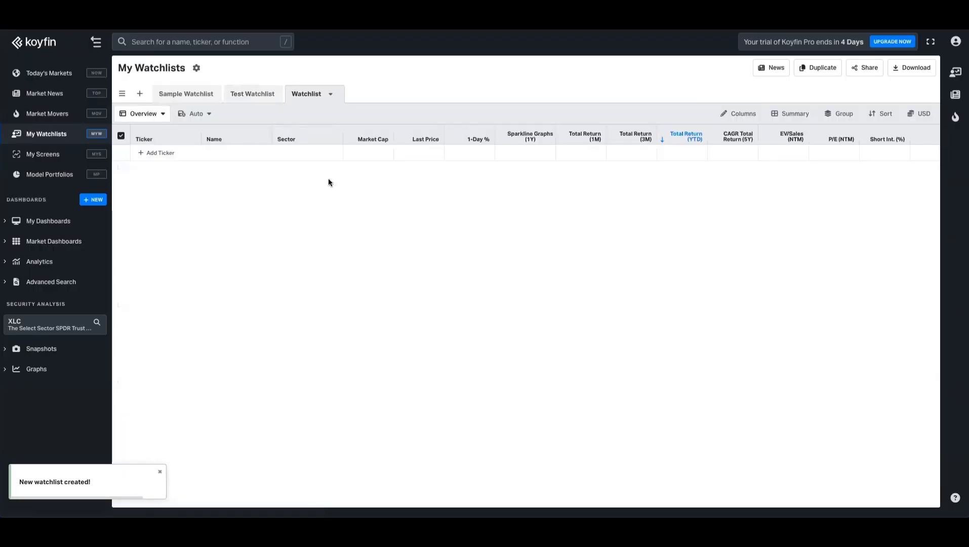
Step: Add KO, TSLA, NVDA, MSFT and AMD to the new watchlist
click(161, 114)
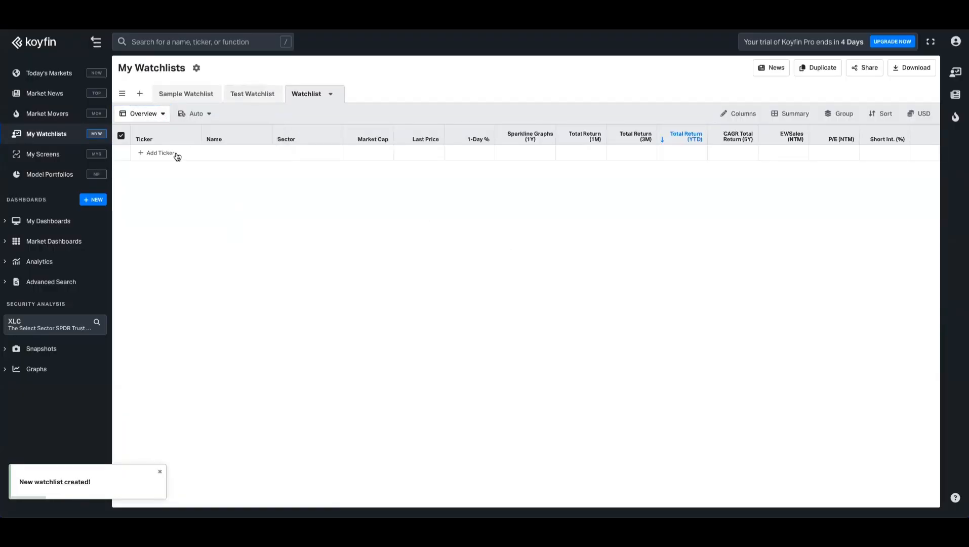
click(175, 153)
text(ko)
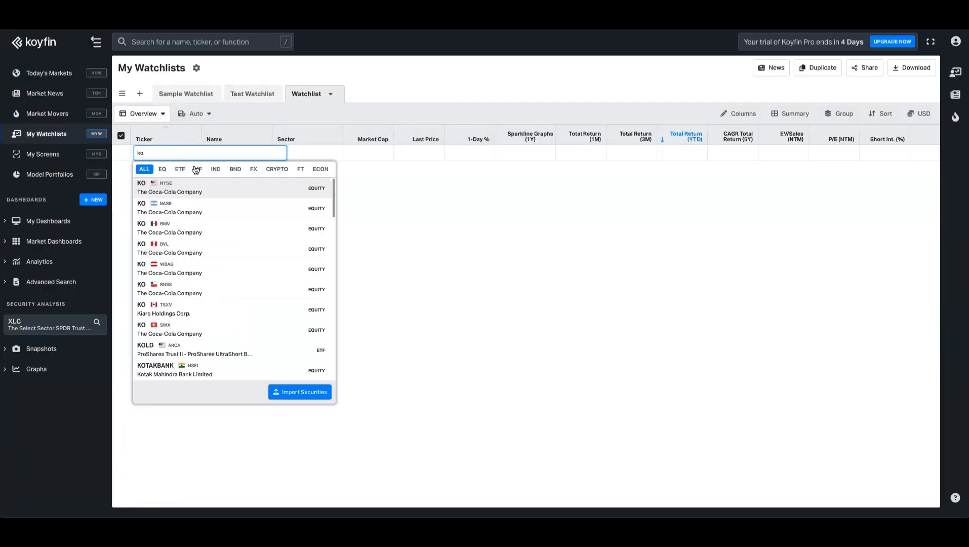
click(191, 186)
click(164, 201)
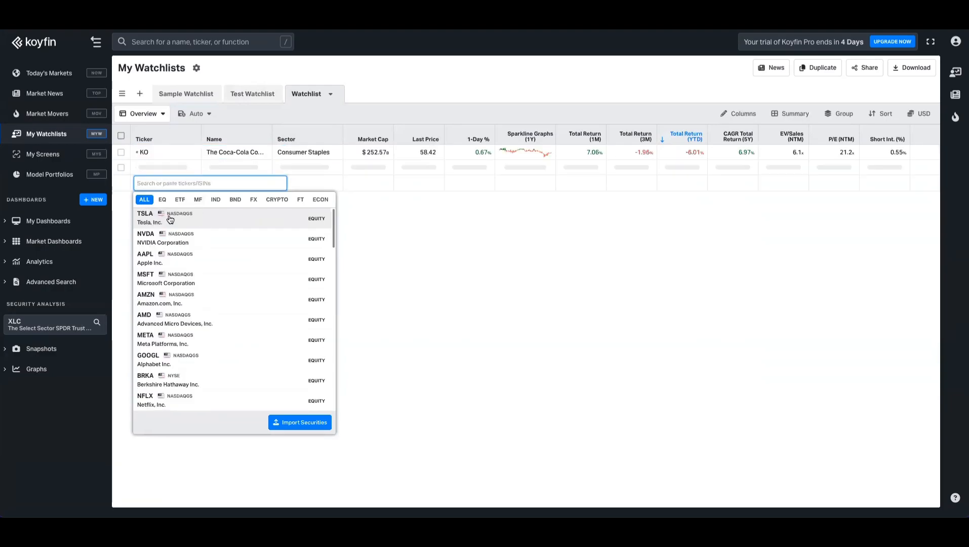
click(175, 236)
click(172, 292)
click(171, 376)
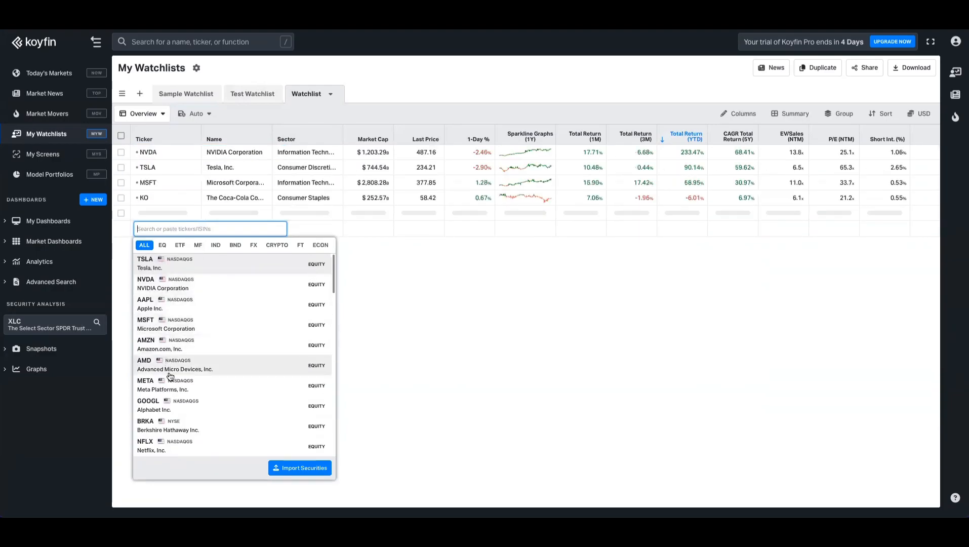
click(504, 294)
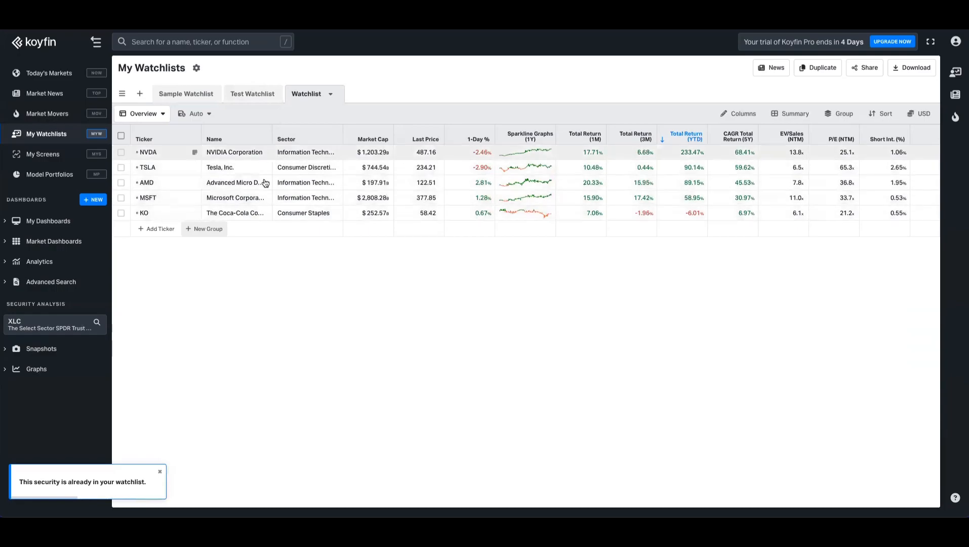
Step: Import the Analyst Ratings view from Test Watchlist, then switch back to Test Watchlist
click(164, 116)
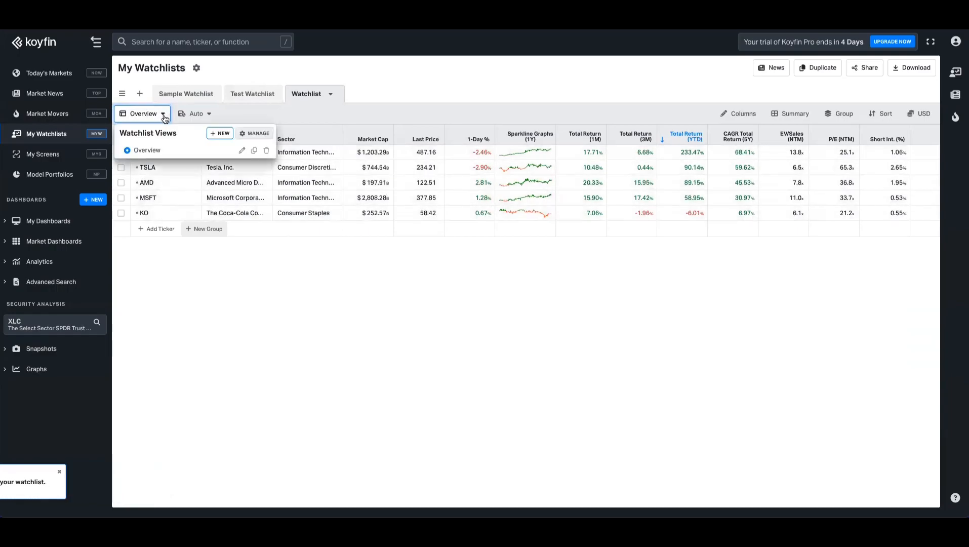
click(225, 141)
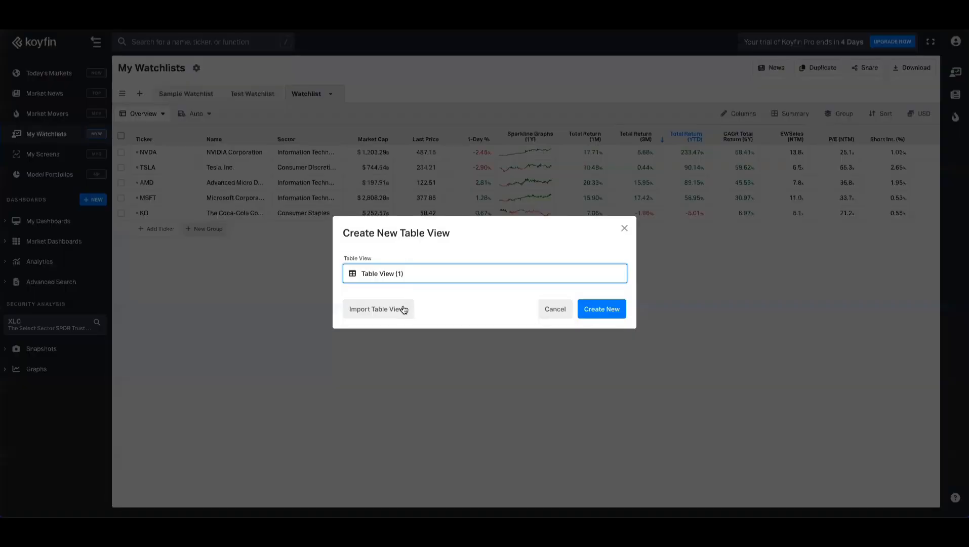
click(401, 308)
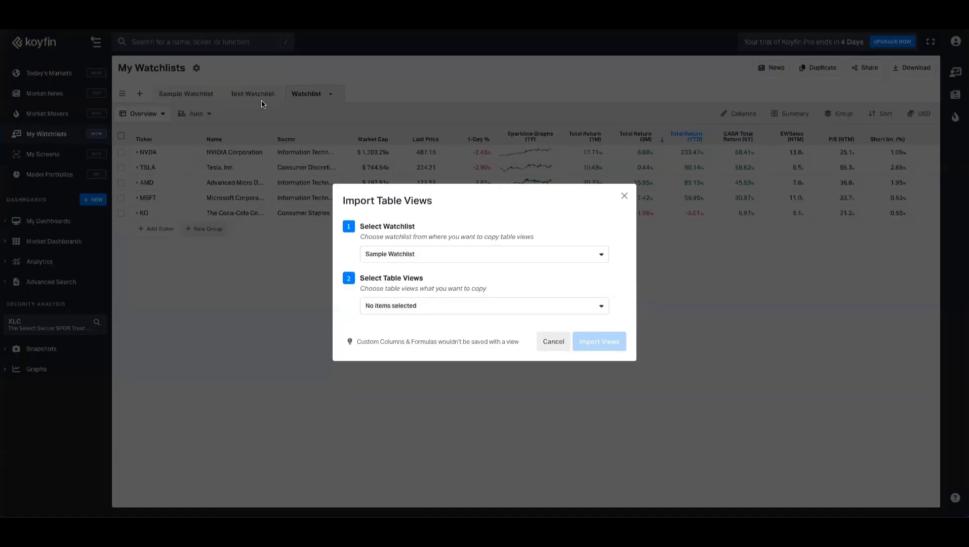
click(434, 253)
click(414, 309)
click(486, 312)
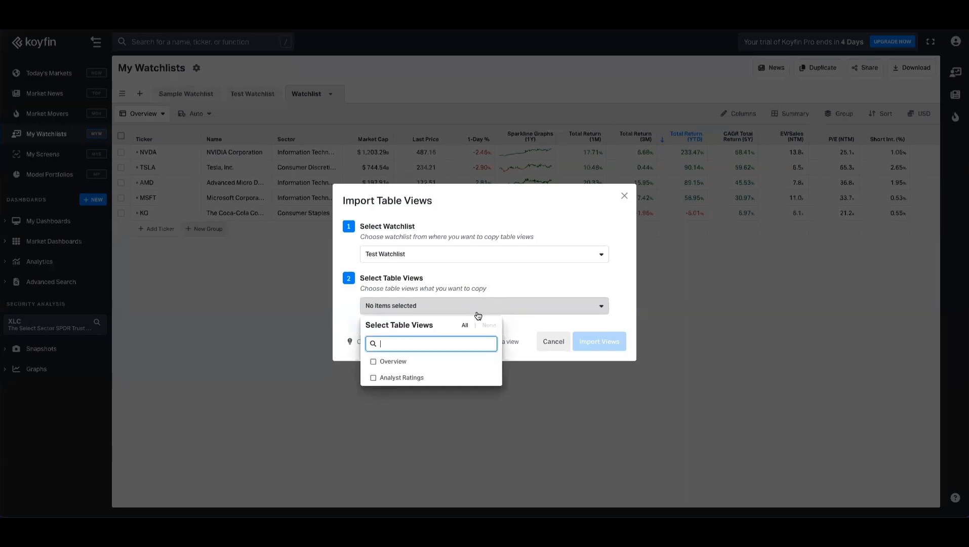
click(402, 378)
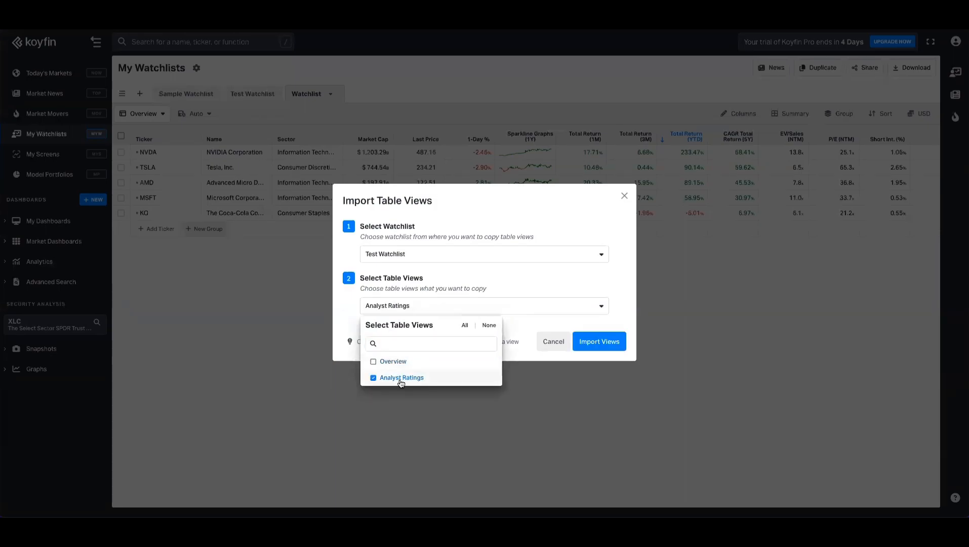
click(599, 342)
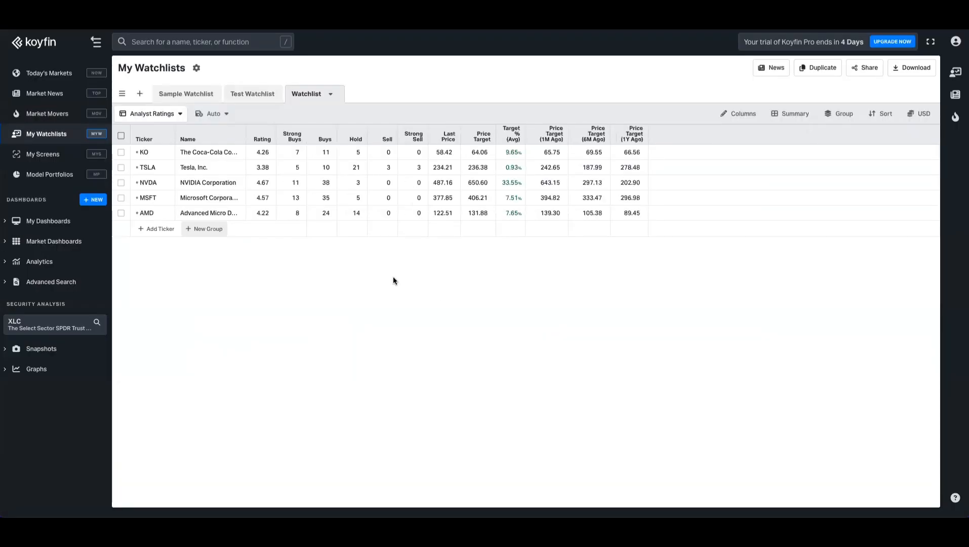
click(258, 97)
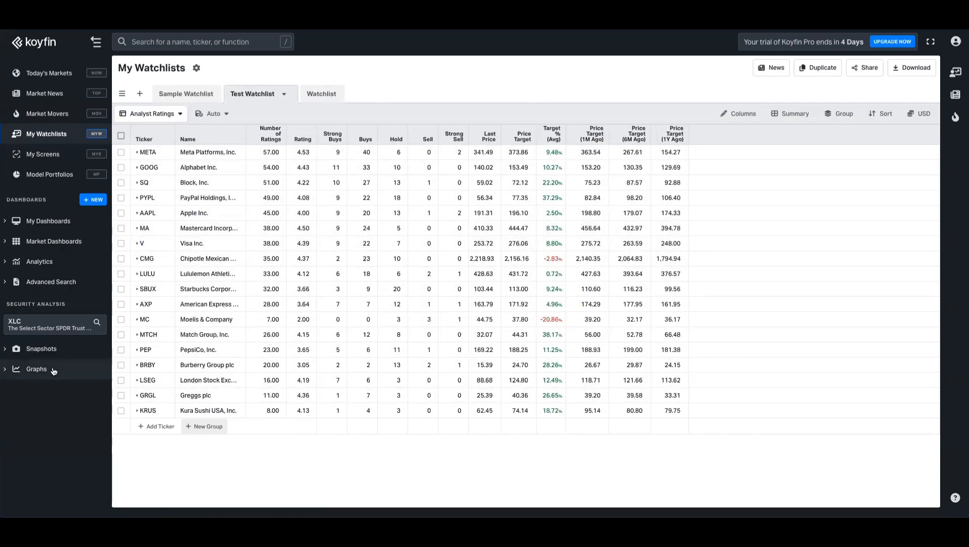
Step: Open the Historical Graph for Coca-Cola (KO) and set Grid Display to No Grid Lines
click(36, 369)
click(35, 389)
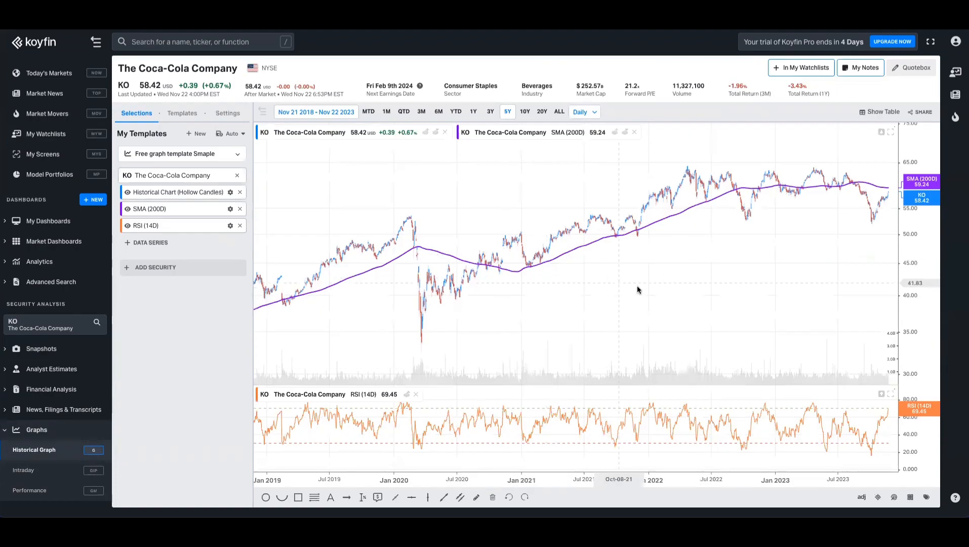
click(233, 119)
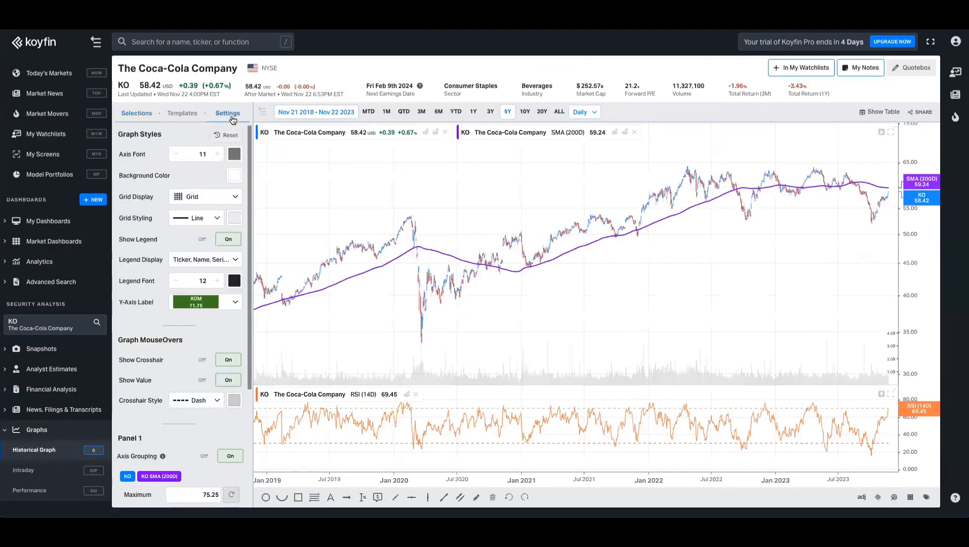
click(189, 196)
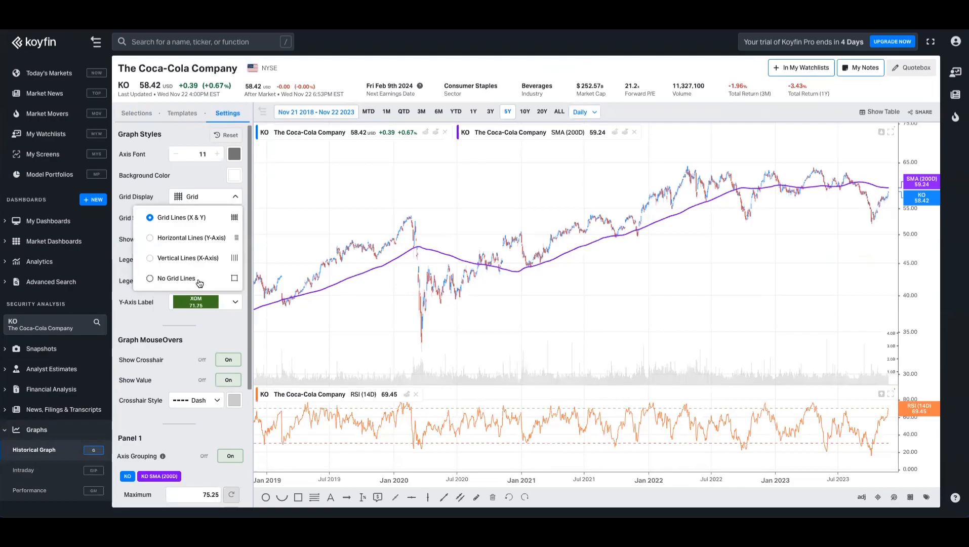
click(197, 282)
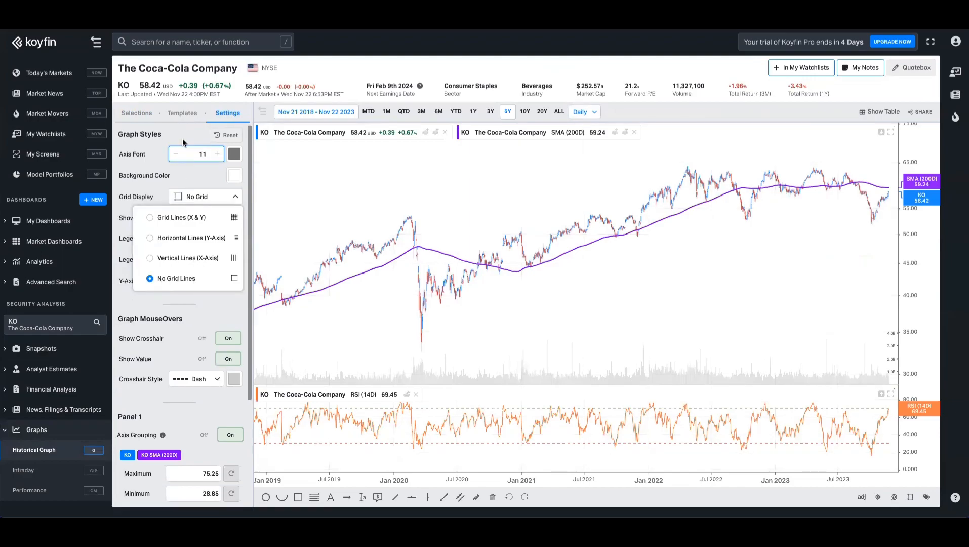
click(184, 134)
scroll(204, 315, down, 3)
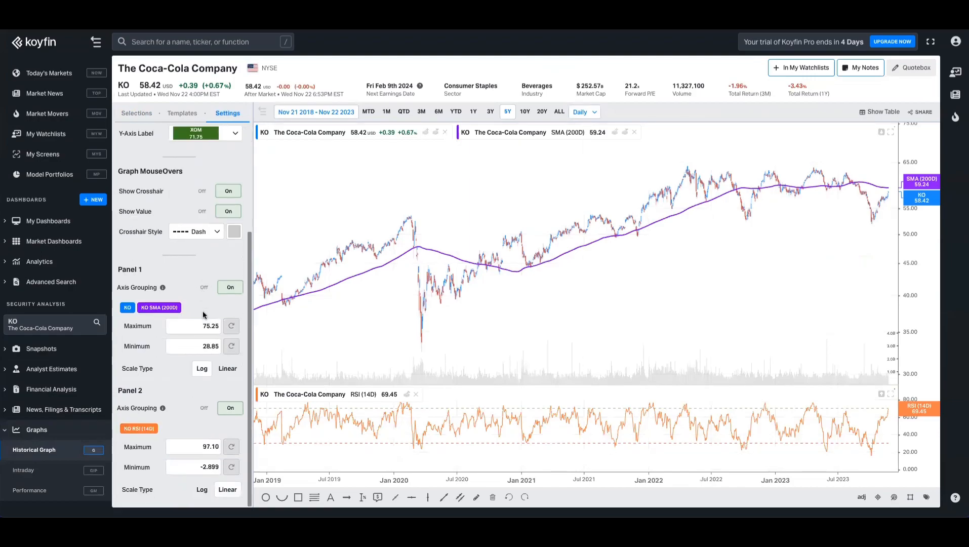
scroll(203, 314, up, 3)
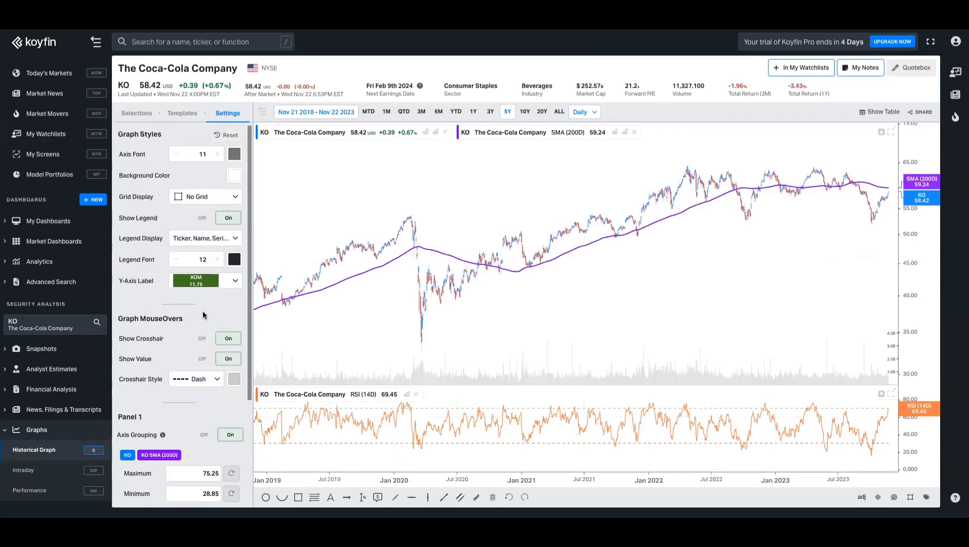
click(137, 113)
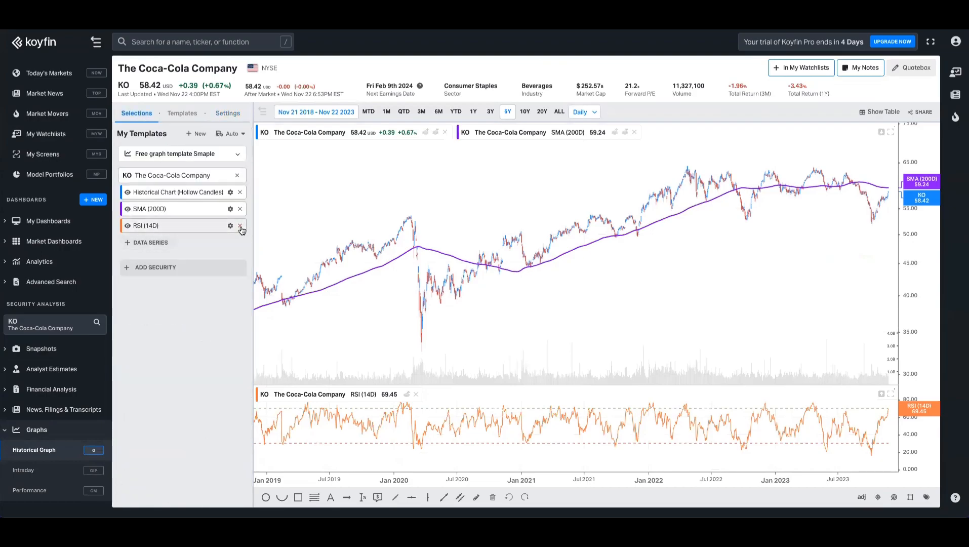
Step: Replace the RSI, SMA (200D) and price series with Average Analyst Ratings (1-5)
click(240, 225)
click(240, 209)
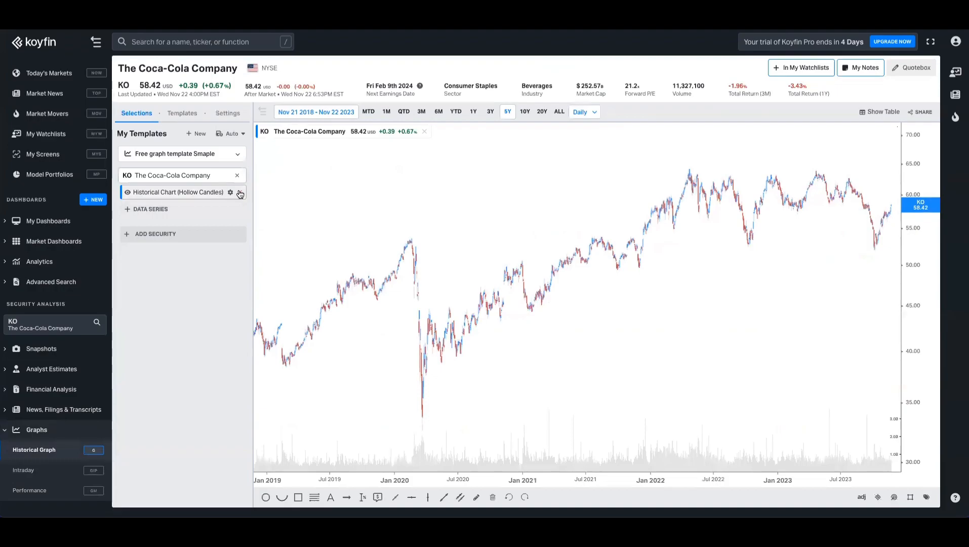
click(240, 192)
click(181, 192)
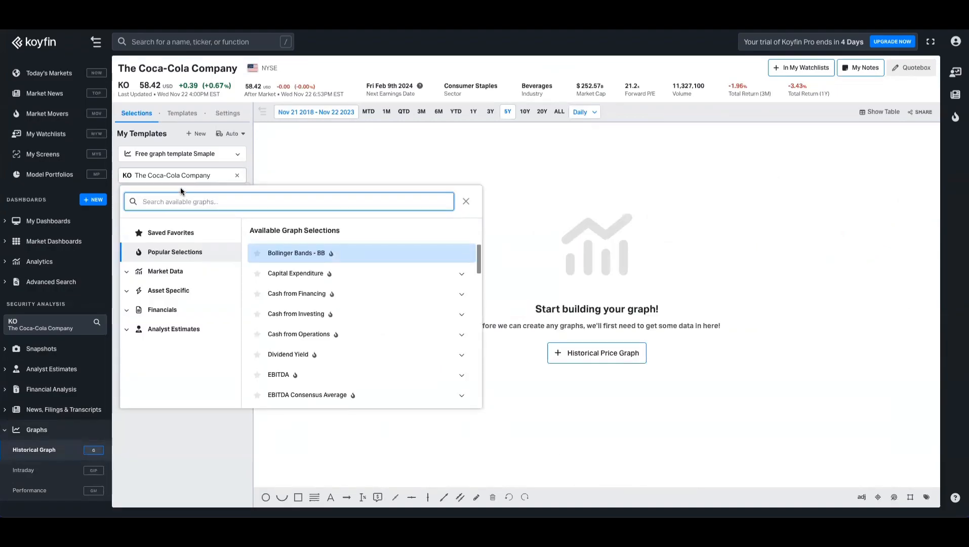
click(165, 310)
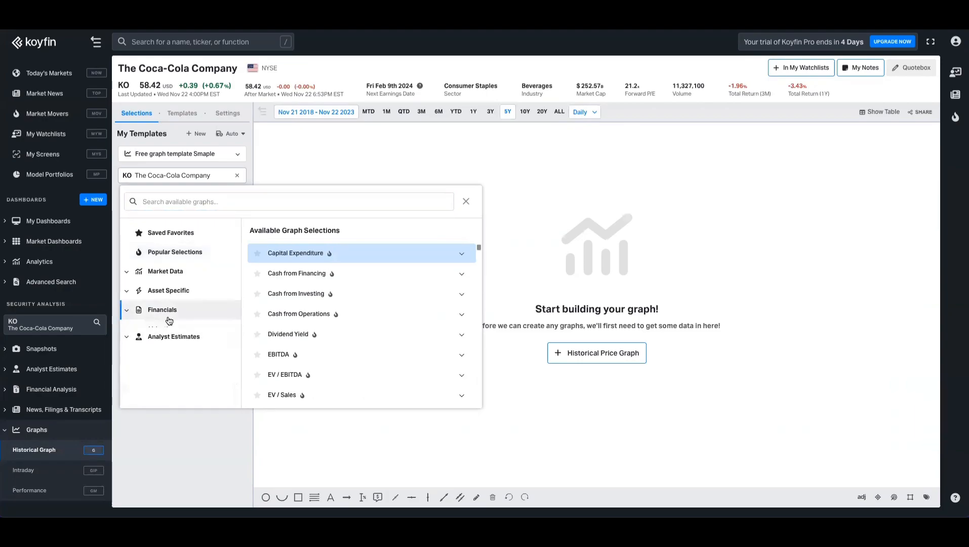
click(167, 361)
click(171, 351)
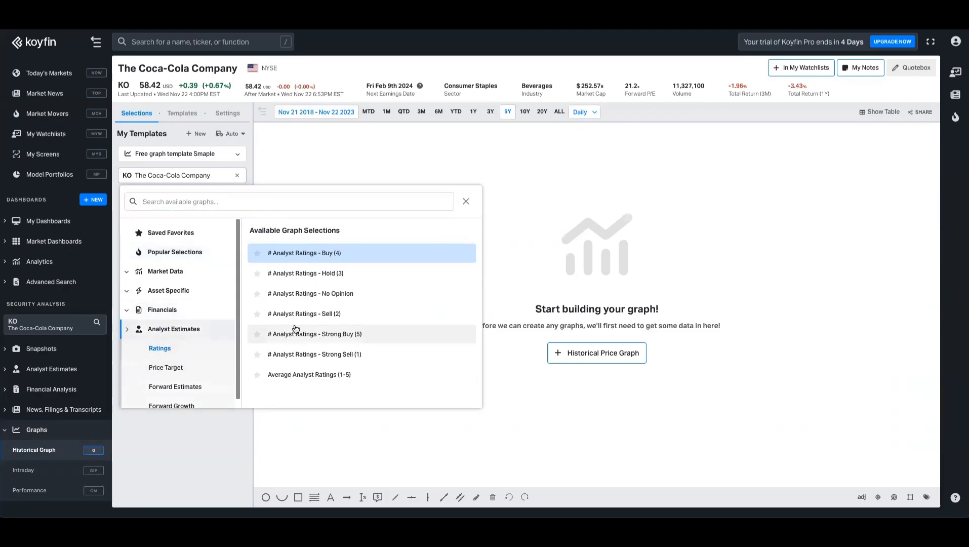
click(314, 379)
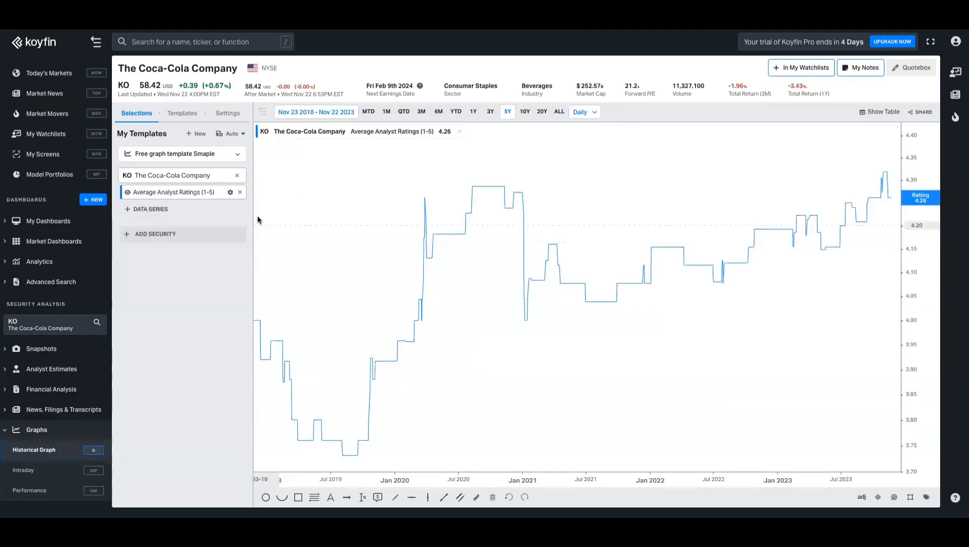
Step: Style the ratings series as a dark blue area with a normal-thickness line
click(228, 193)
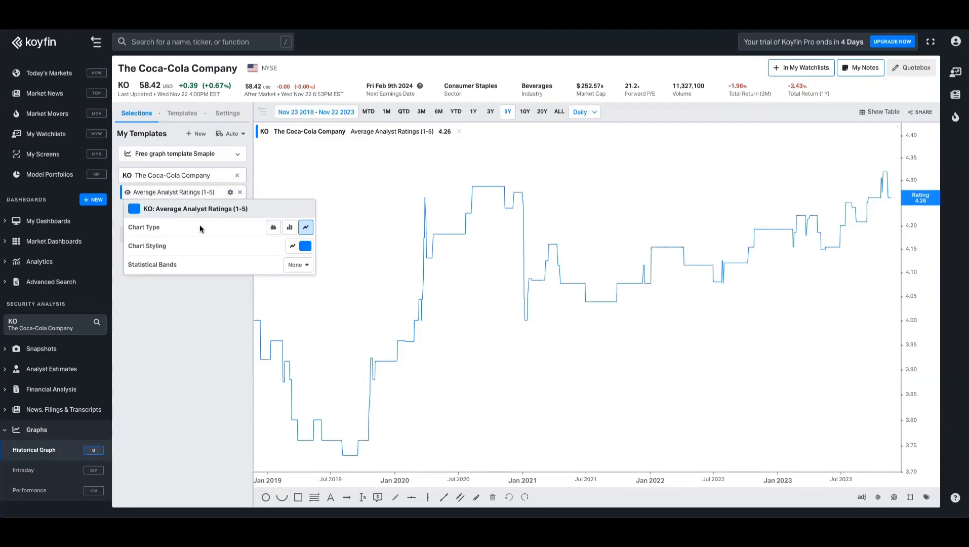
click(273, 229)
click(305, 246)
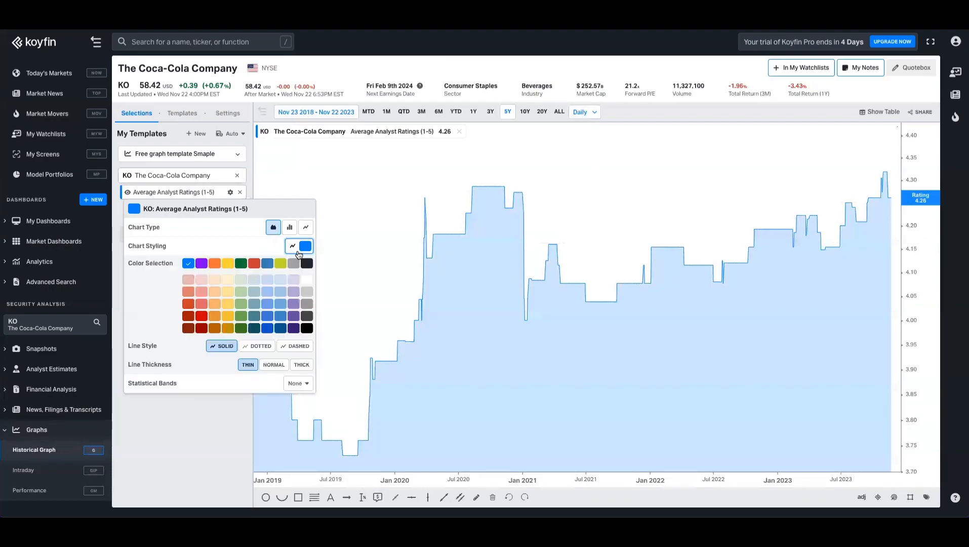
click(281, 329)
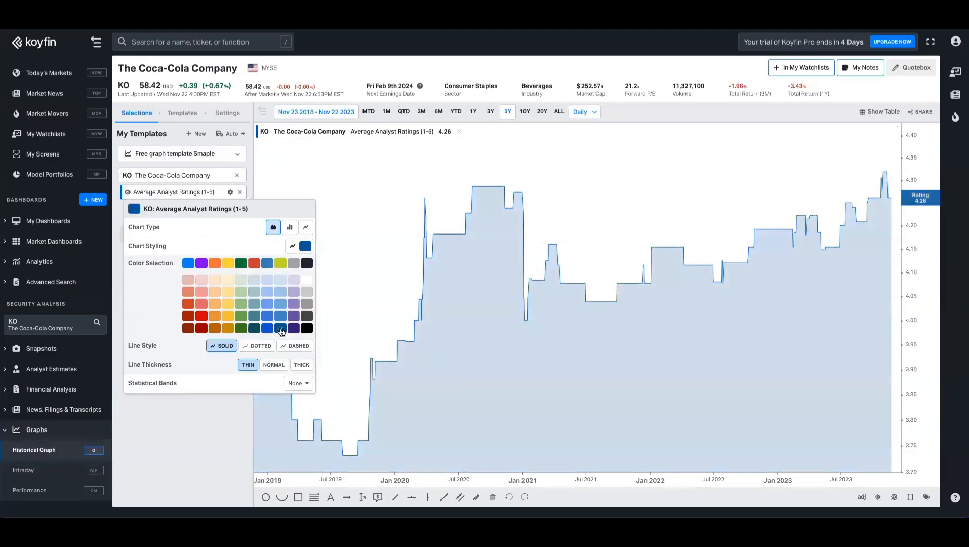
click(284, 364)
click(302, 365)
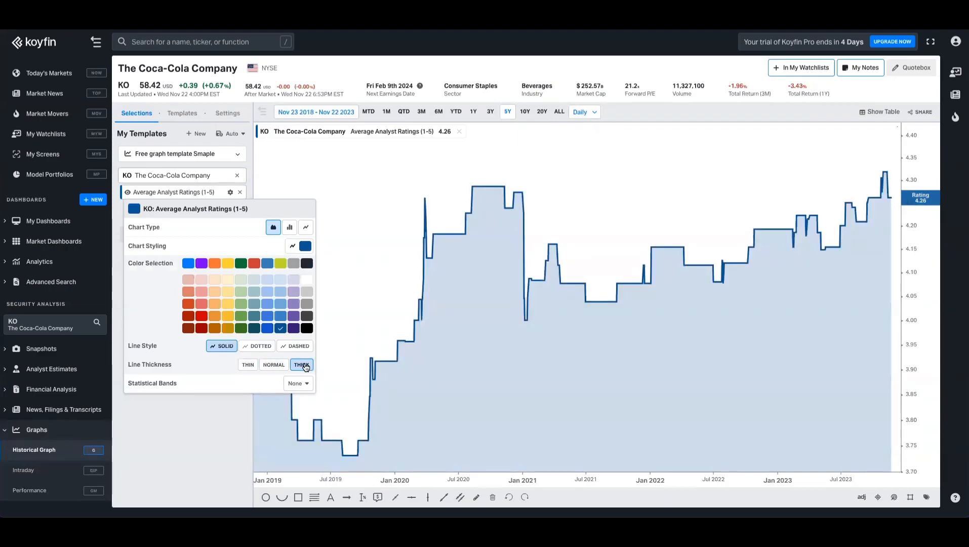
click(272, 366)
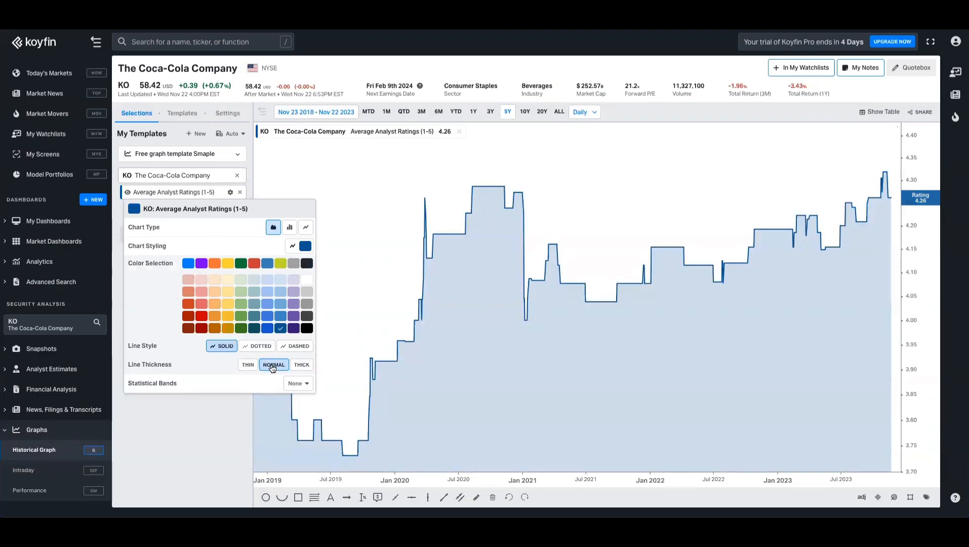
click(209, 413)
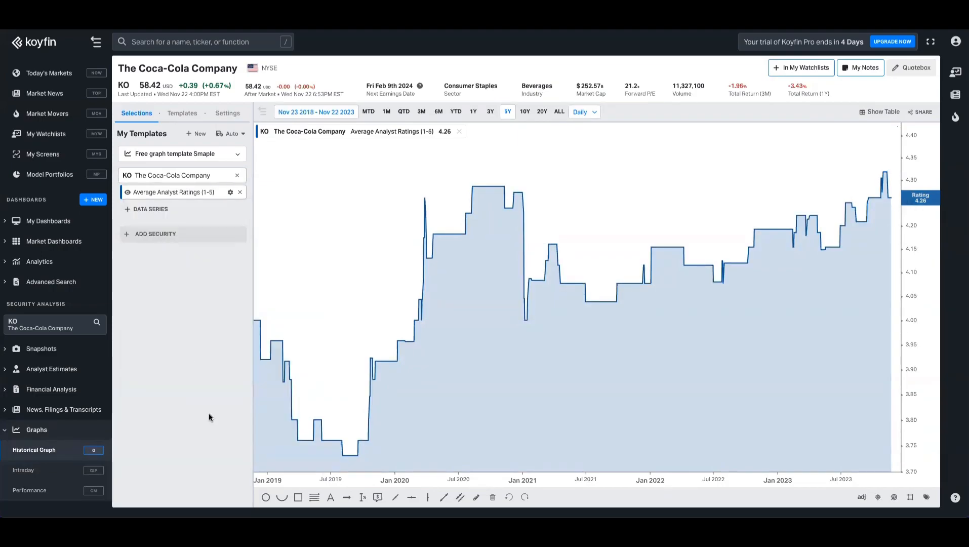
Step: Add the # Analyst Ratings count series from Analyst Estimates > Ratings
click(184, 212)
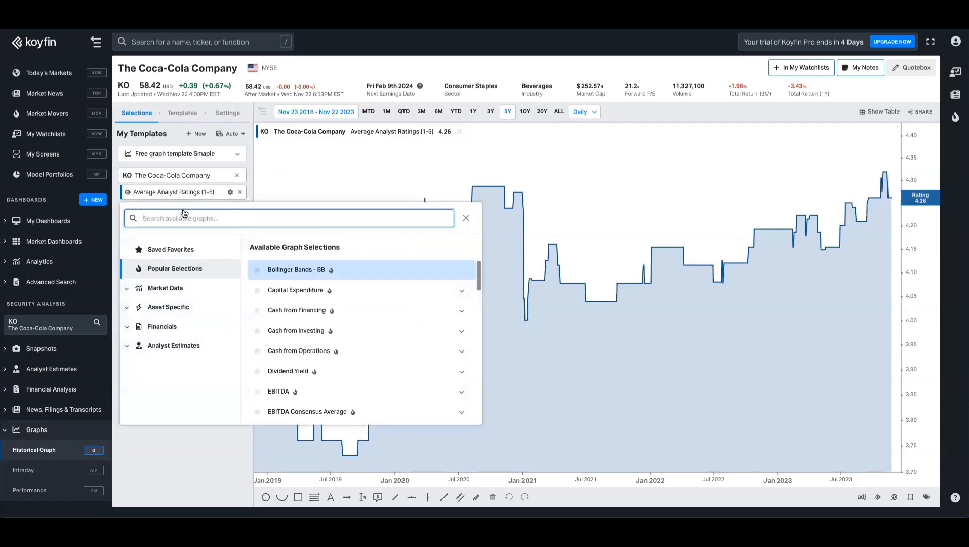
click(175, 344)
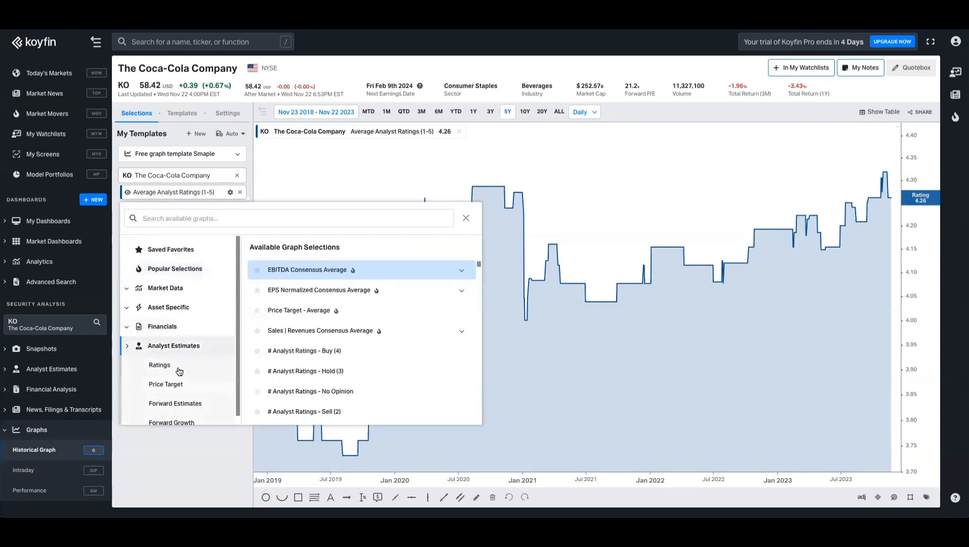
click(169, 367)
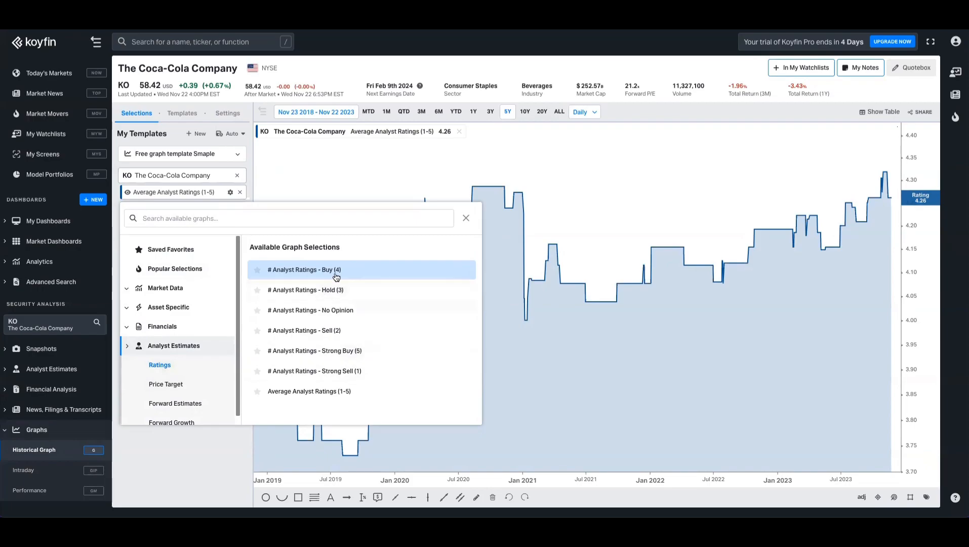
click(337, 330)
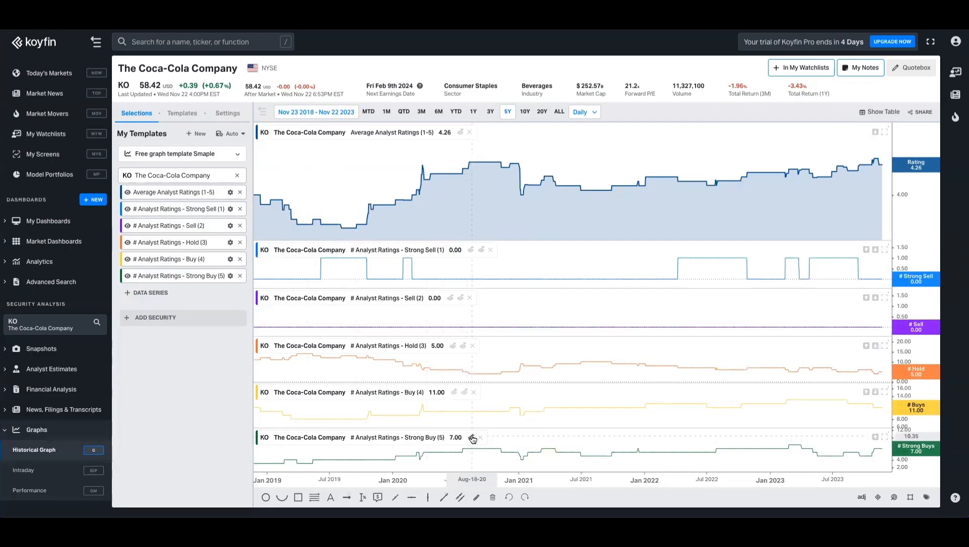
Step: Merge the Buy, Hold, Sell and Strong Sell panes into the Strong Buy pane
click(465, 393)
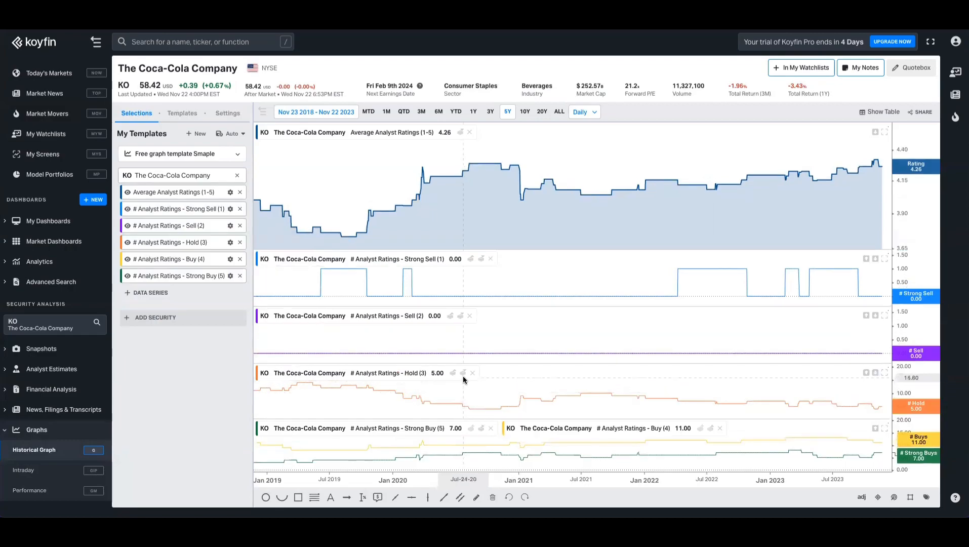
click(463, 373)
click(461, 344)
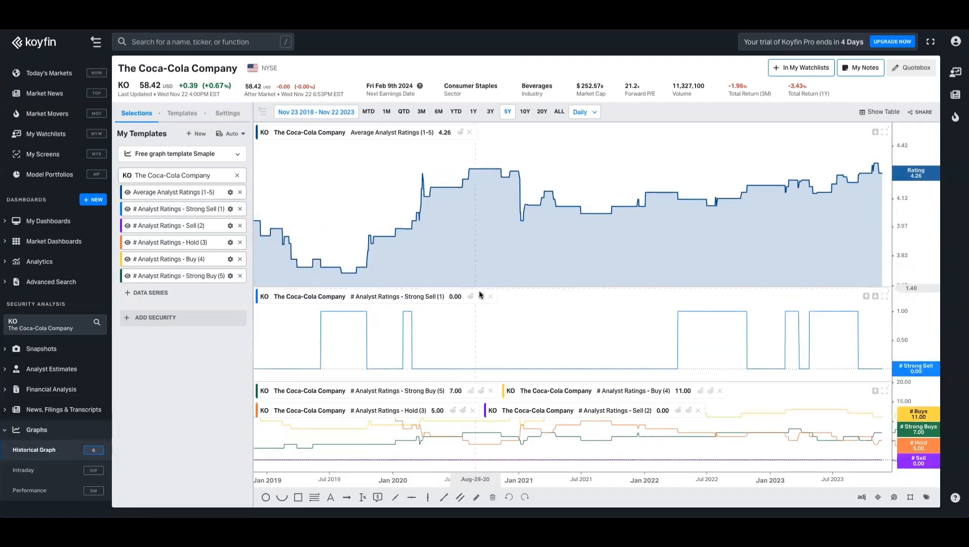
click(482, 292)
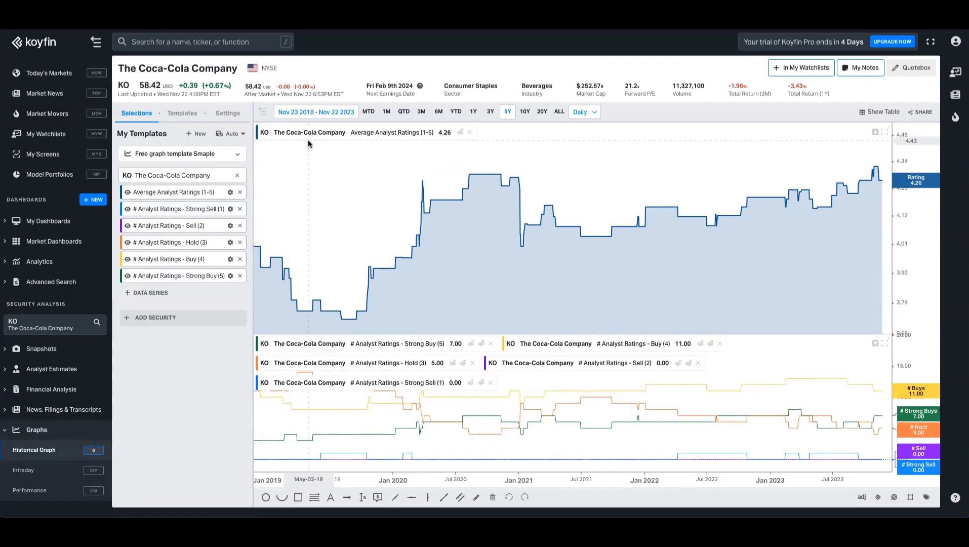
Step: Set Show Legend to Off in the graph settings, then return to the series selections
click(226, 112)
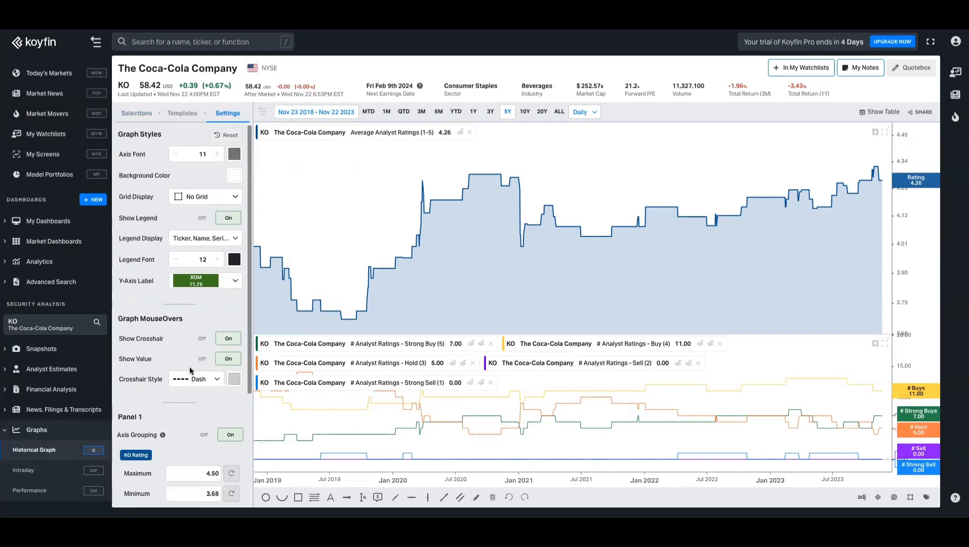
scroll(191, 371, down, 3)
scroll(190, 371, up, 2)
click(200, 218)
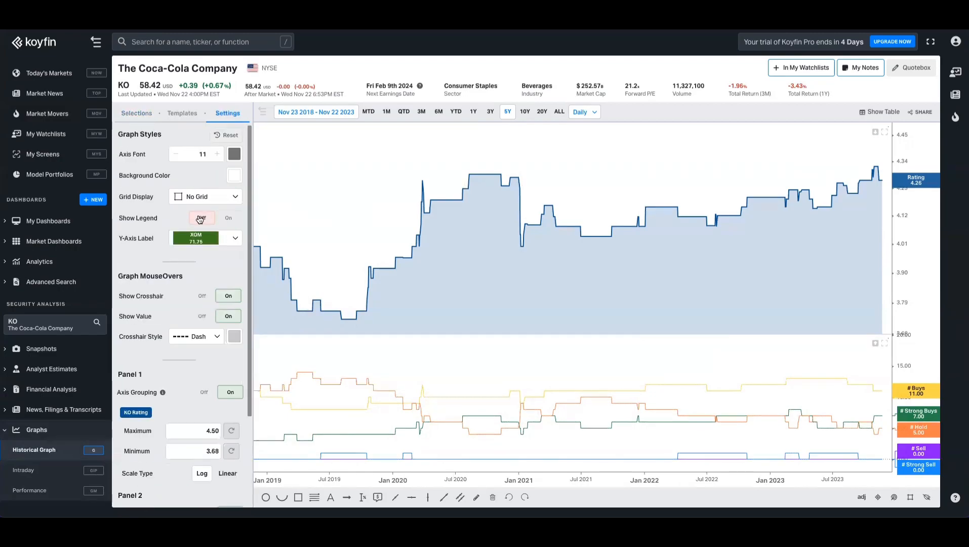
click(136, 114)
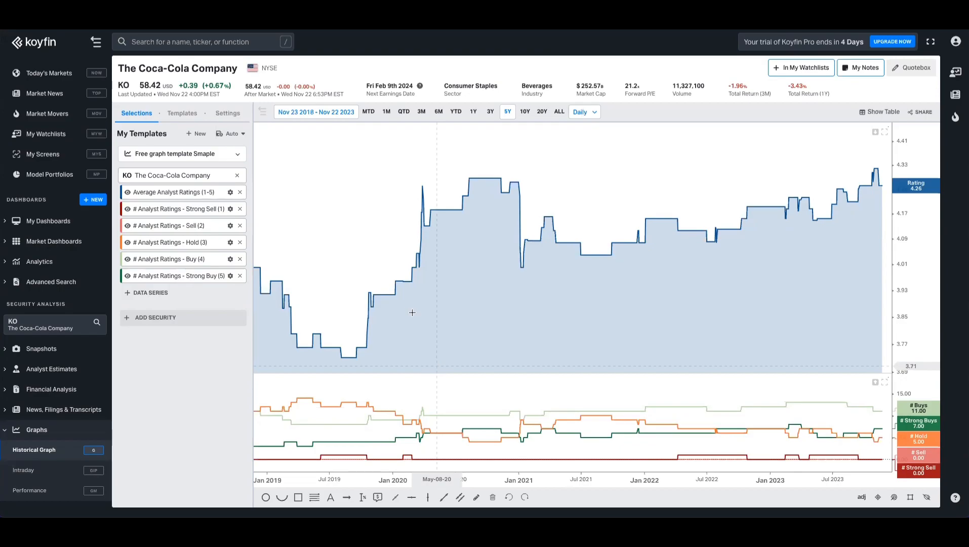
Step: Save the graph as new template 'Analayst Ratings' and view the saved templates list
click(230, 137)
click(235, 173)
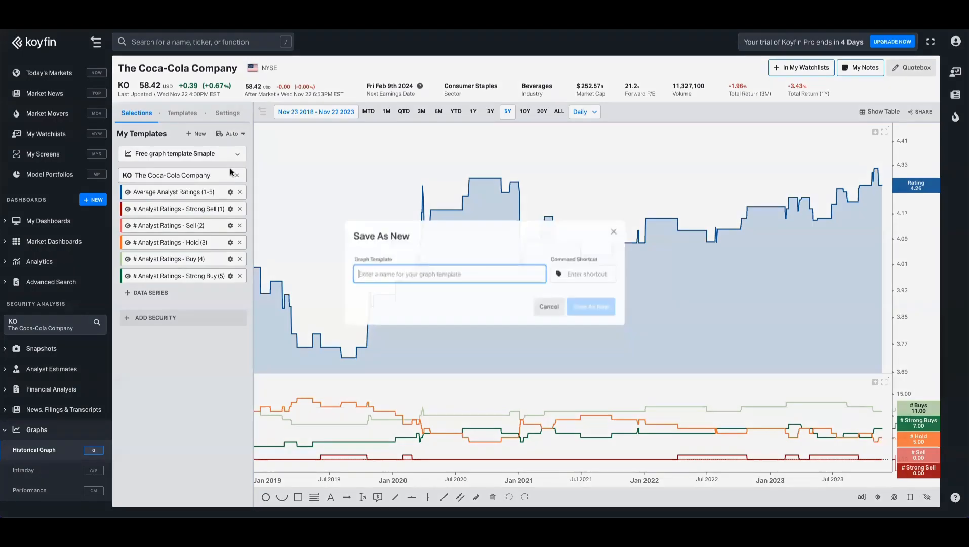
text(Analayst Ratin)
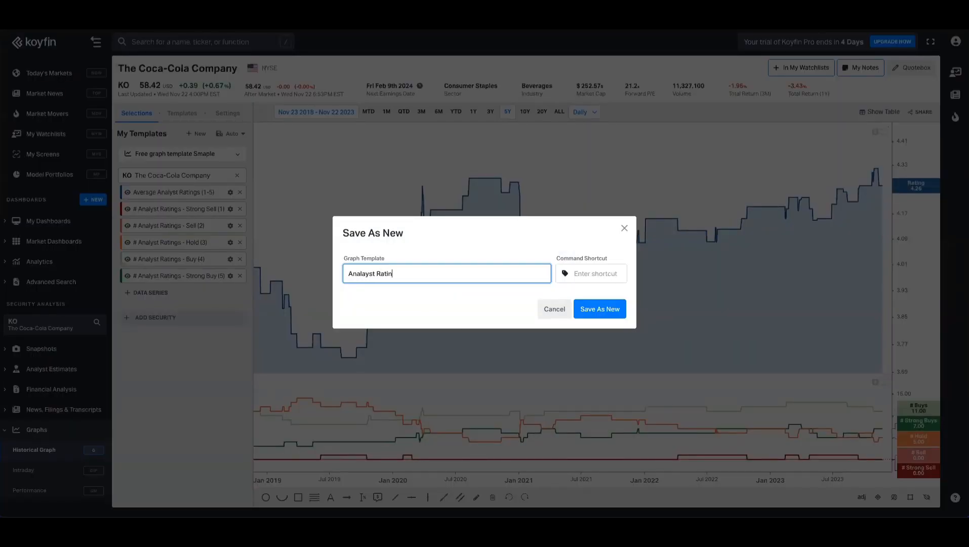
text(gs)
key(Return)
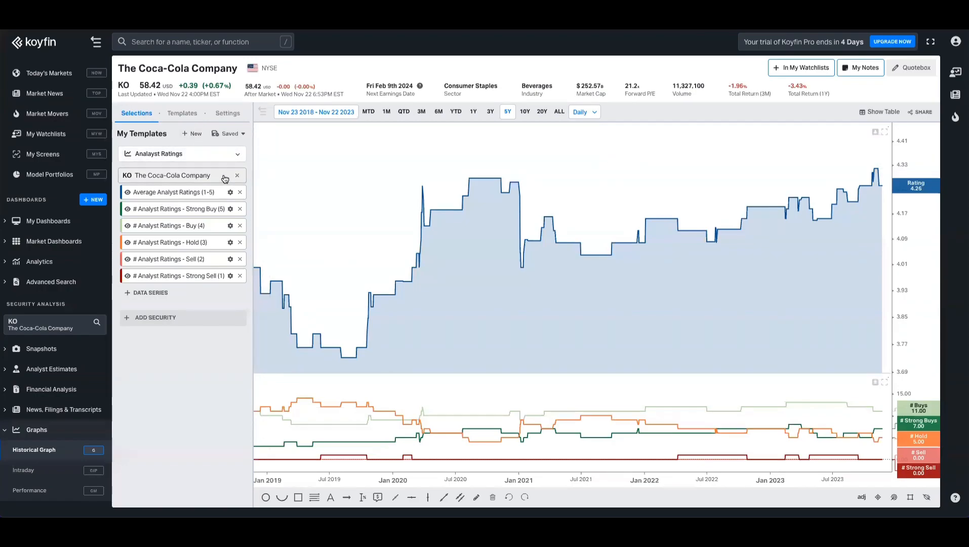
click(200, 160)
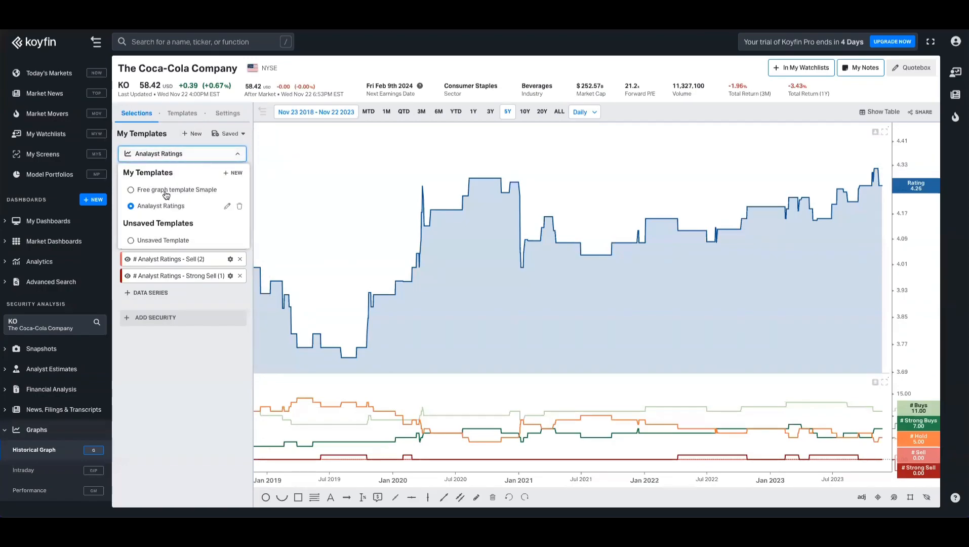
click(184, 113)
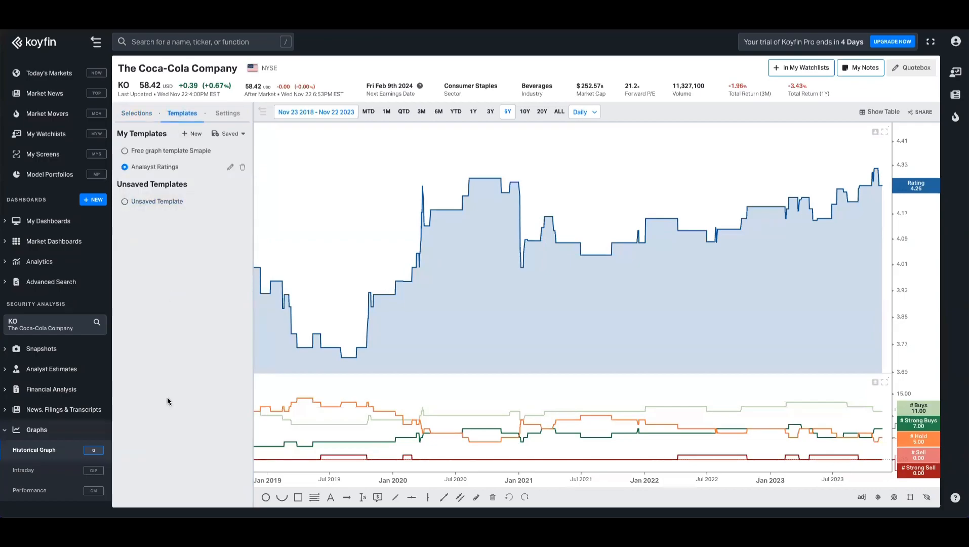
Step: Open Coca-Cola's Earnings History snapshot and launch its Sales Actual vs Estimate chart as a graph
click(134, 113)
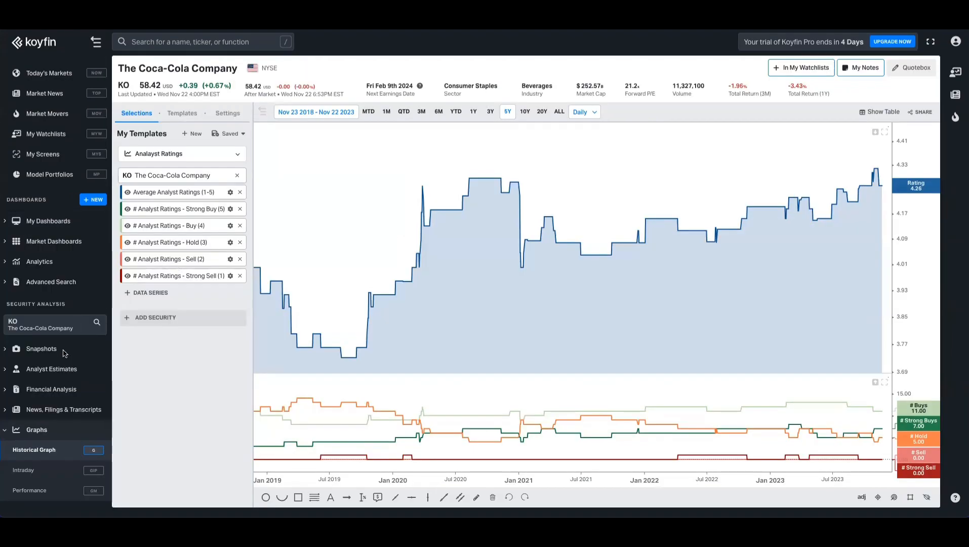
click(42, 349)
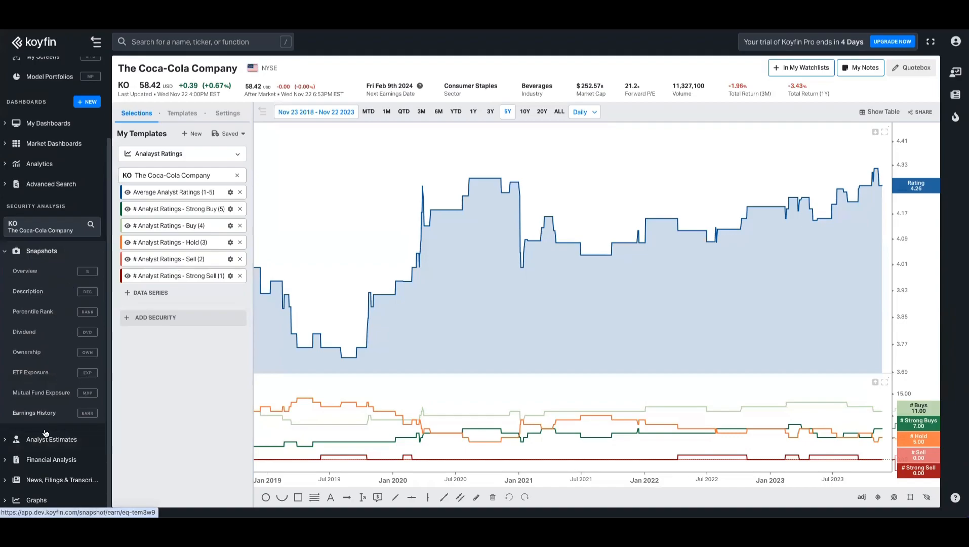
click(47, 413)
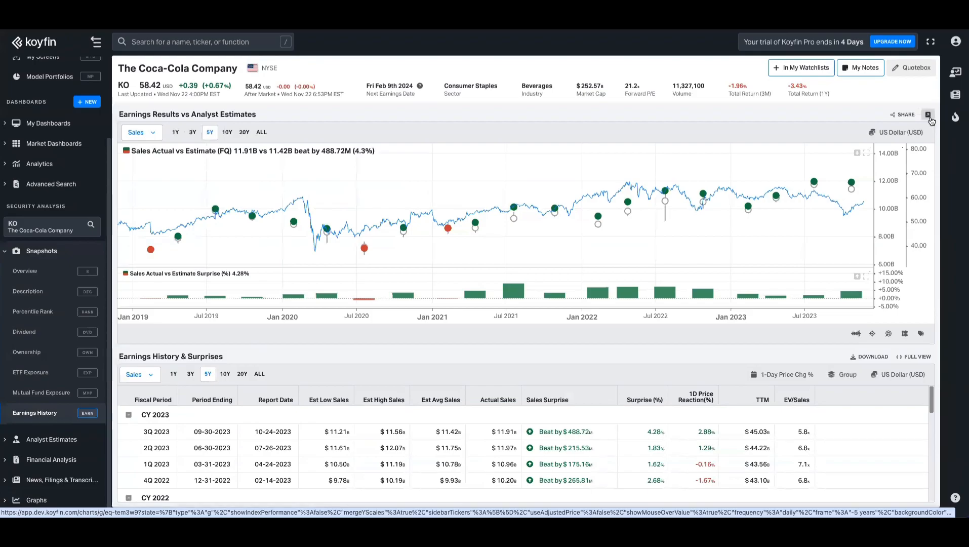
click(928, 115)
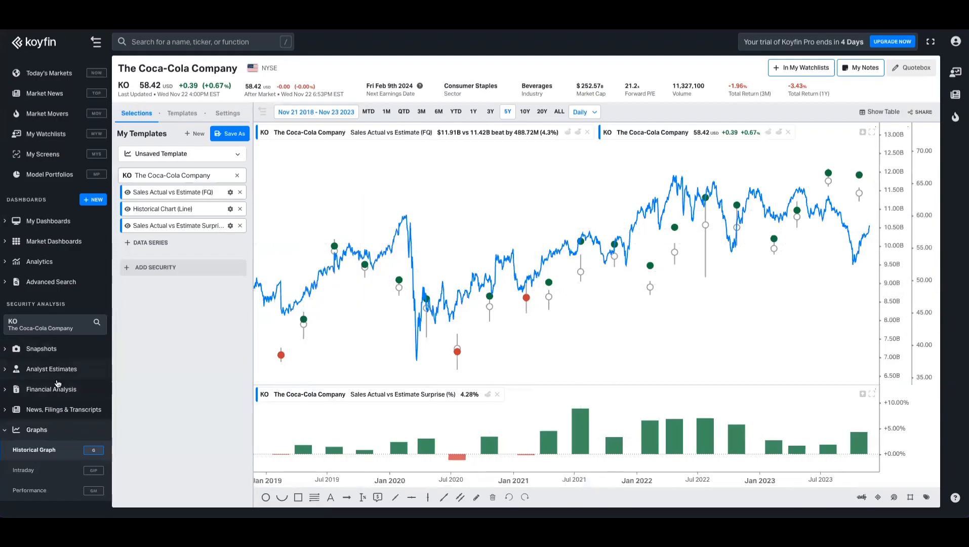
Step: Open Coca-Cola's 3Y price target chart as a graph and save it as template 'Price Targets'
click(88, 375)
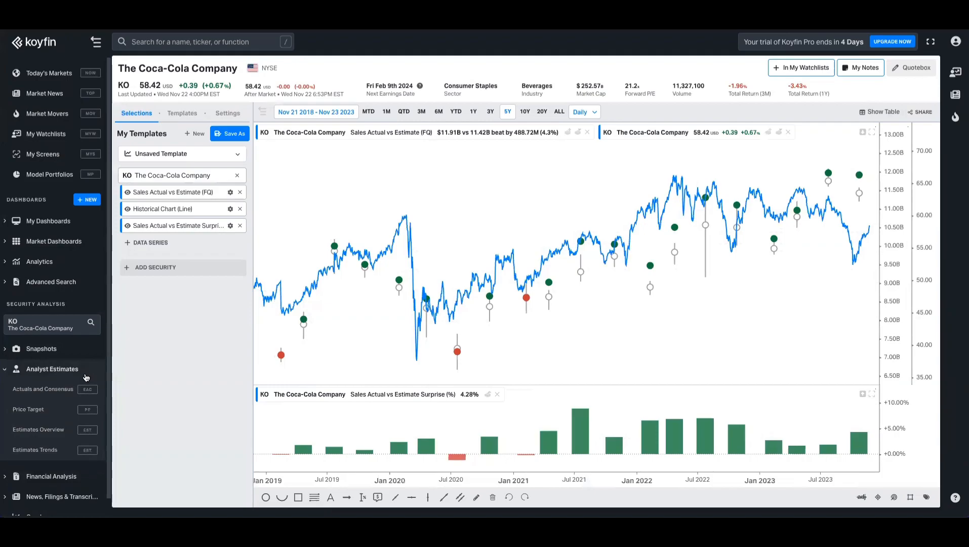
click(41, 411)
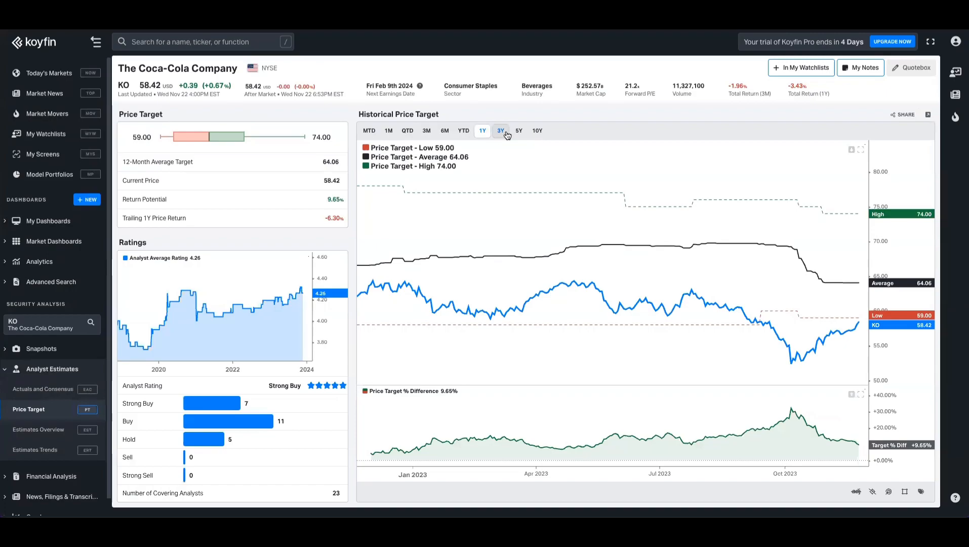
click(506, 134)
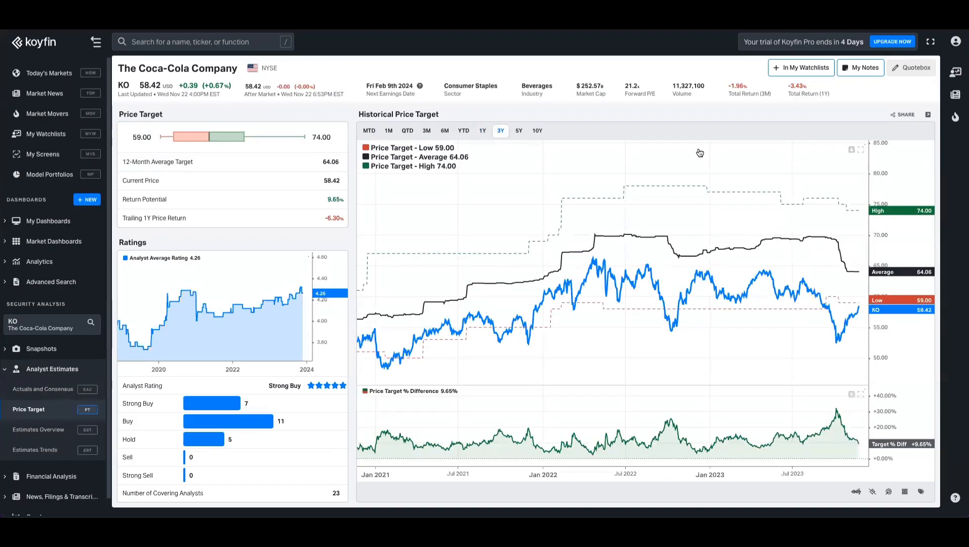
click(928, 116)
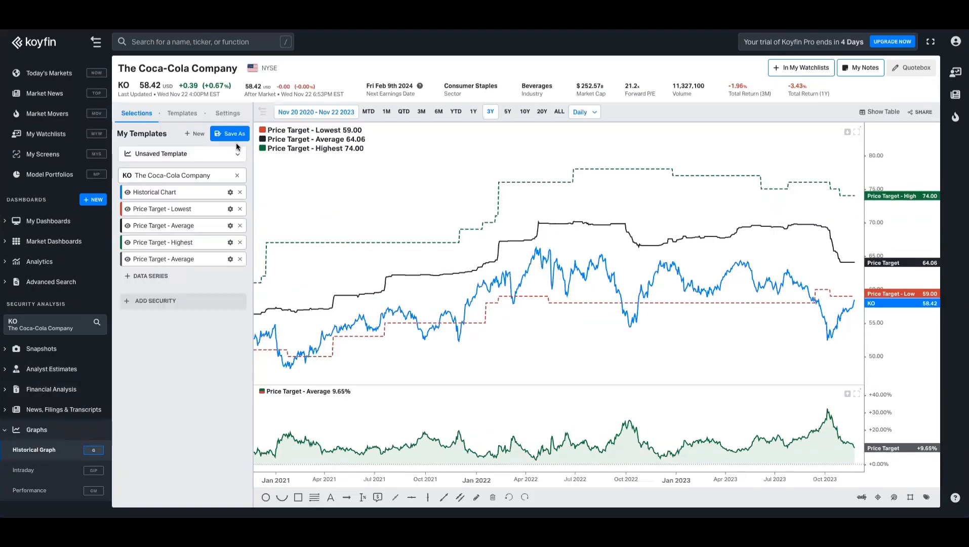
click(235, 140)
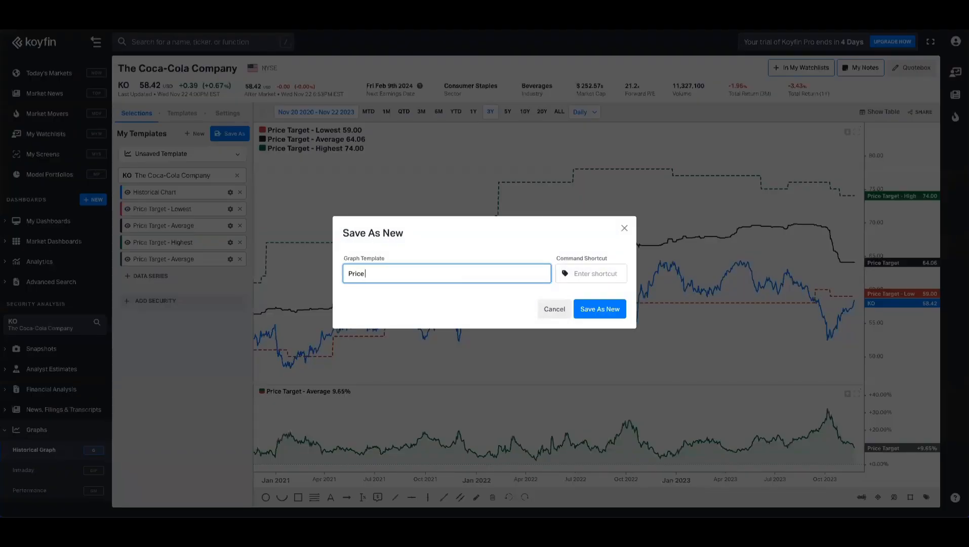
text(Targets)
key(Return)
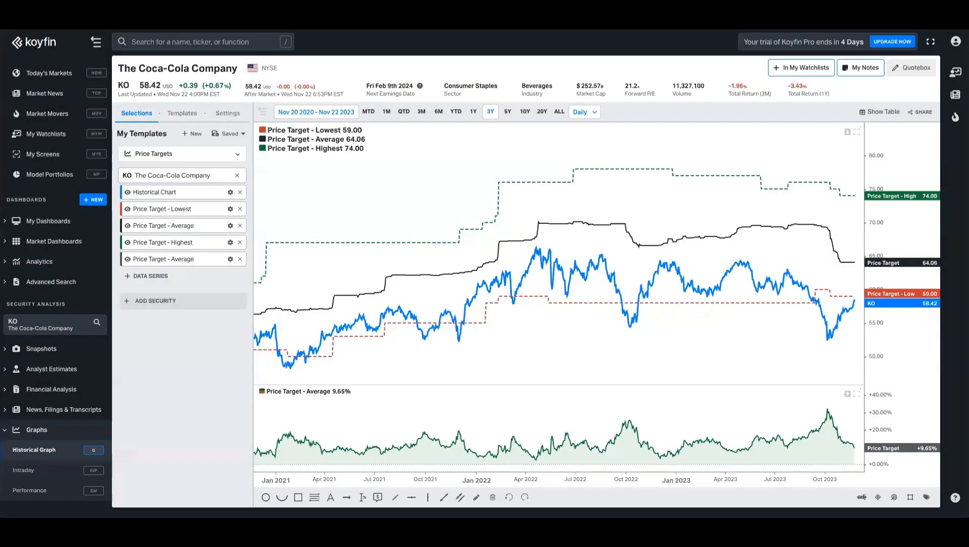
Step: Delete the Sample Dashboard permanently
click(49, 223)
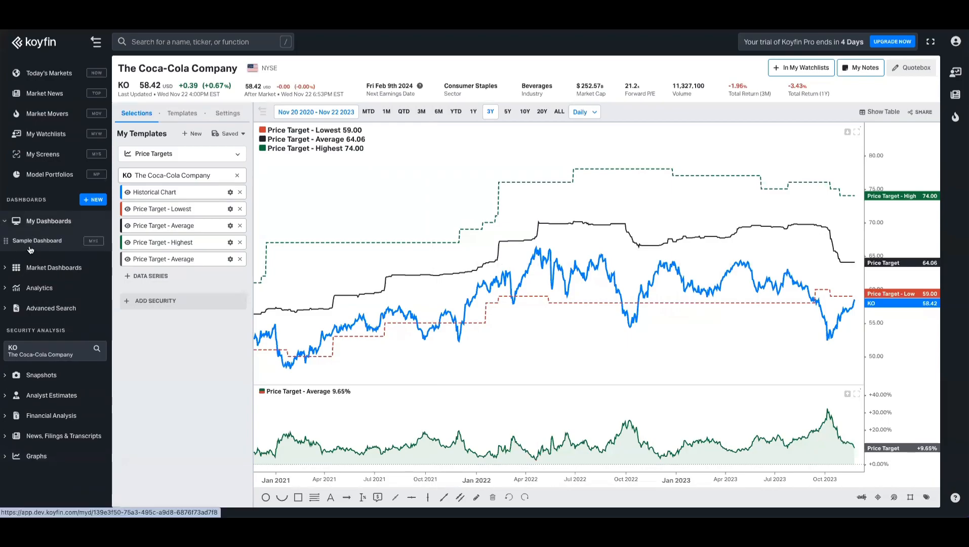
click(30, 246)
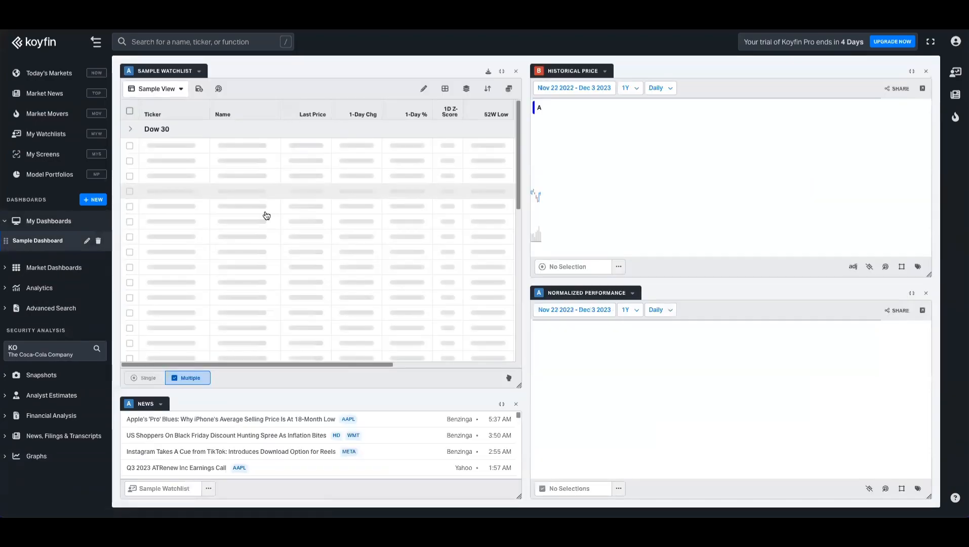
click(98, 242)
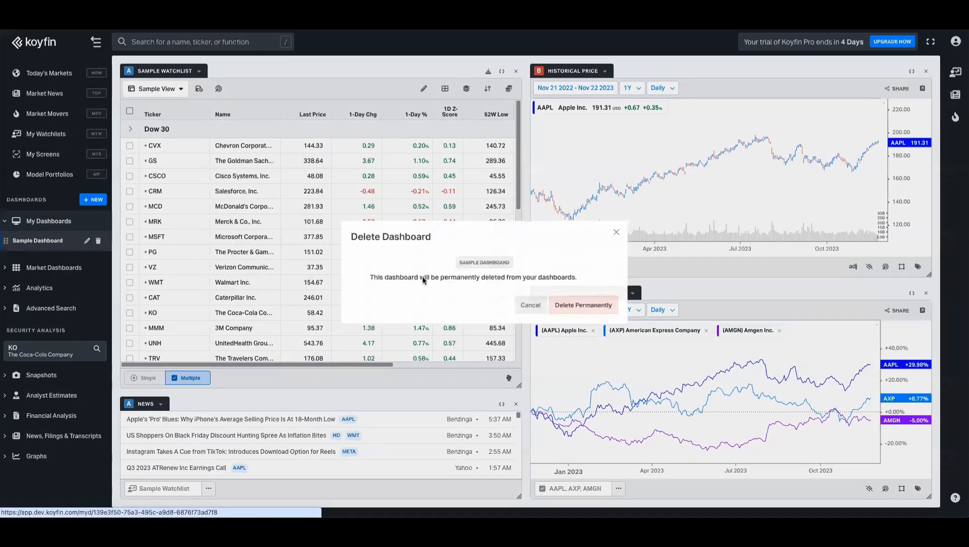
click(583, 307)
Step: Create a new dashboard named 'Ratings and Price Targets'
click(93, 201)
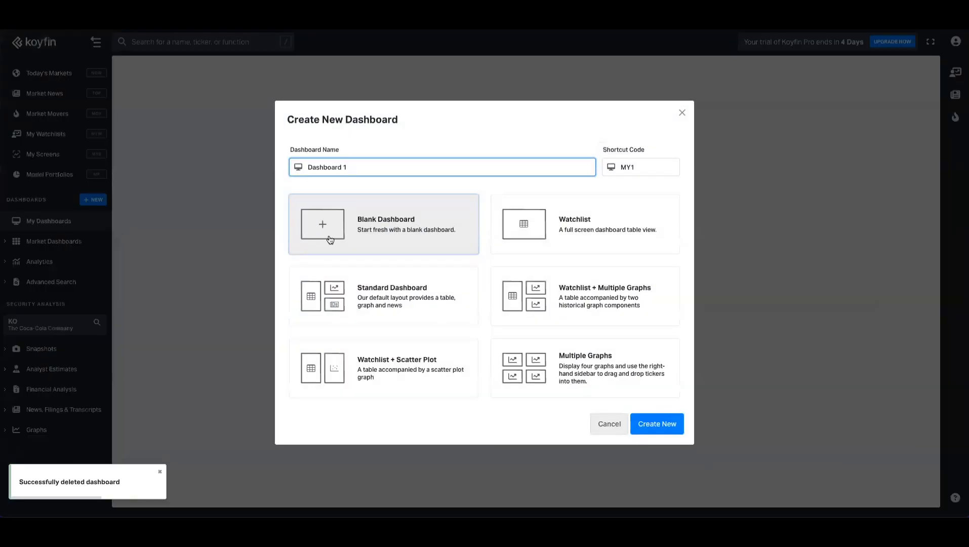
key(ctrl+a)
text(Ratings a)
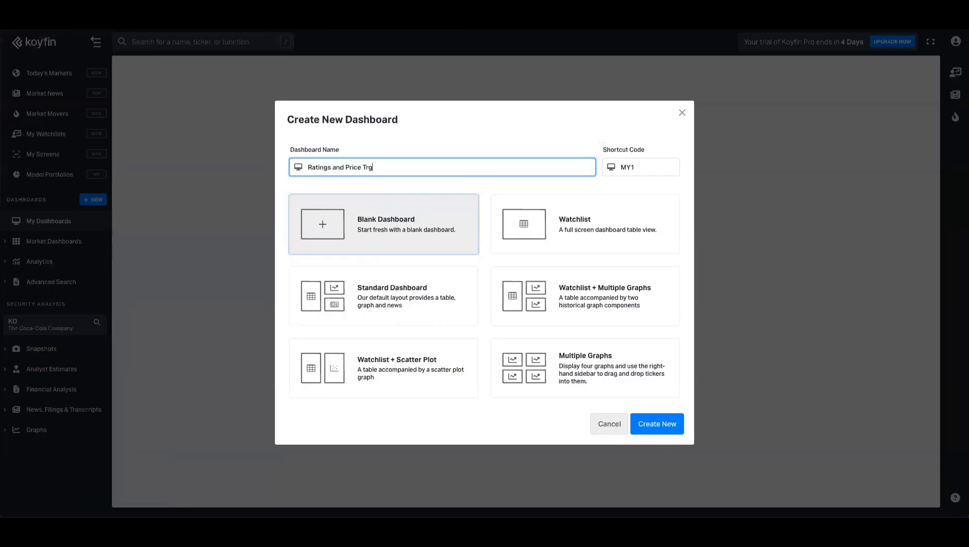
text(nd Price Targets)
key(Return)
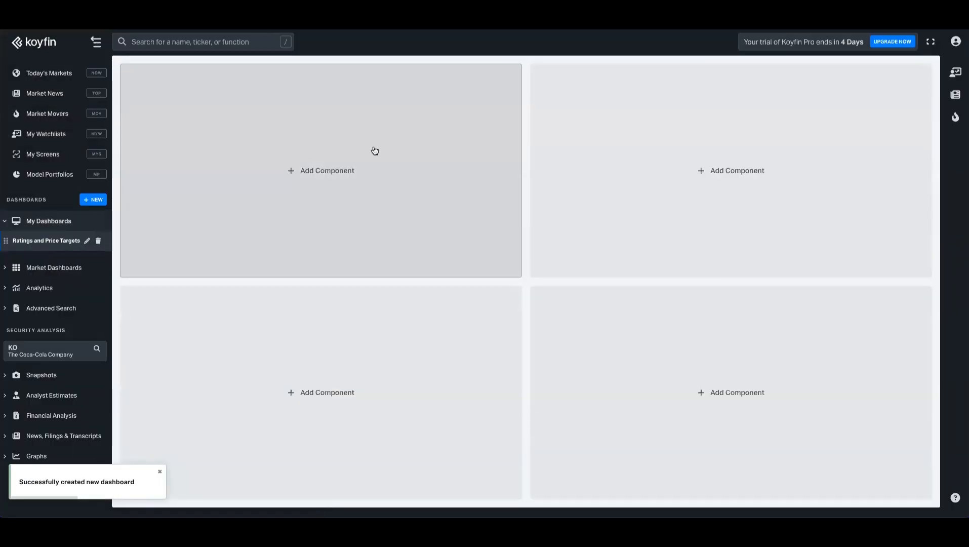
Step: Add a watchlist table showing the Test Watchlist and enlarge it
click(340, 176)
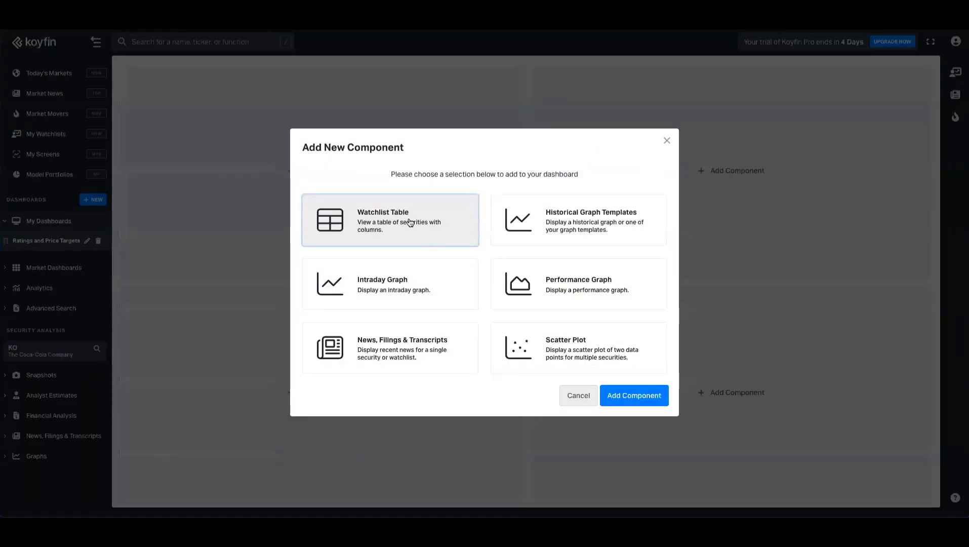
click(637, 400)
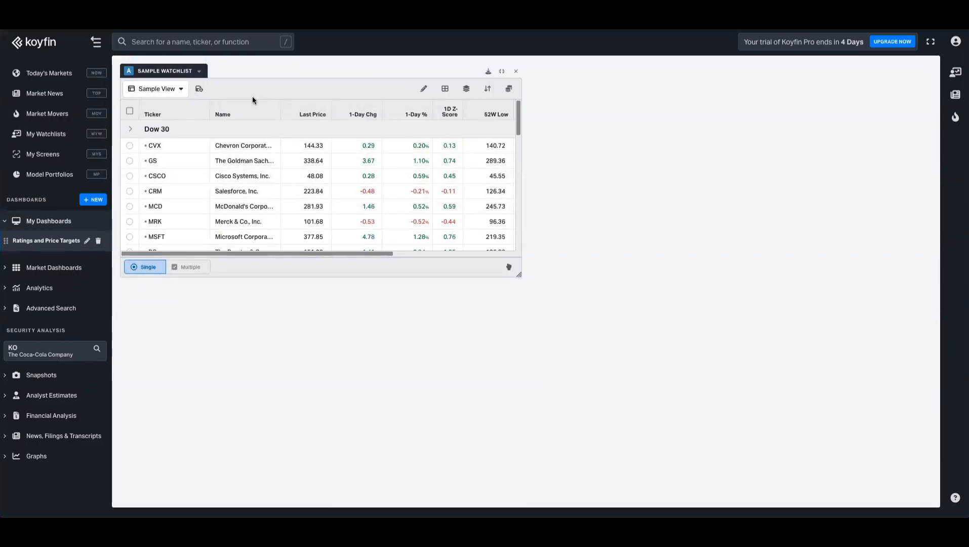
click(199, 73)
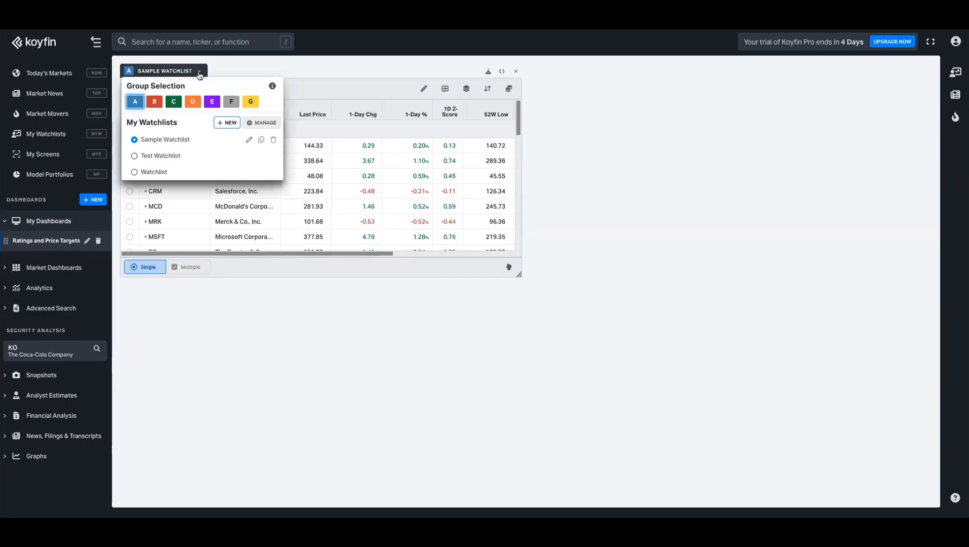
click(158, 161)
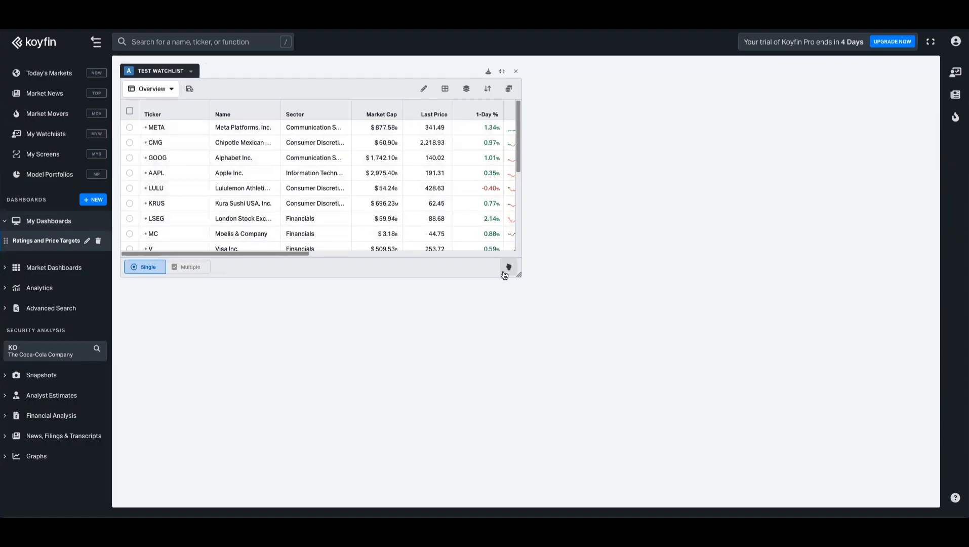
drag(517, 275, 813, 477)
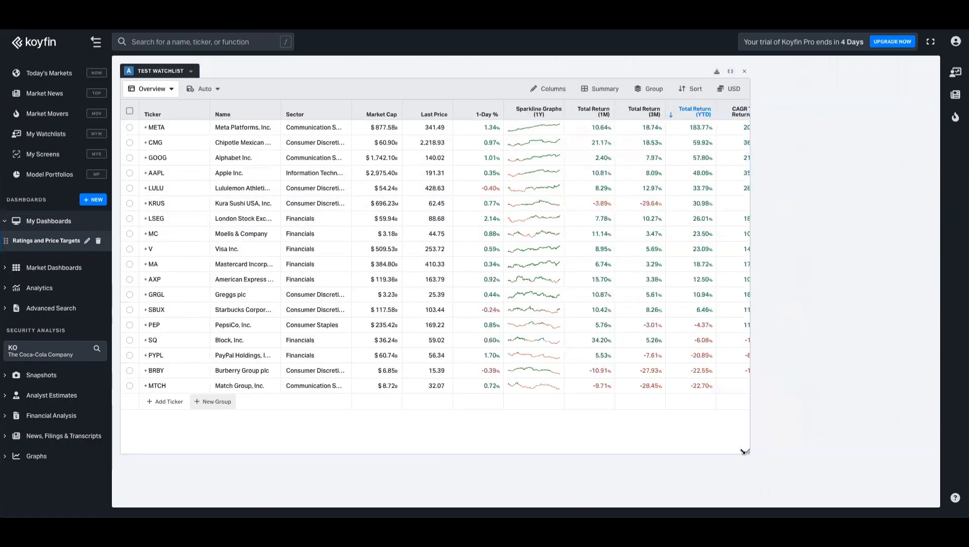
Step: Switch the table to the Analyst Ratings view and narrow it to the left side
click(175, 93)
click(154, 143)
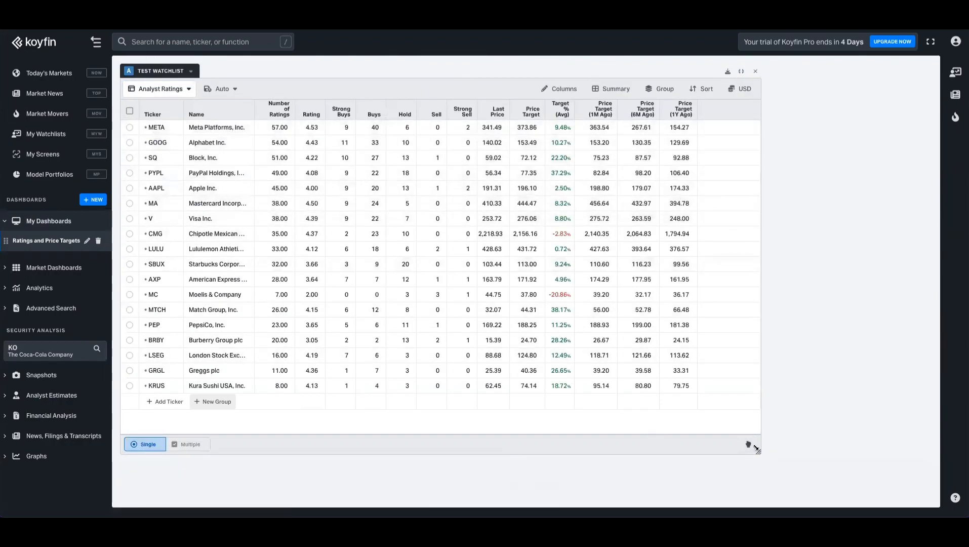
drag(758, 451, 307, 491)
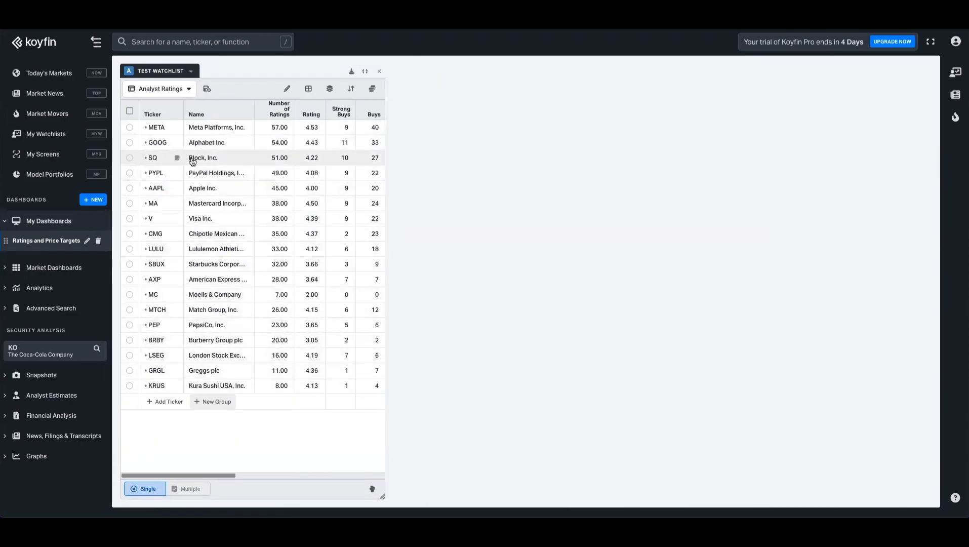
Step: Add a narrowed historical price graph and chart GOOG by selecting its watchlist row
mouse_move(599, 166)
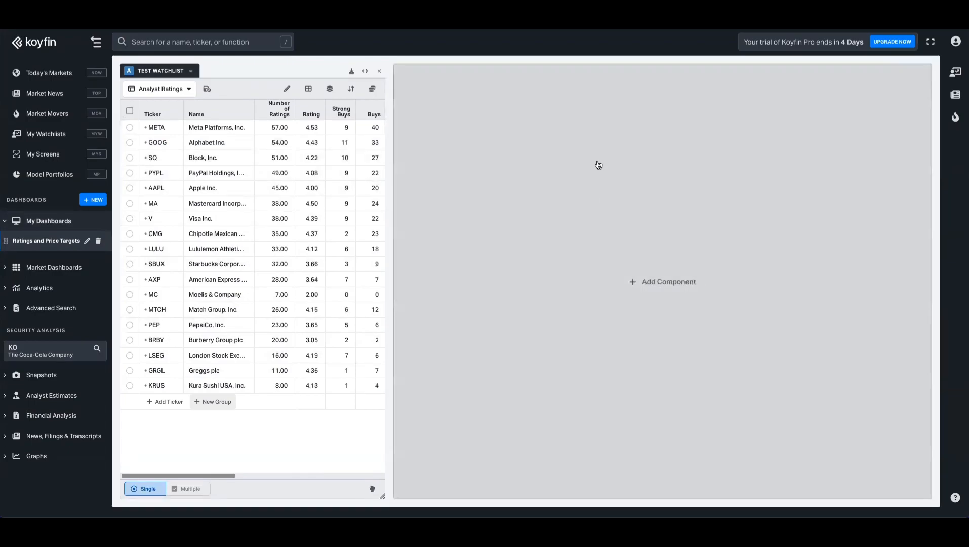
click(587, 191)
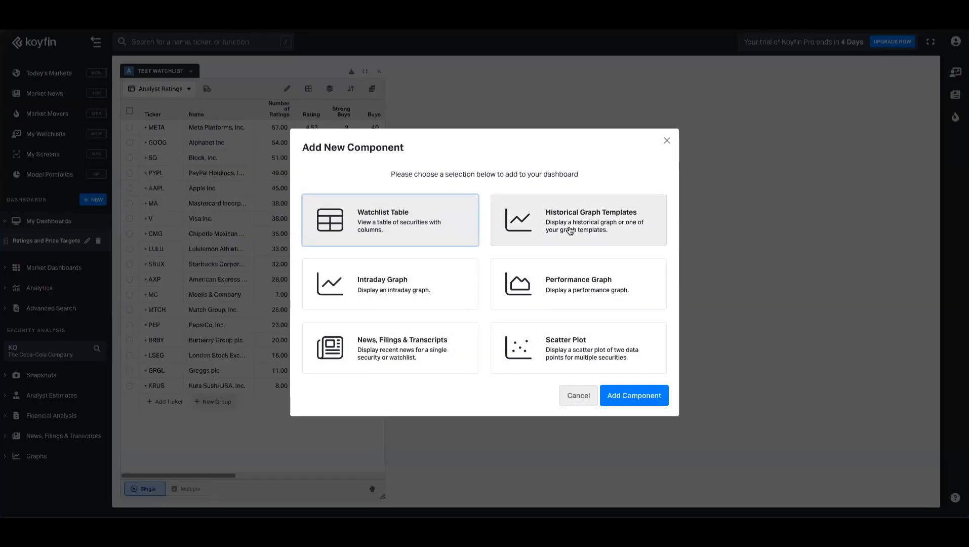
click(586, 231)
click(633, 396)
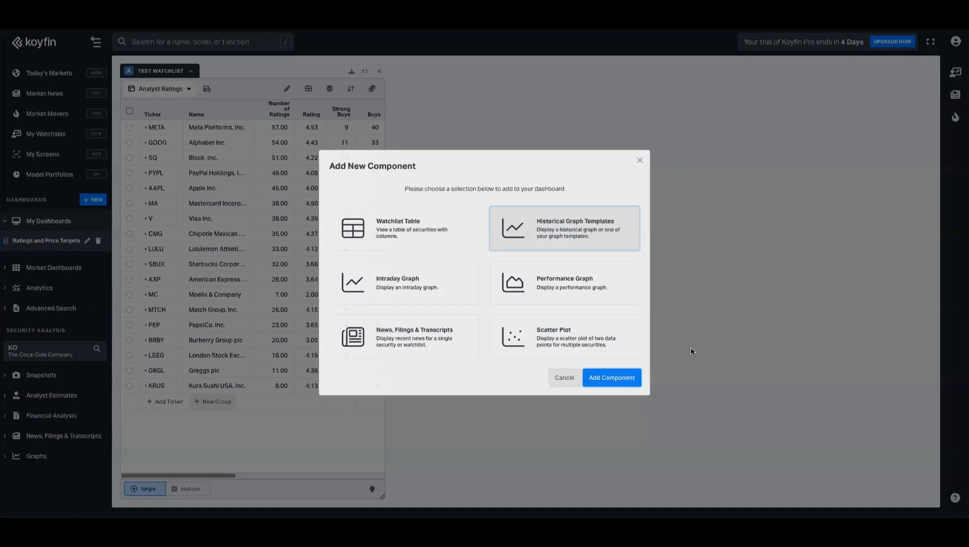
drag(931, 252, 600, 263)
click(130, 143)
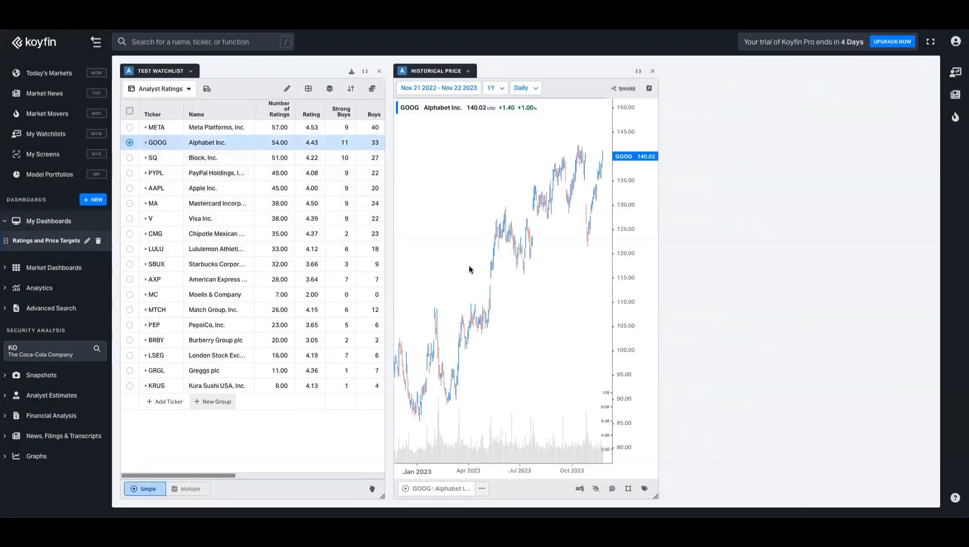
Step: Add a second historical price graph in the remaining space
click(791, 268)
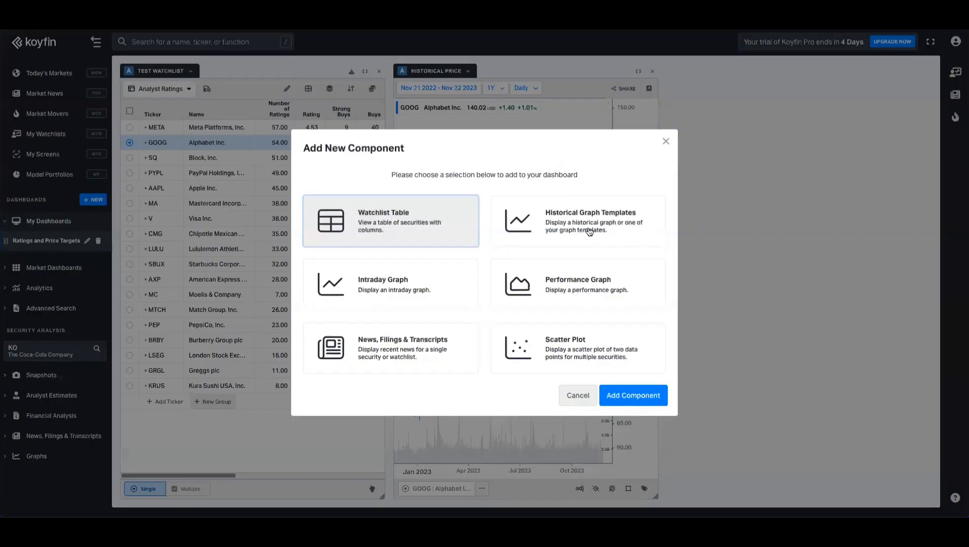
click(589, 232)
click(635, 396)
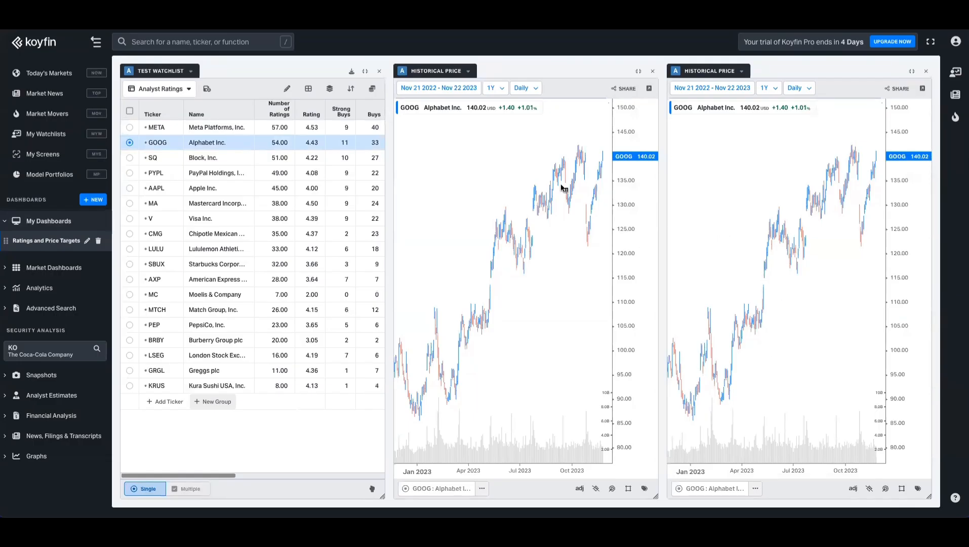
Step: Apply the Price Targets template to the middle graph and Analyast Ratings to the right
click(469, 72)
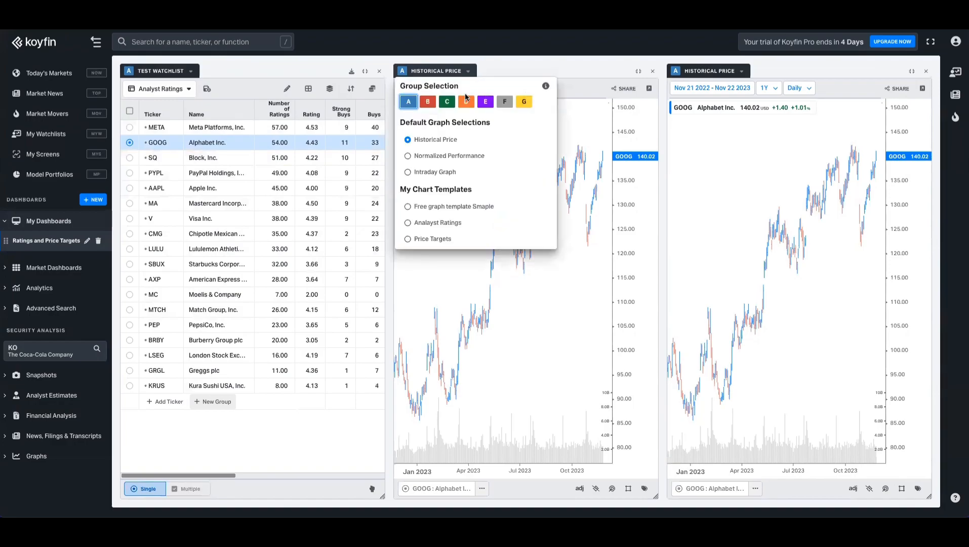
click(443, 156)
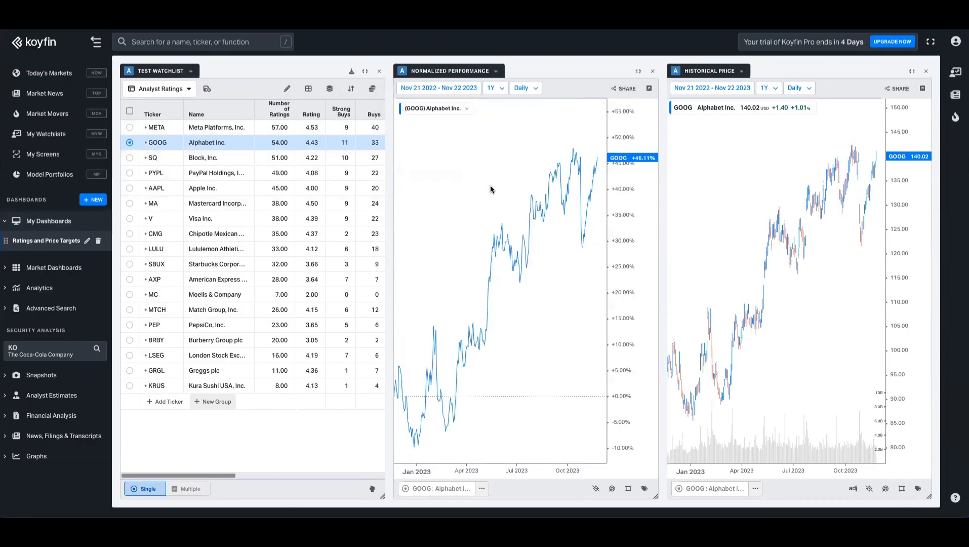
click(494, 71)
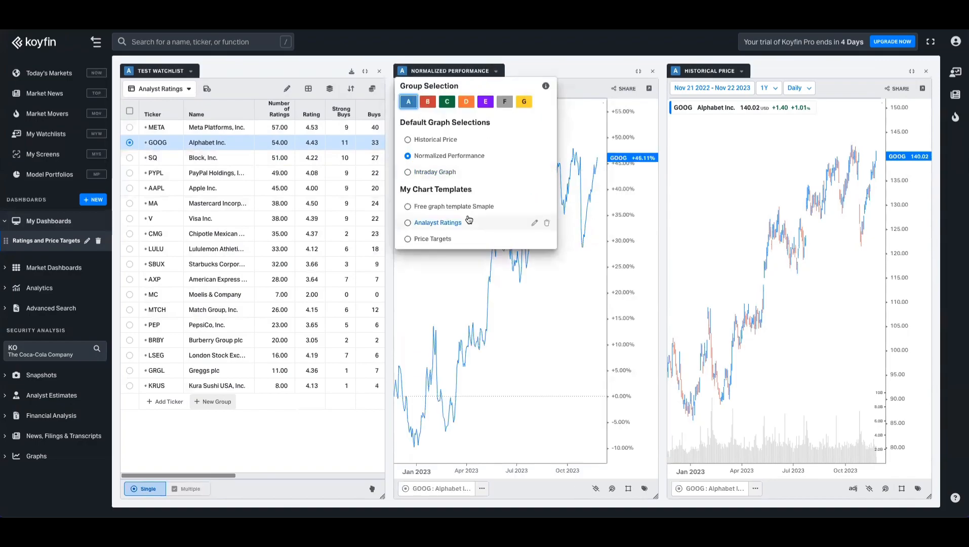
click(433, 239)
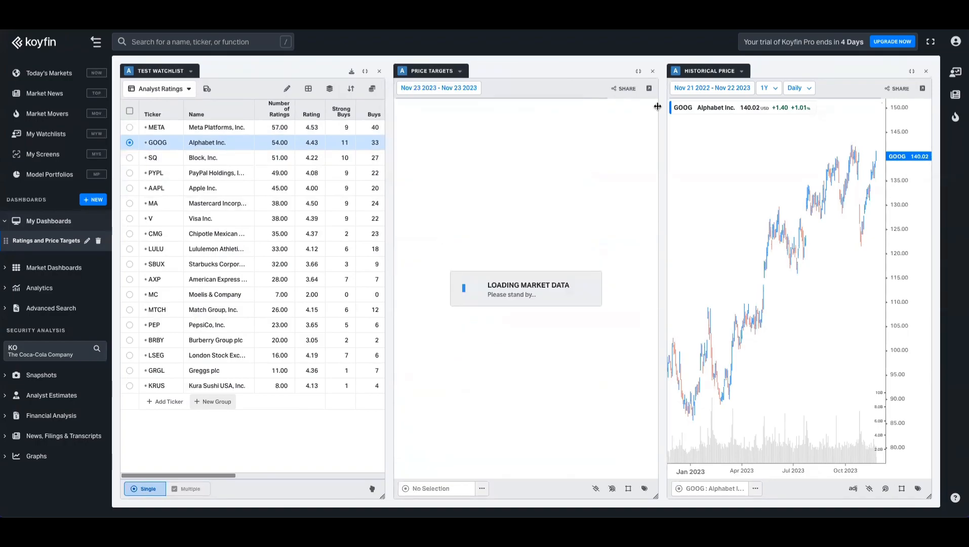
click(742, 71)
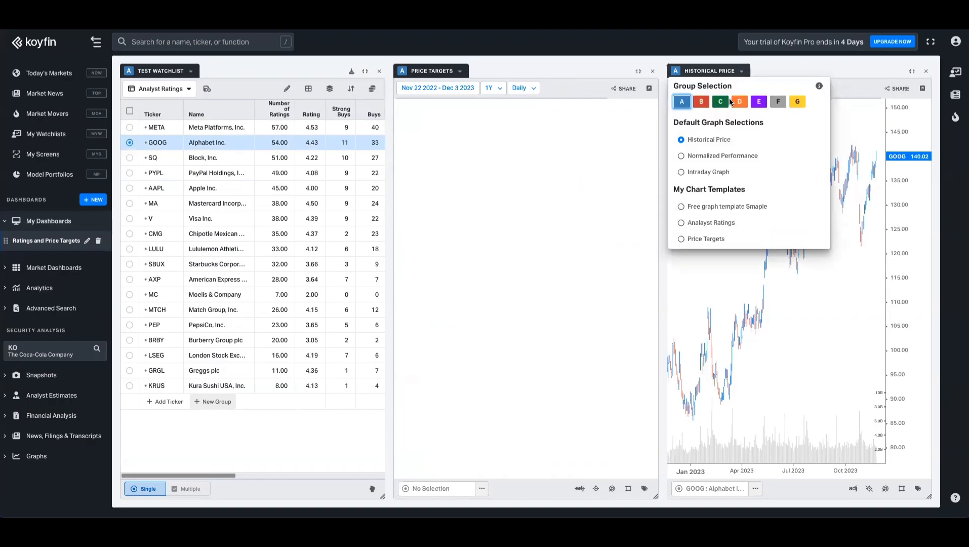
click(709, 223)
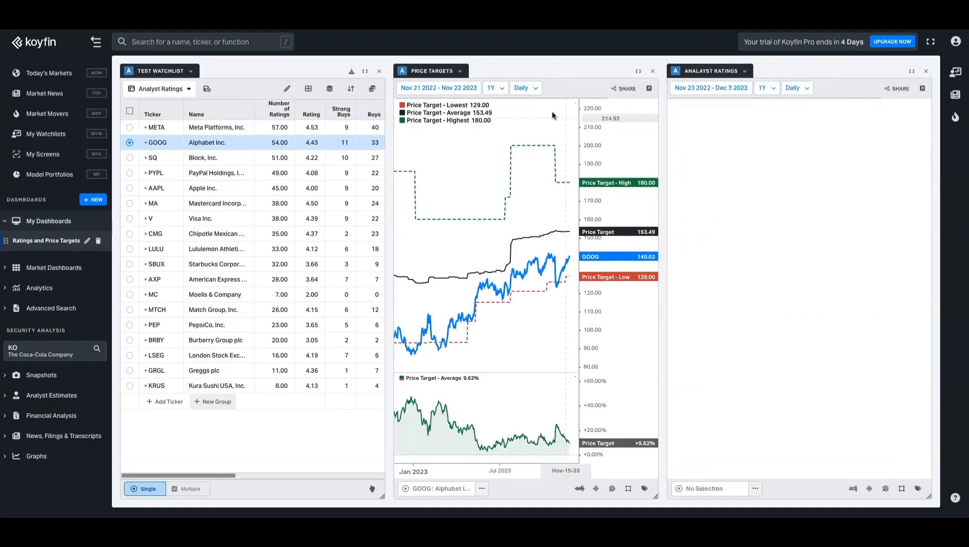
Step: Set the middle graph to 3Y and start the right graph's range in June 2022
click(493, 88)
click(491, 217)
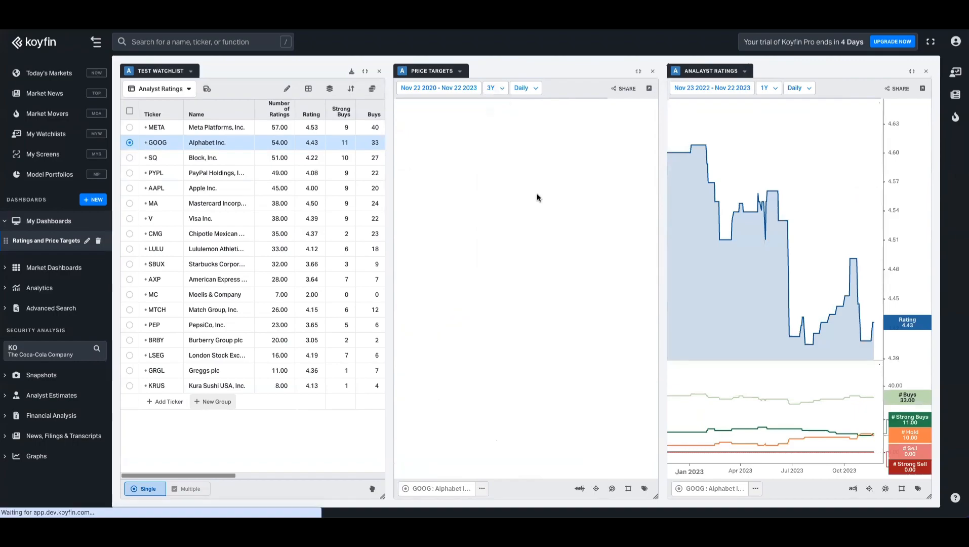
click(767, 88)
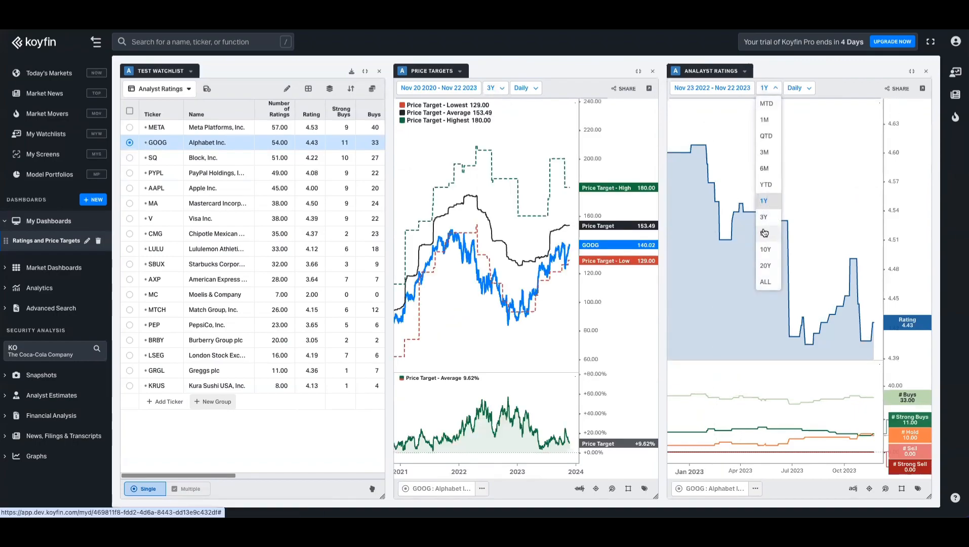
click(765, 232)
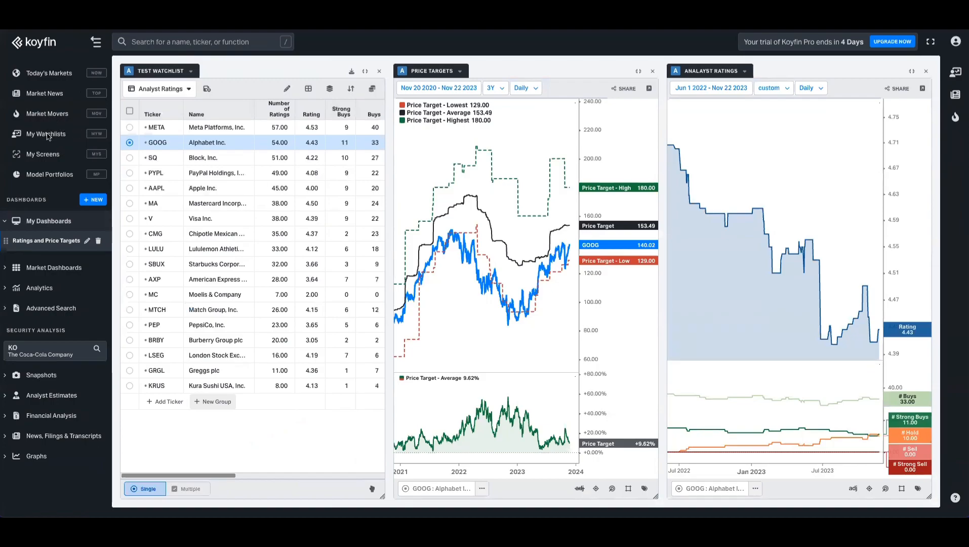
Step: Start a new ETF screen from My Screens, keeping the US trading country
click(63, 136)
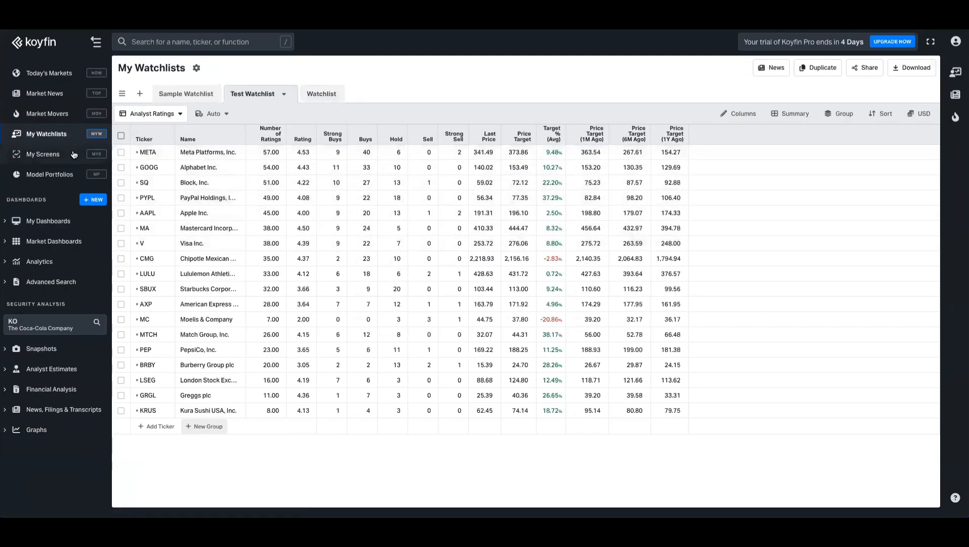
click(38, 154)
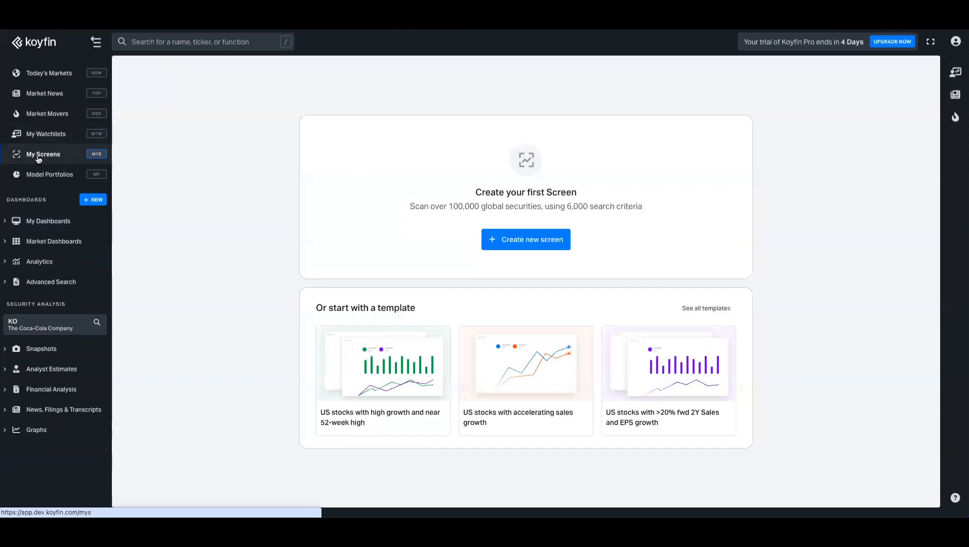
click(523, 242)
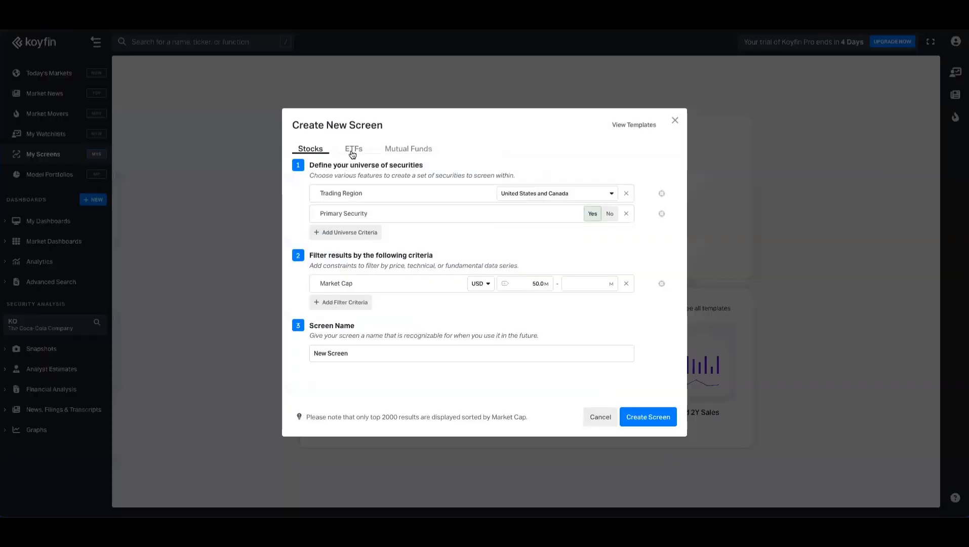
click(353, 148)
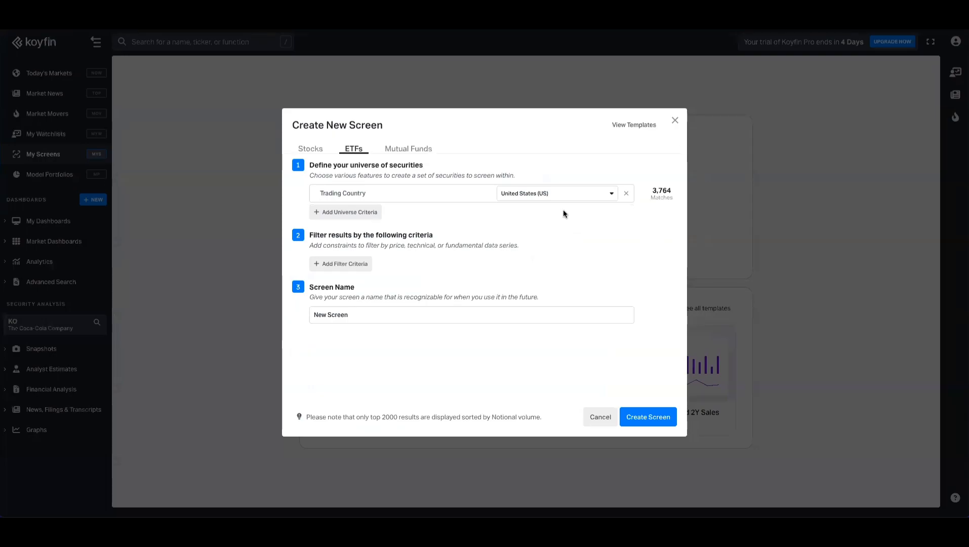
click(567, 195)
click(650, 228)
Step: Add an AUM filter with a minimum of 500M
click(357, 270)
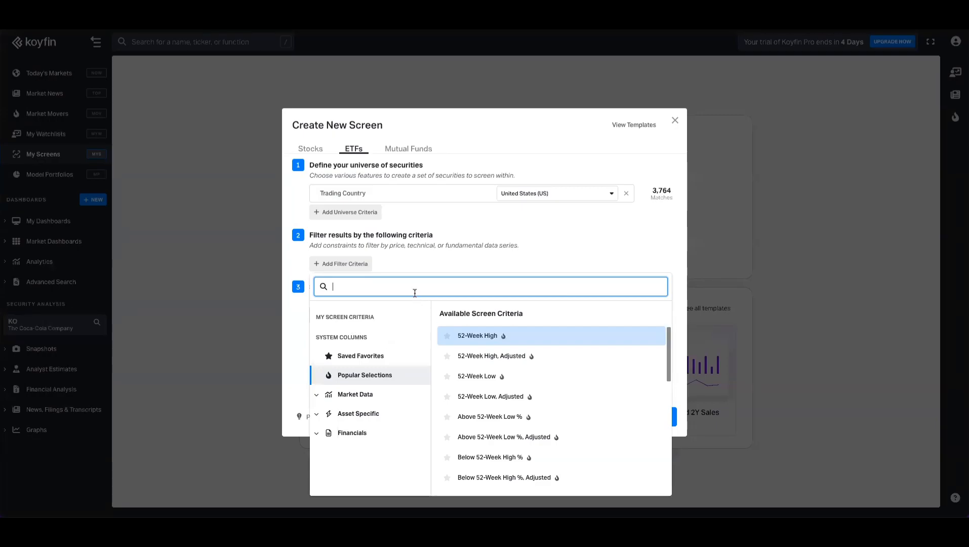
text(aum)
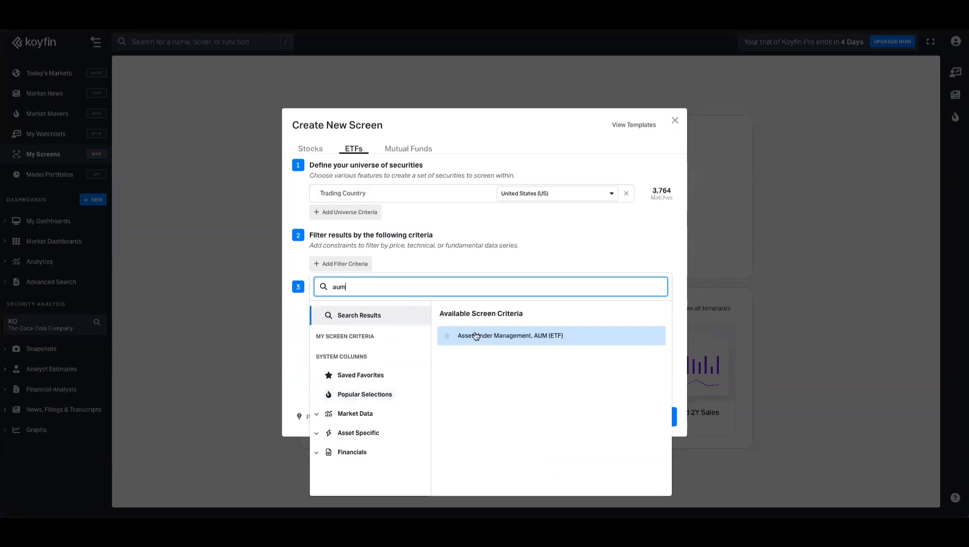
click(466, 333)
click(533, 264)
text(500)
click(562, 307)
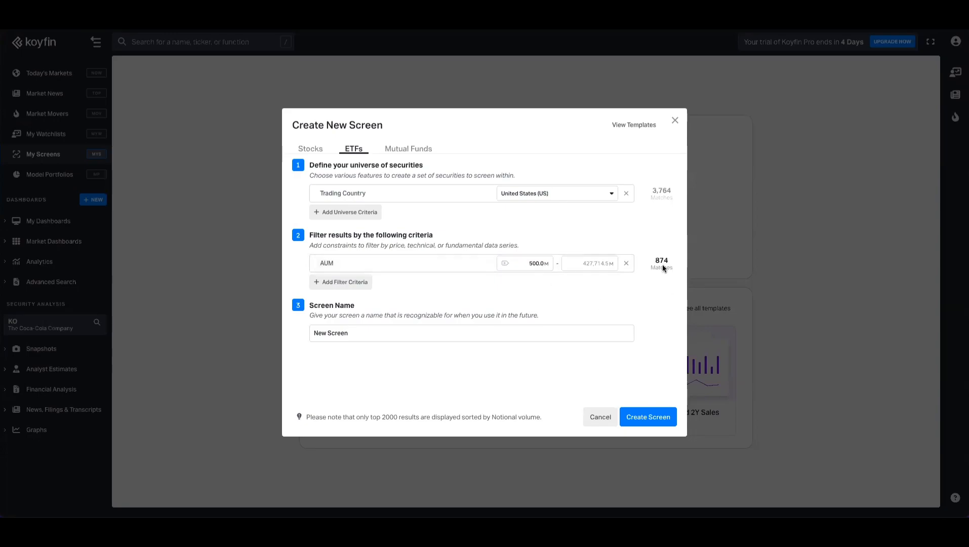
Step: Name the screen 'ETF' and create it
click(413, 331)
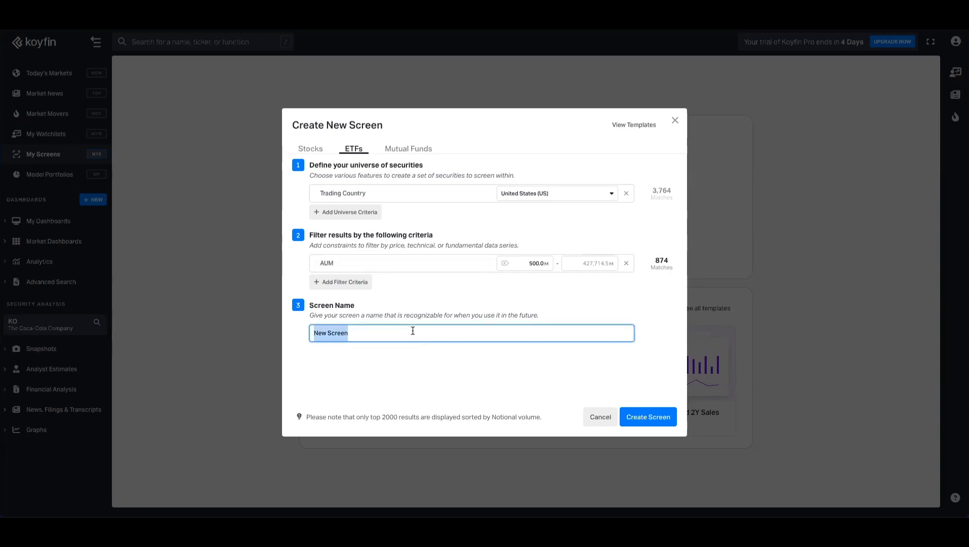
text(ETF)
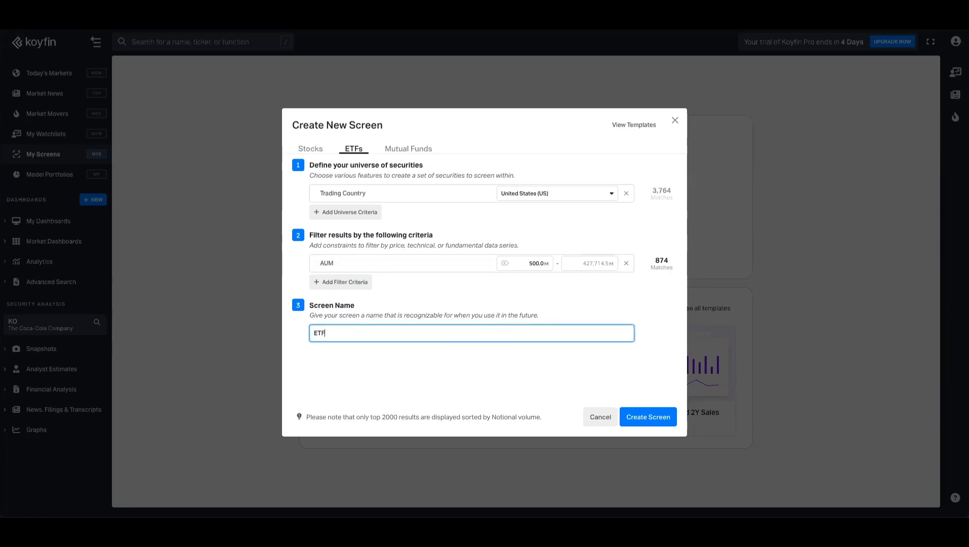
click(635, 418)
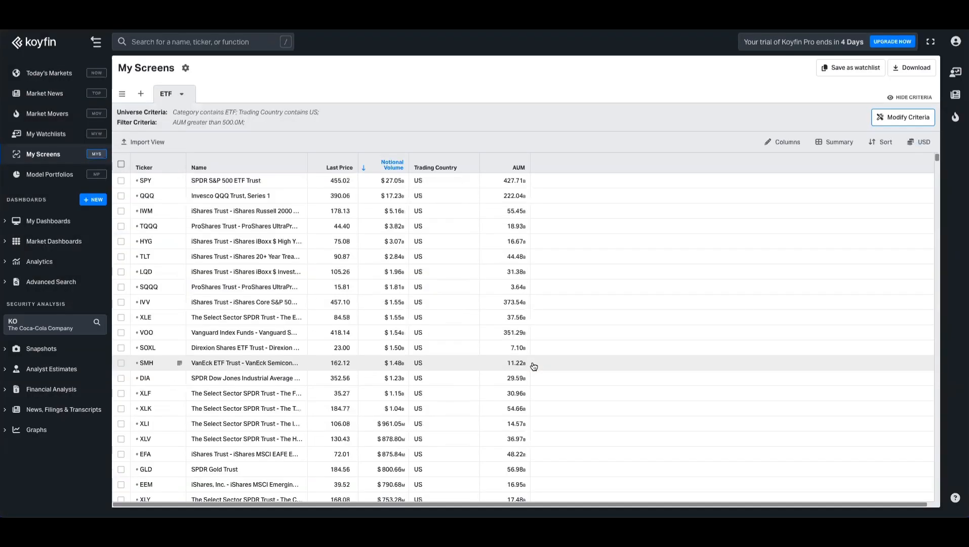
Step: Save the screen results as new watchlist 'ETF (Screen Results)' and open it
scroll(271, 291, down, 10)
scroll(271, 288, up, 10)
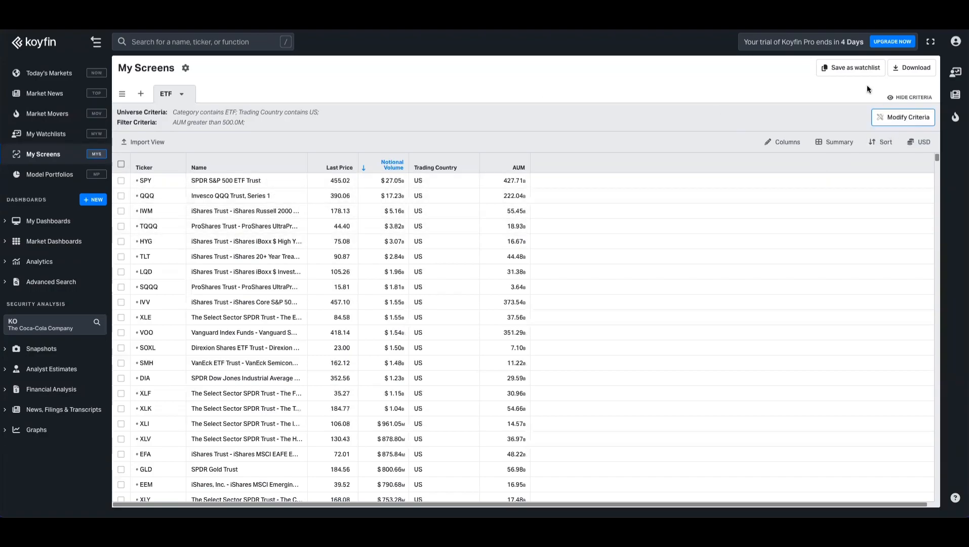
click(844, 71)
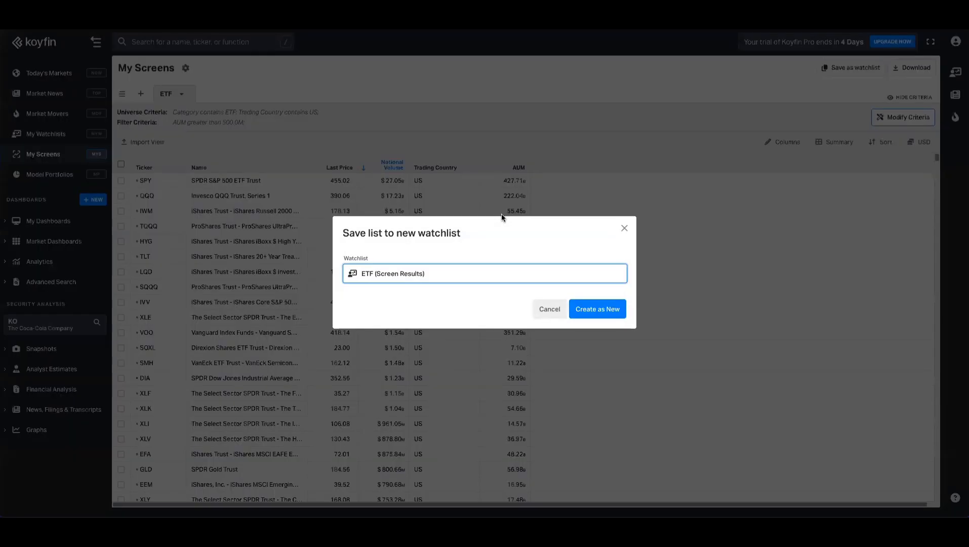
click(598, 309)
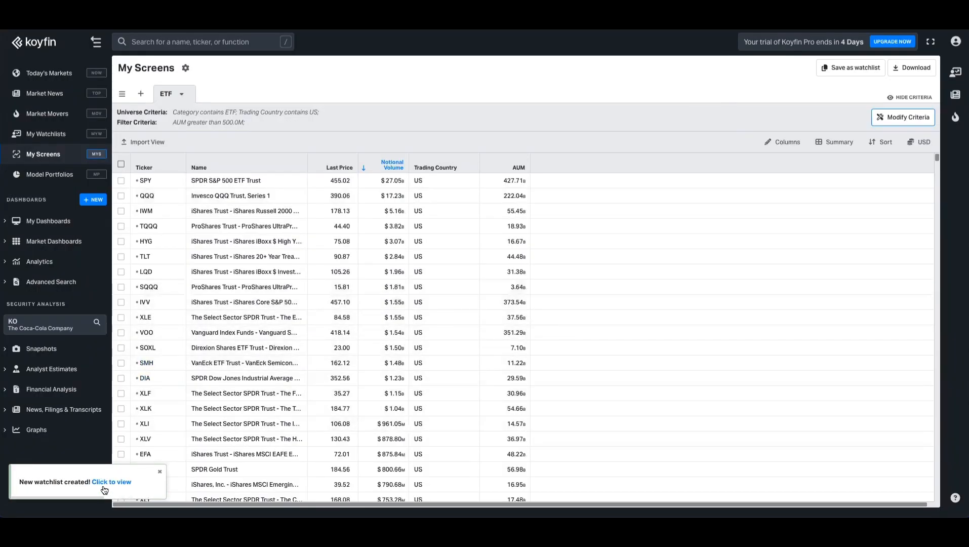
click(108, 484)
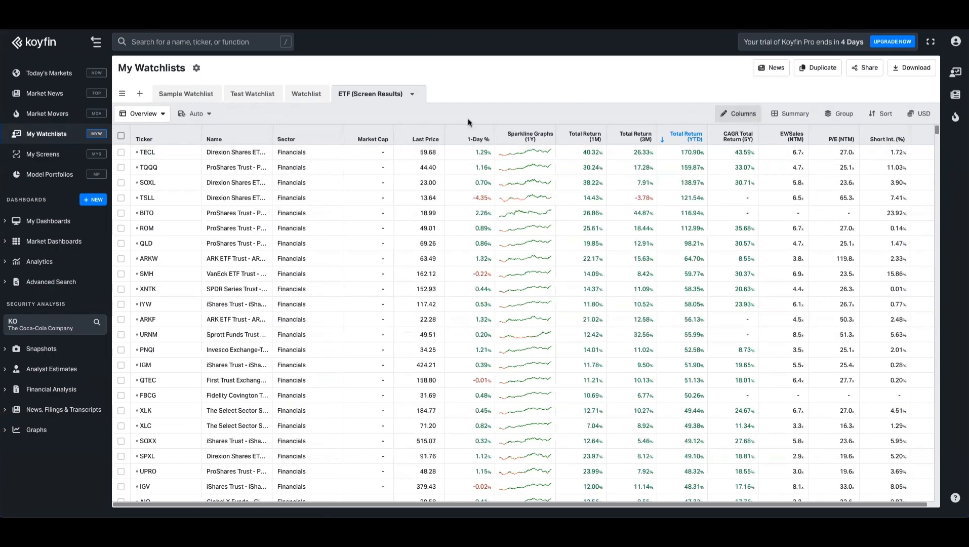
Step: Replace the return and valuation columns with ETF columns such as # of Holdings and Benchmark
click(735, 114)
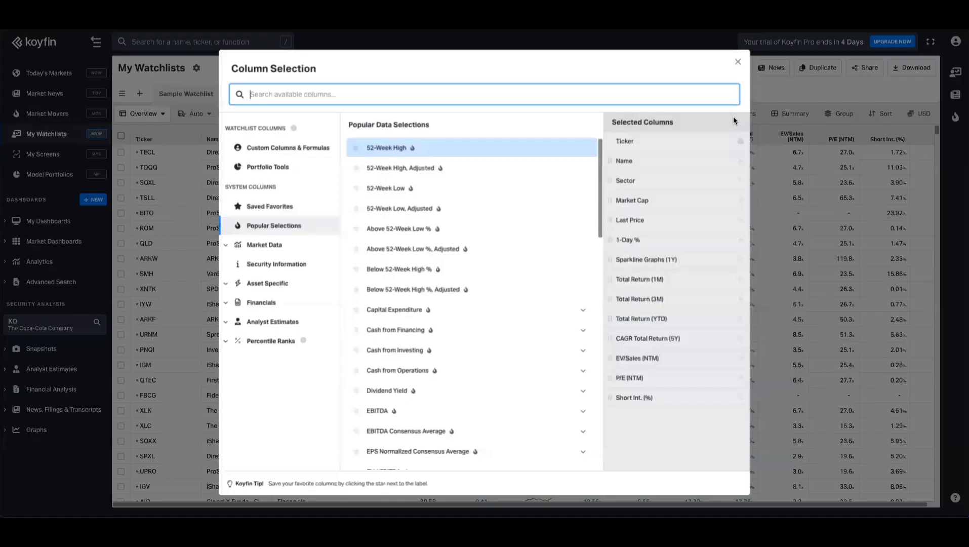
click(741, 260)
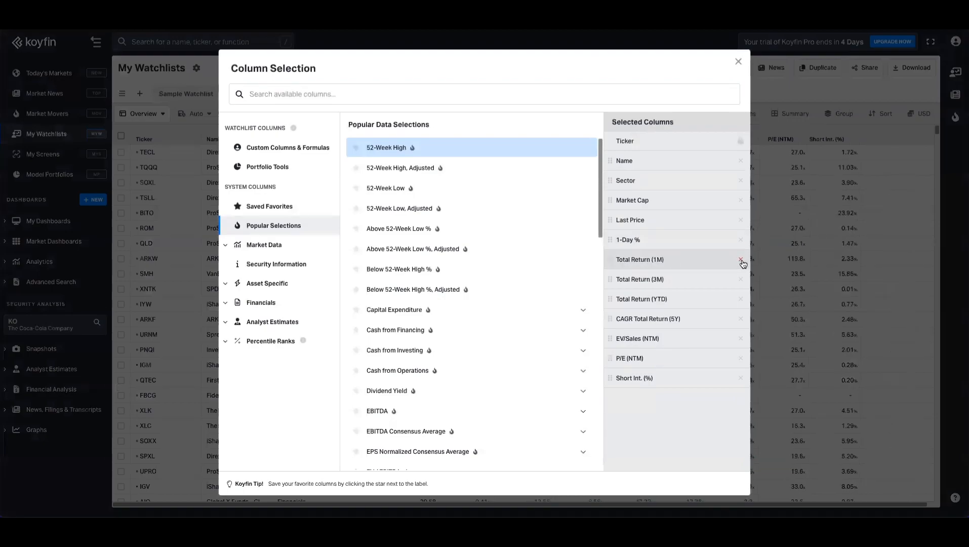
click(741, 260)
click(740, 260)
click(741, 260)
click(741, 260)
click(741, 260)
click(741, 259)
click(741, 260)
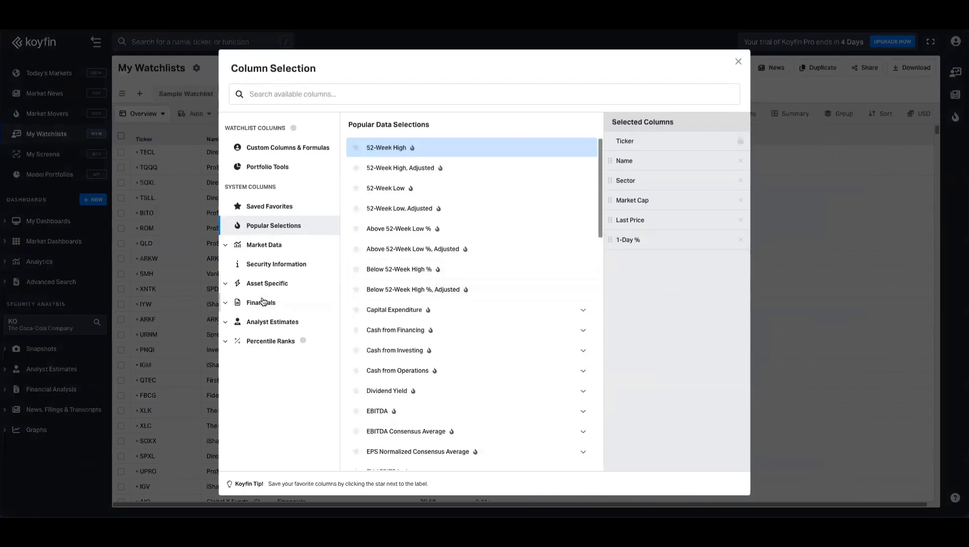
click(270, 284)
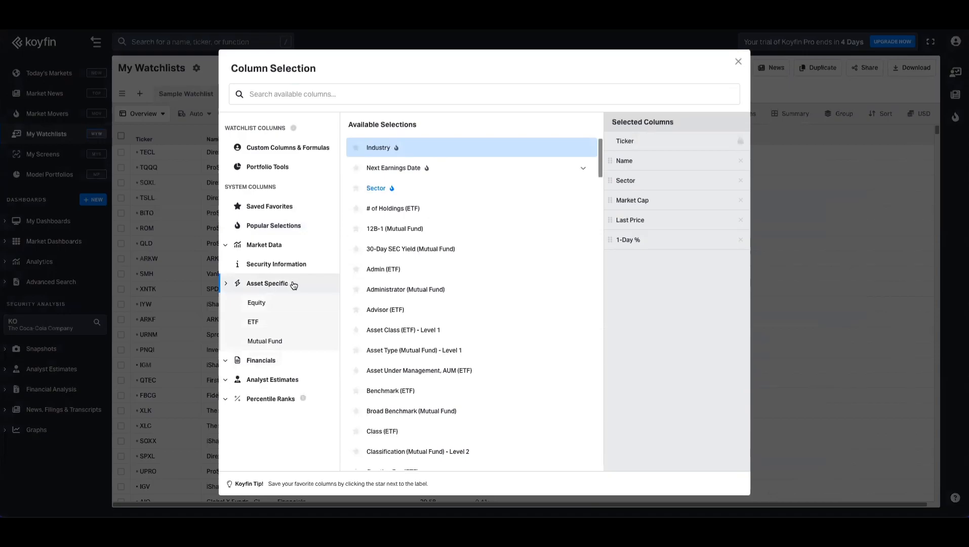
click(262, 322)
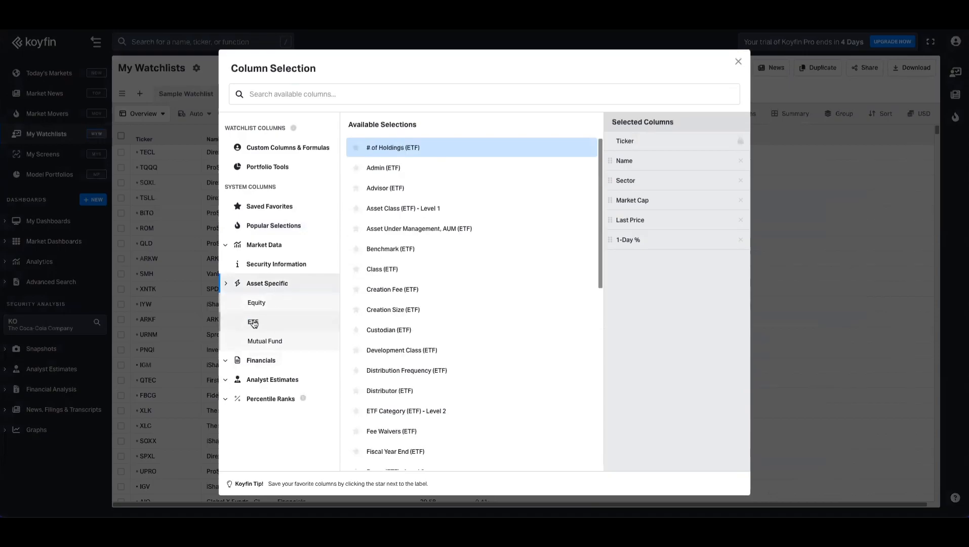
click(424, 150)
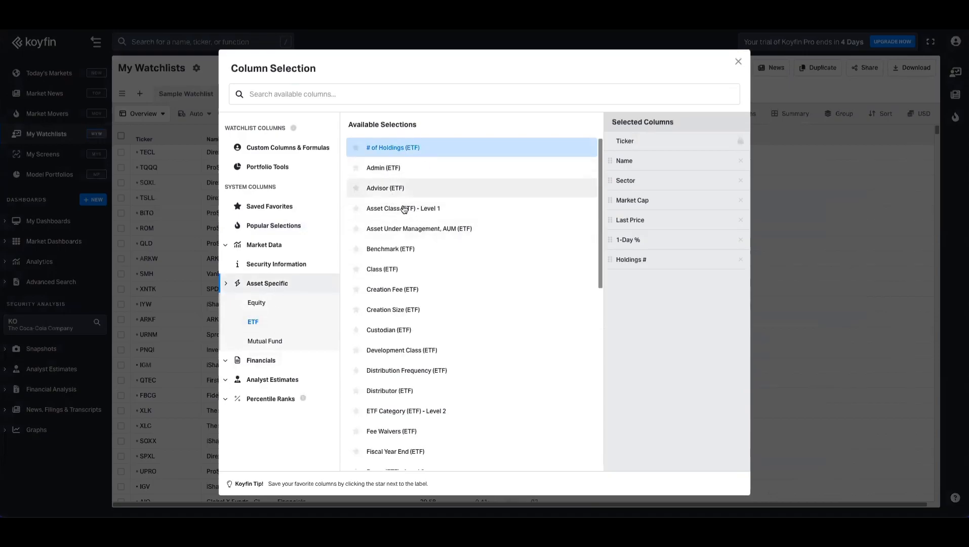
click(389, 253)
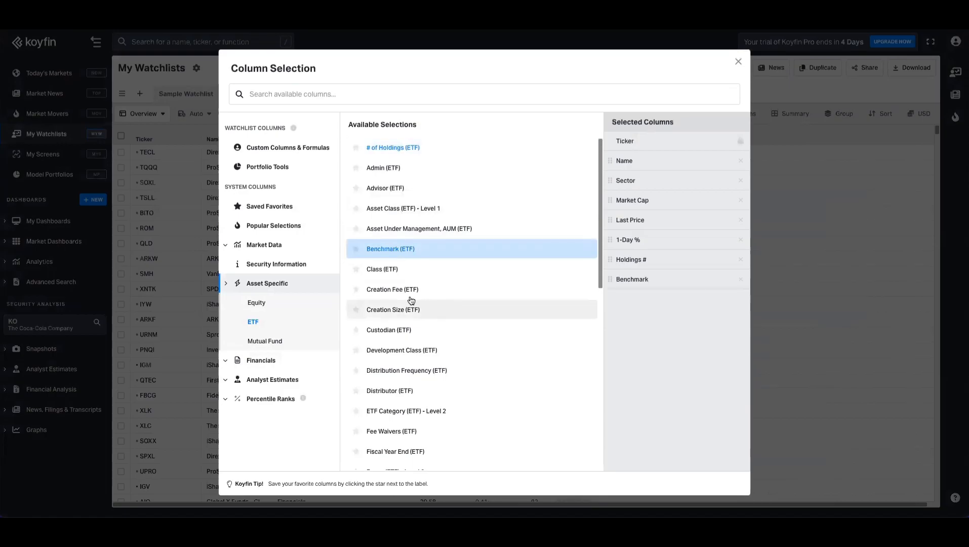
scroll(522, 337, down, 2)
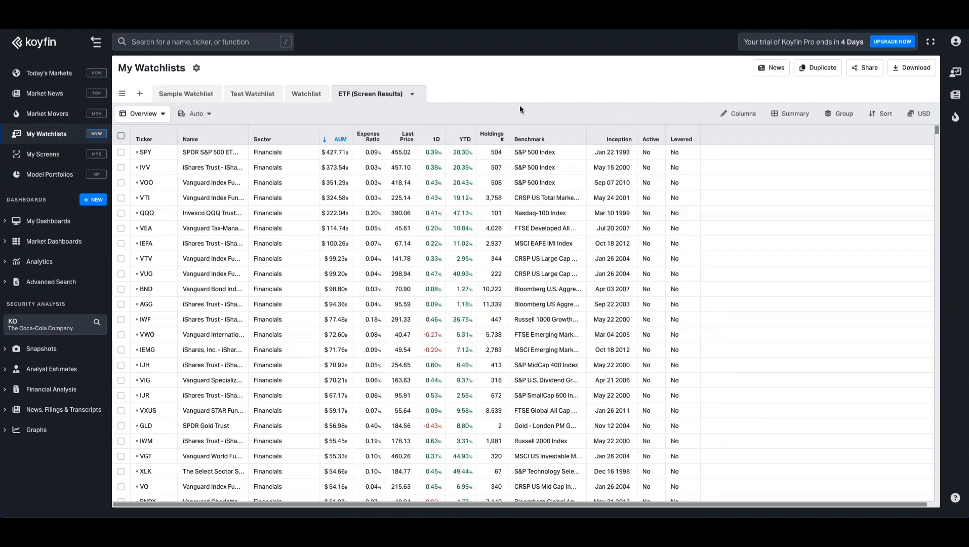
Step: Rename the Overview table view to 'ETF View'
click(164, 116)
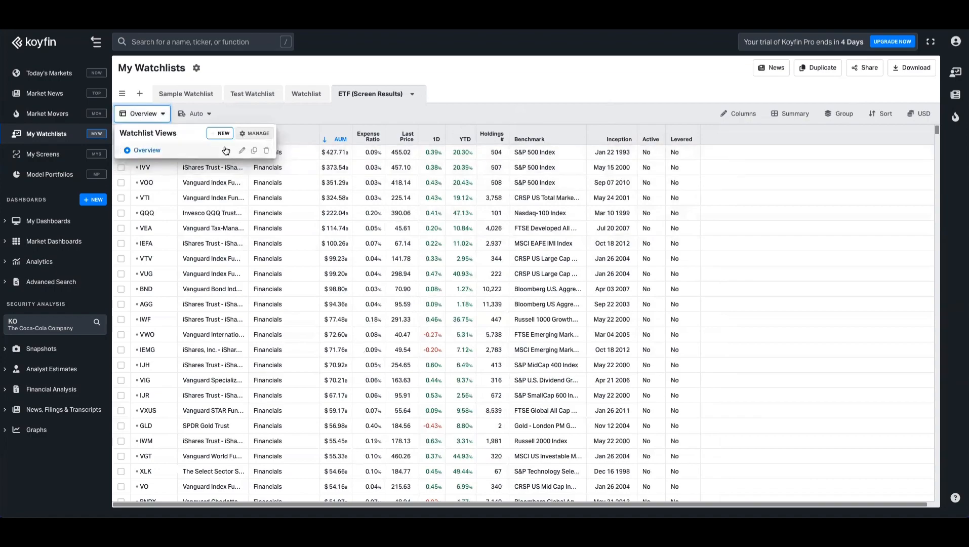
click(241, 151)
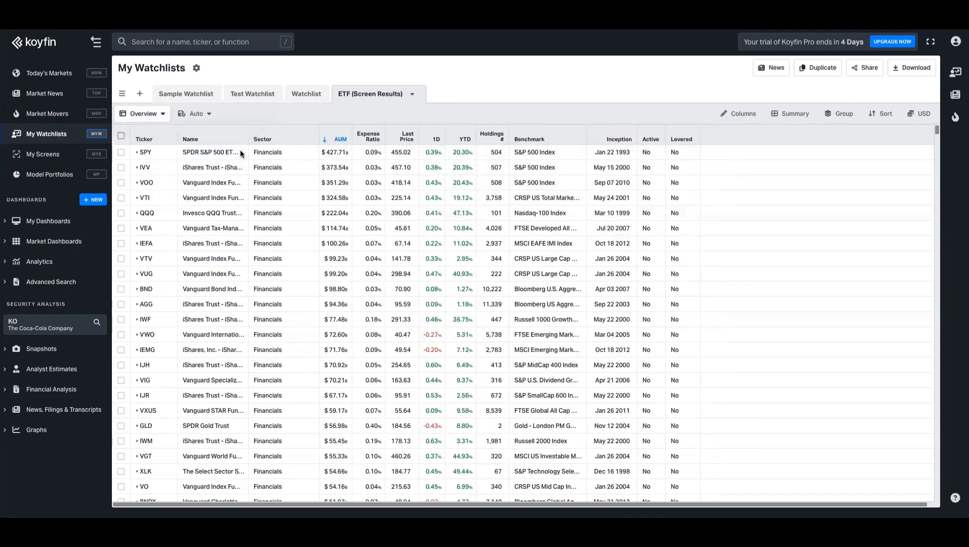
text(ETF View)
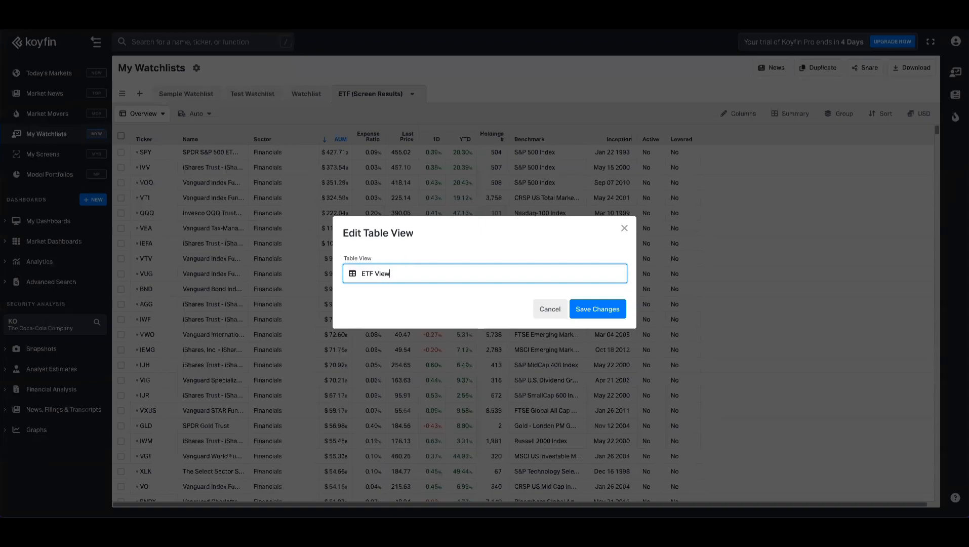
key(Return)
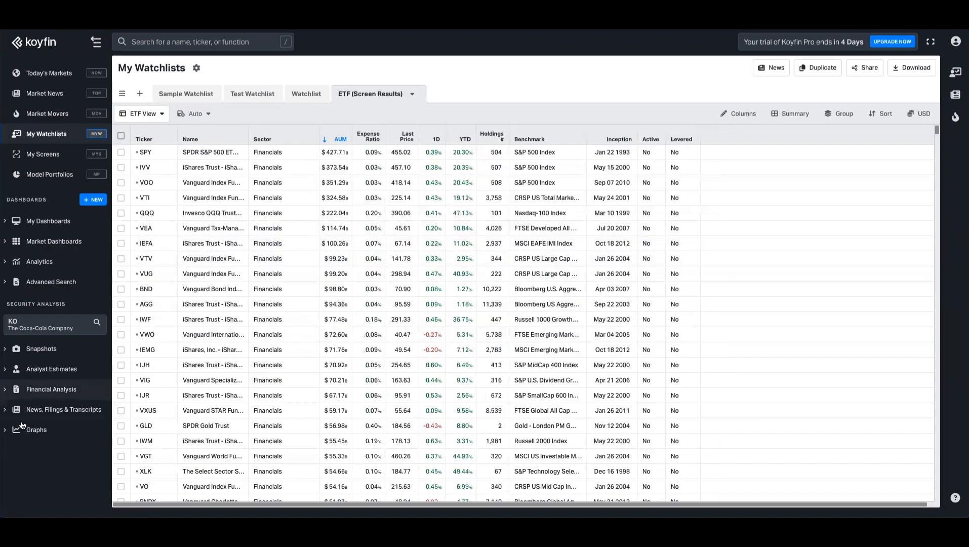
Step: Open the Historical Graph and switch it to SPY
click(37, 430)
click(34, 449)
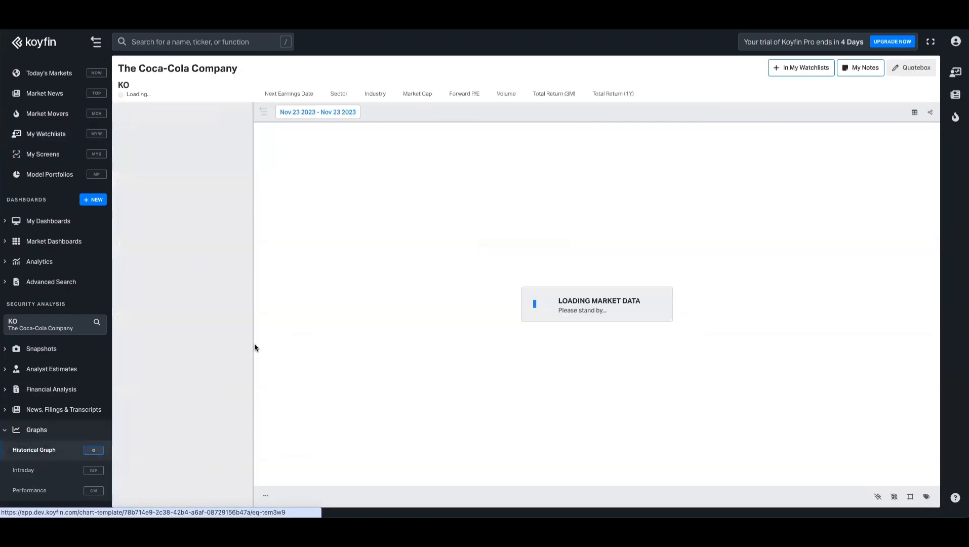
click(180, 175)
text(spy)
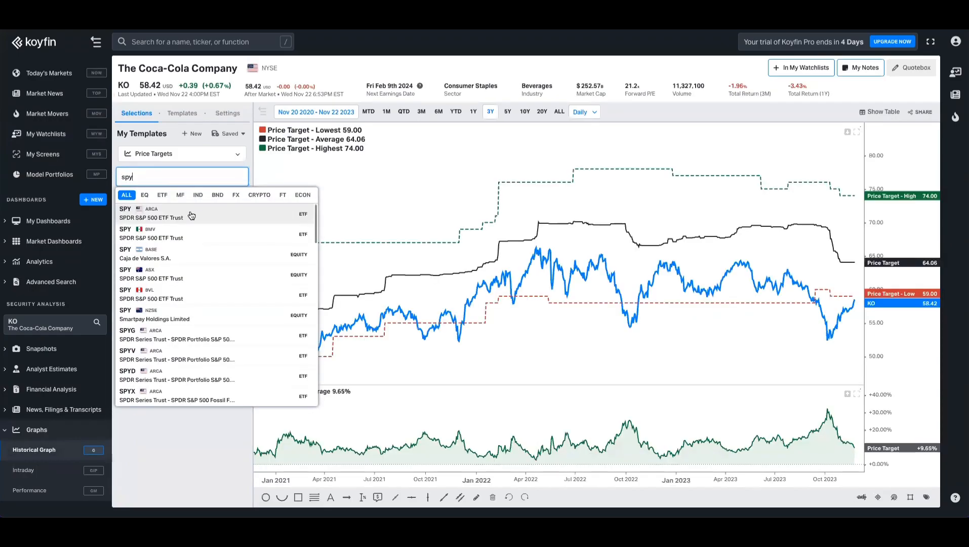
click(192, 216)
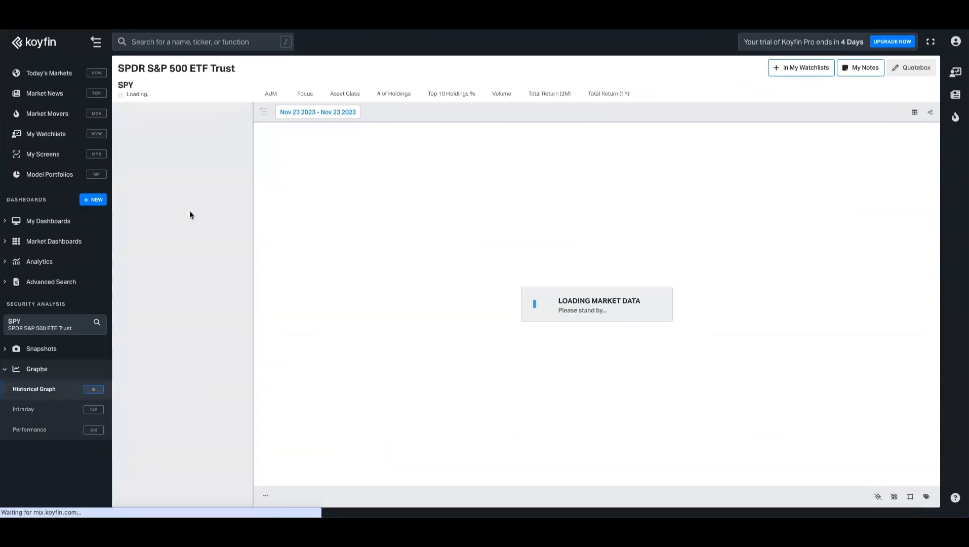
Step: Replace the Price Target and price series with SPY's forward P/E (NTM)
click(240, 208)
click(240, 209)
click(240, 209)
click(240, 209)
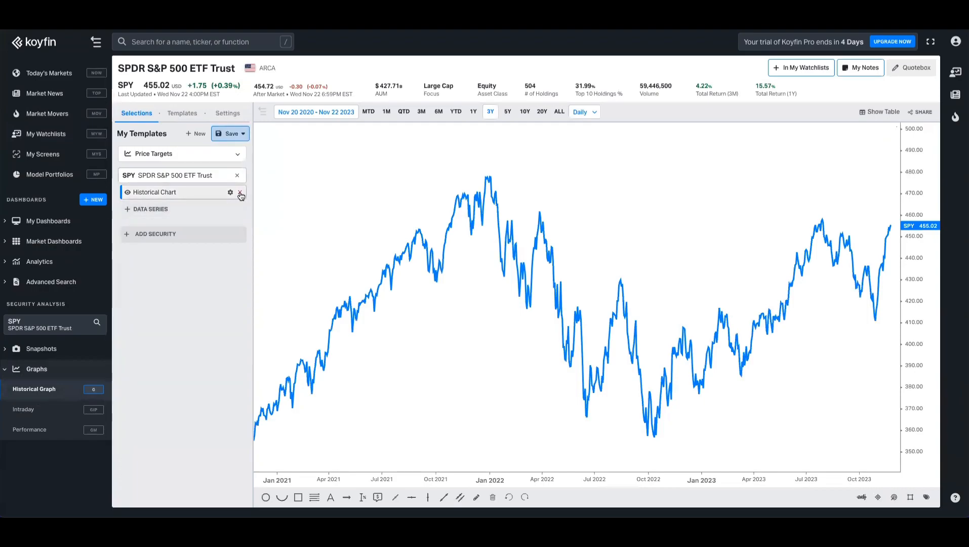
click(240, 193)
click(186, 193)
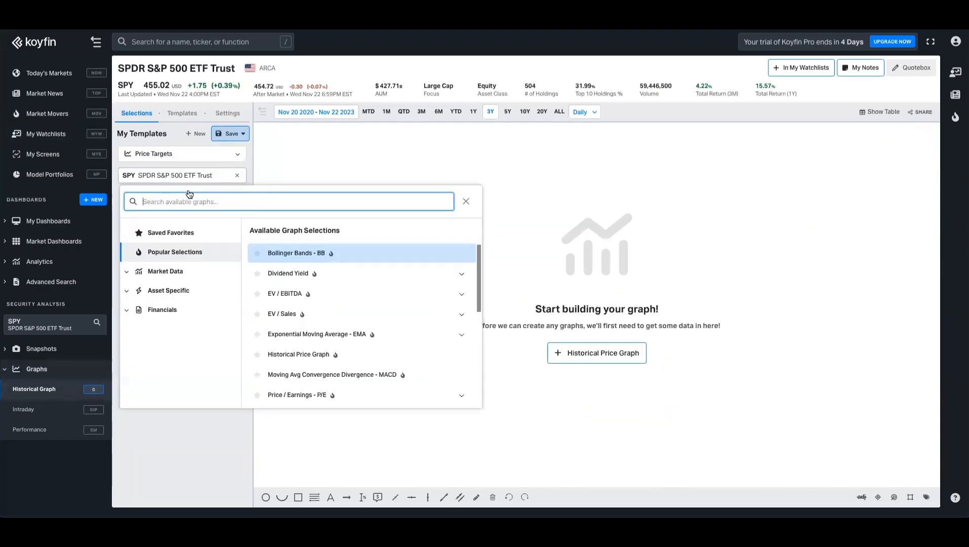
text(pe)
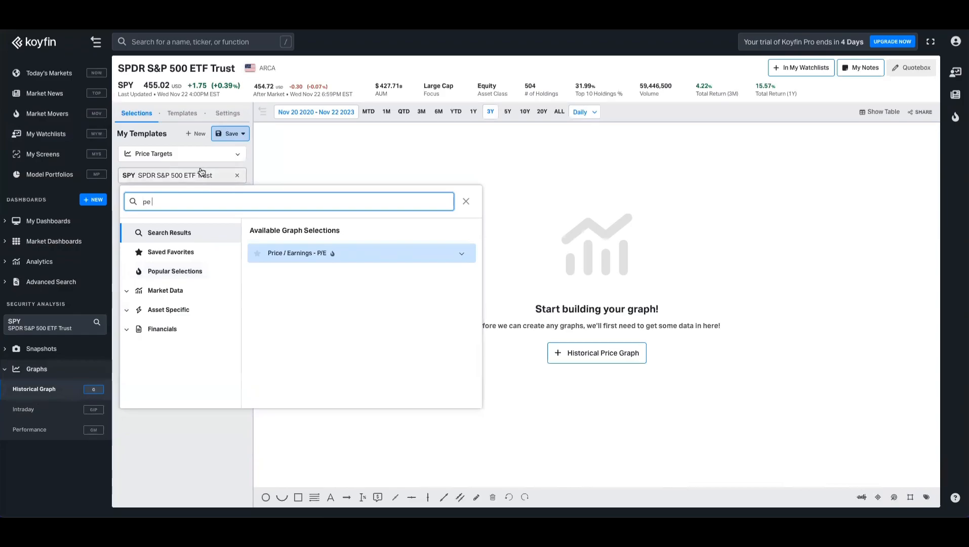
click(295, 253)
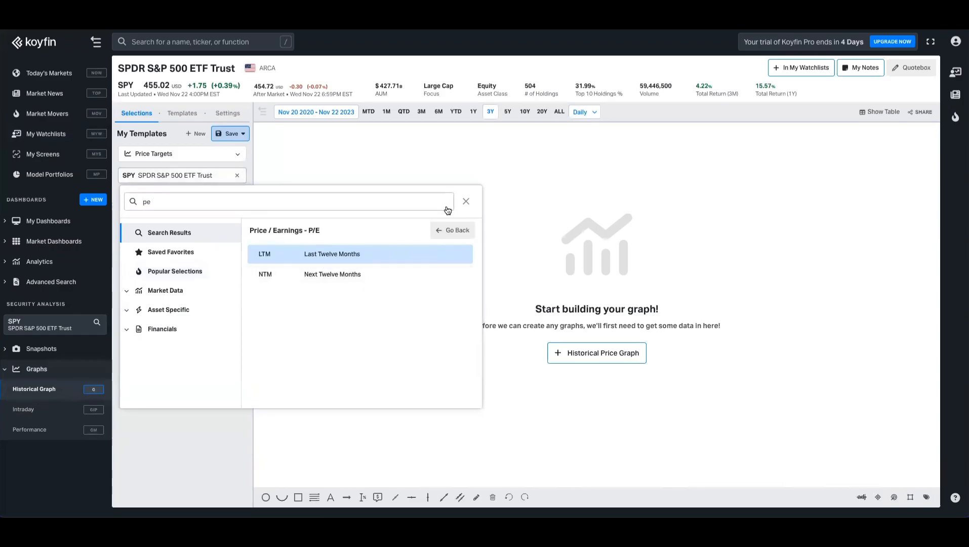
click(368, 273)
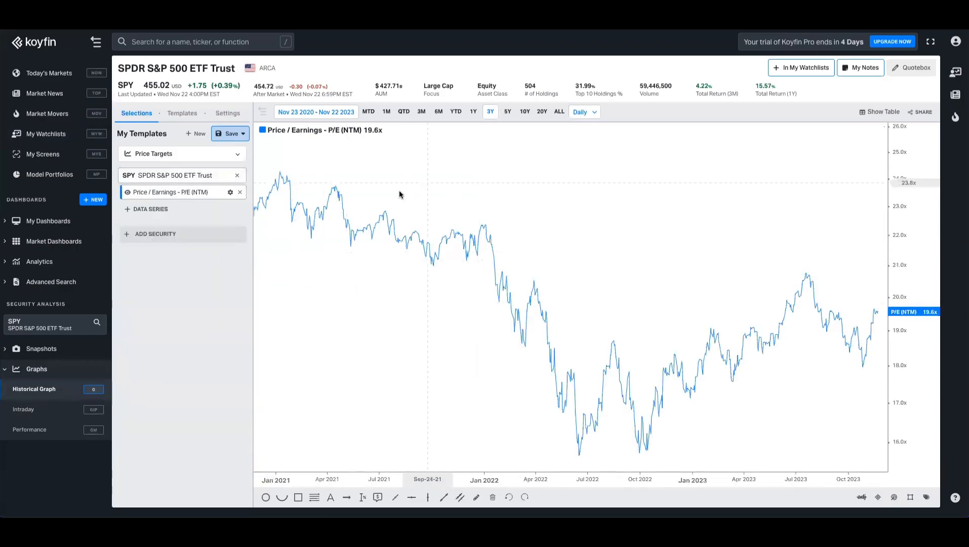
Step: Style the P/E line dark blue at normal thickness
click(230, 192)
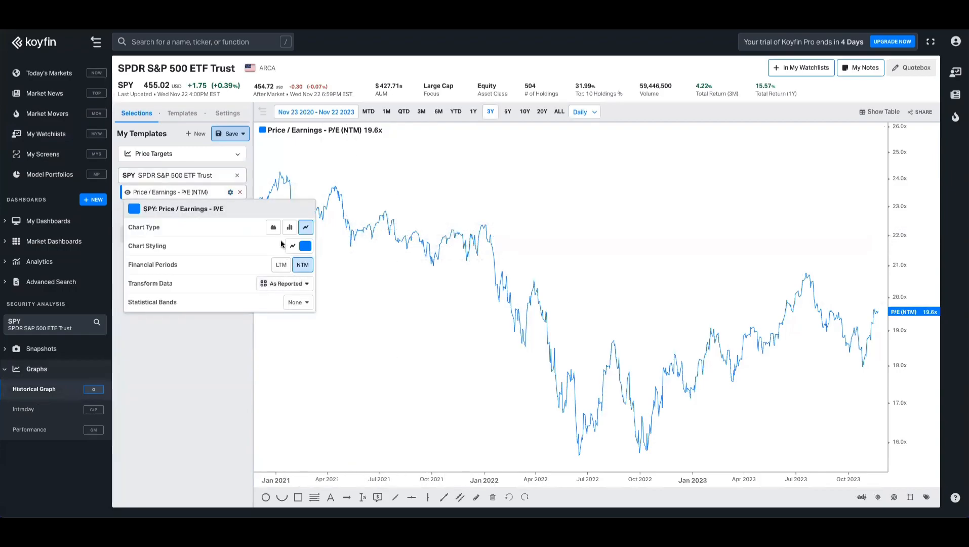
click(302, 246)
click(273, 365)
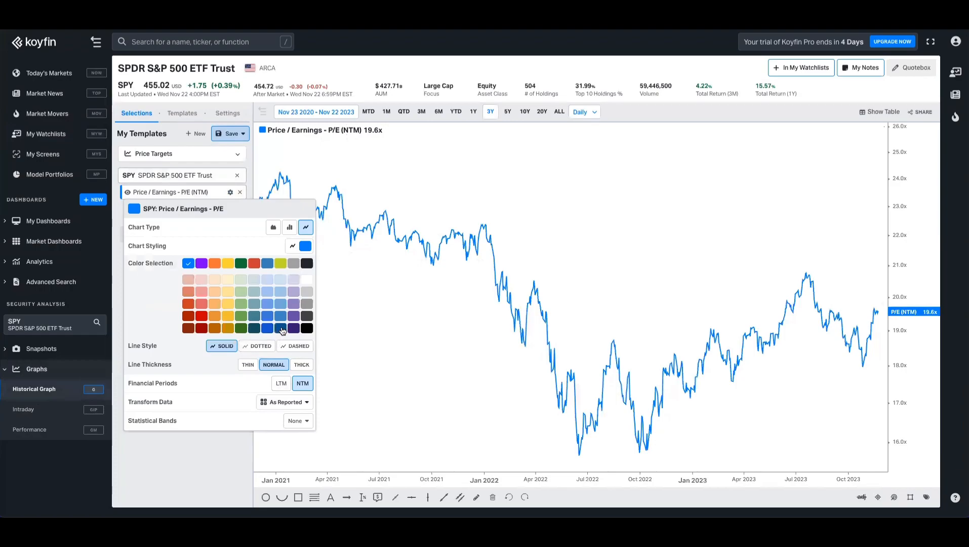
click(281, 328)
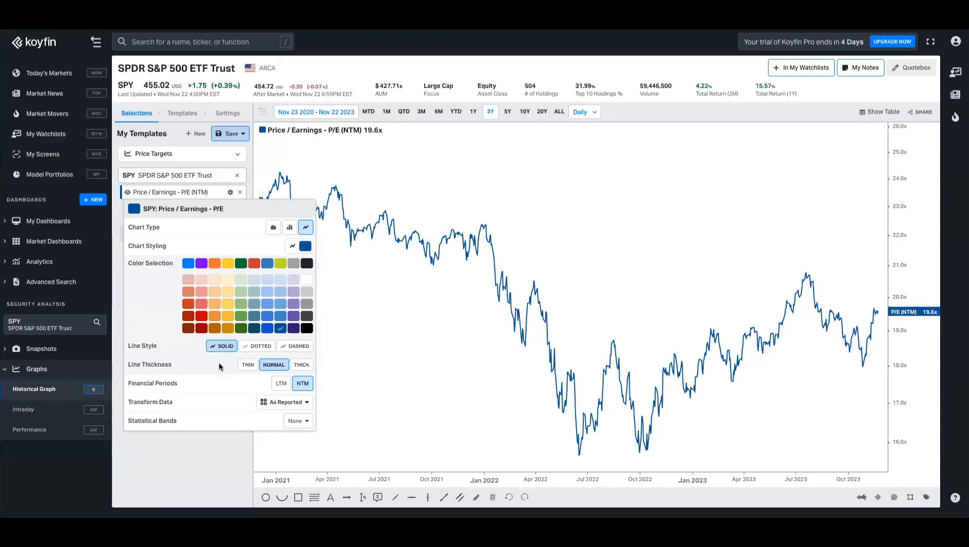
click(284, 402)
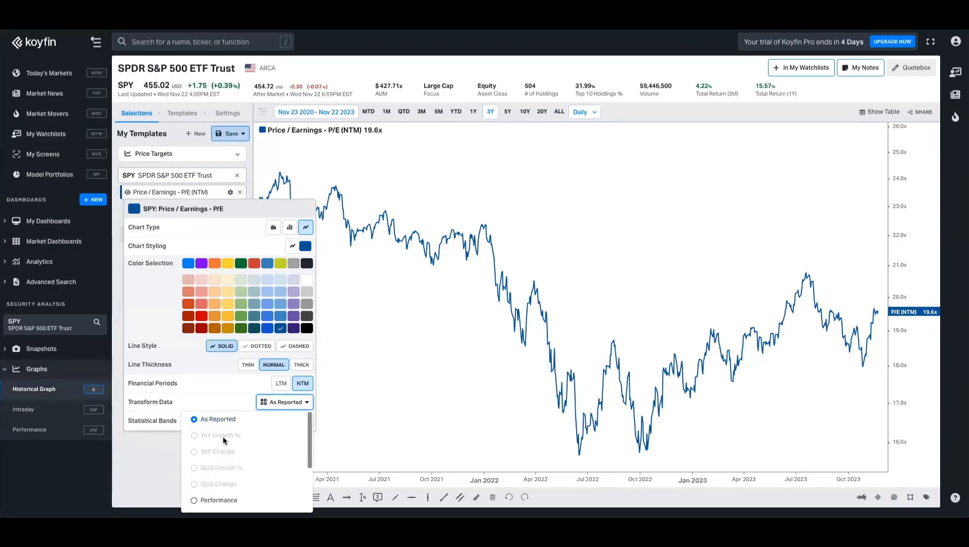
scroll(216, 452, down, 3)
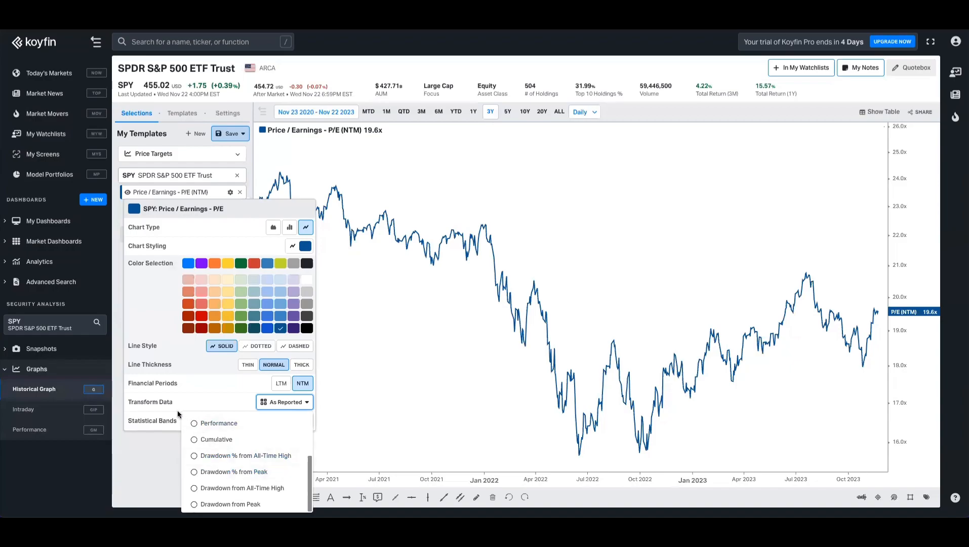
click(155, 424)
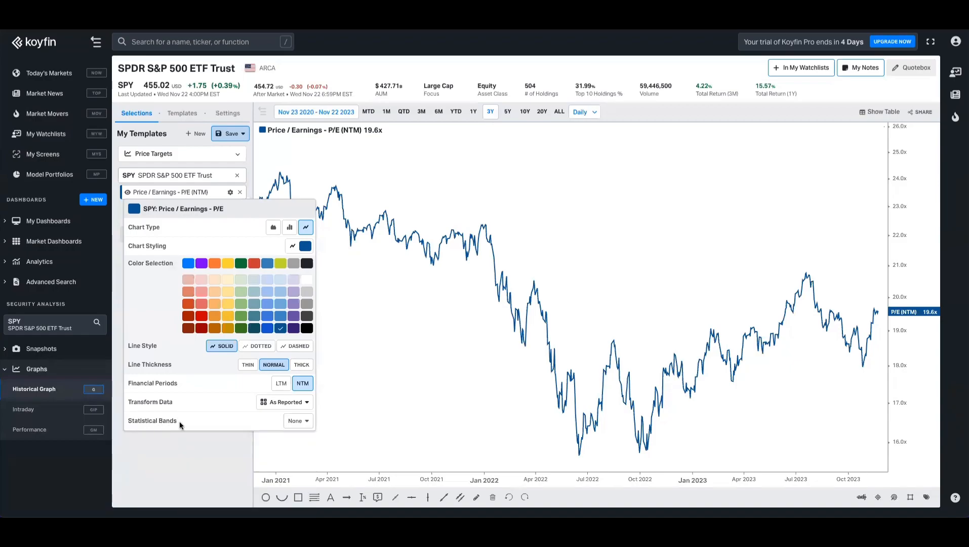
Step: Show the mean and +1 / -1 standard deviation lines on the P/E chart
click(299, 421)
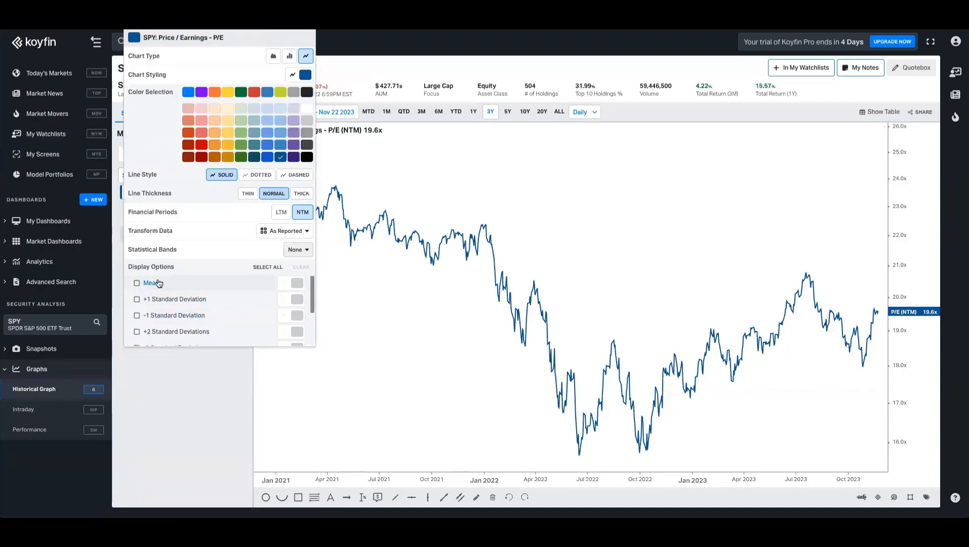
click(138, 284)
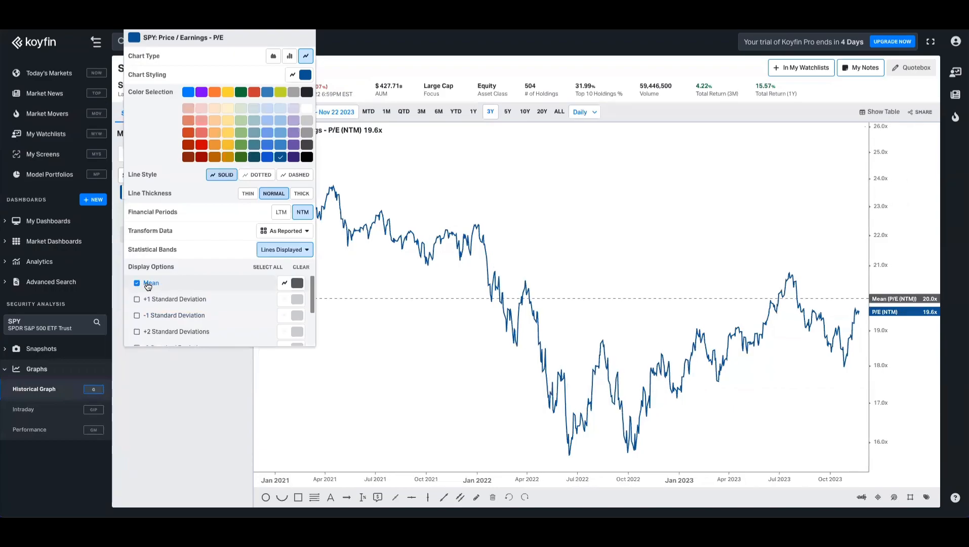
click(151, 300)
click(152, 317)
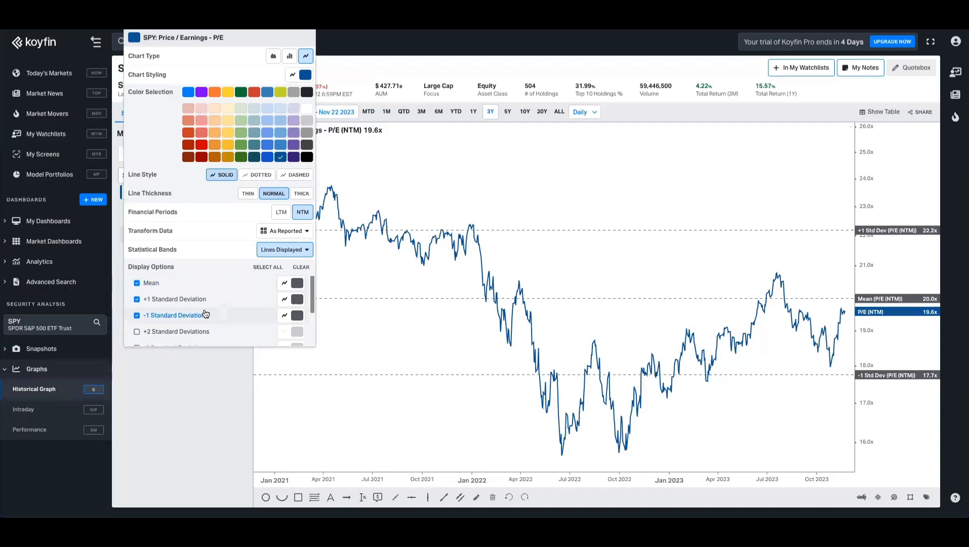
scroll(197, 317, down, 3)
scroll(197, 317, up, 3)
Step: Colour both standard deviation lines red
click(285, 300)
click(433, 302)
click(285, 316)
click(435, 315)
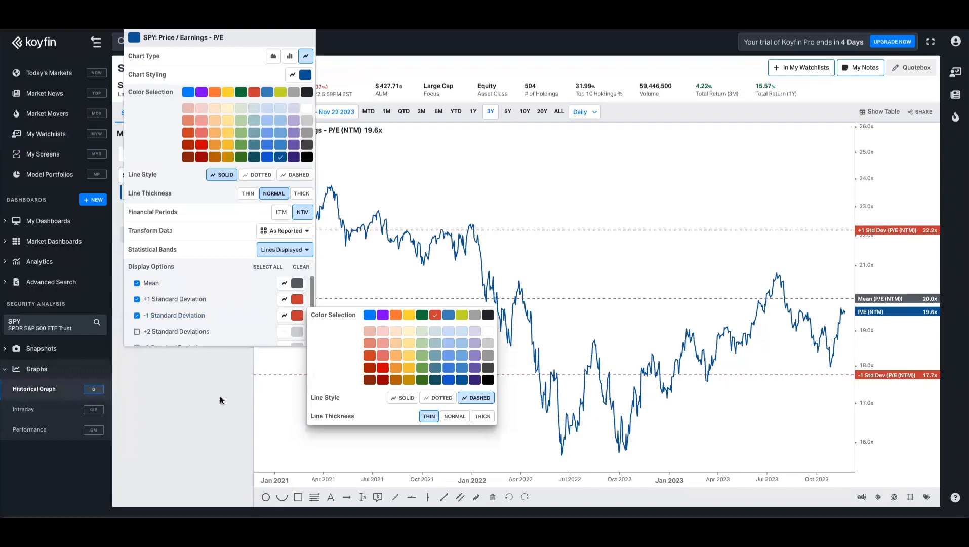
click(219, 396)
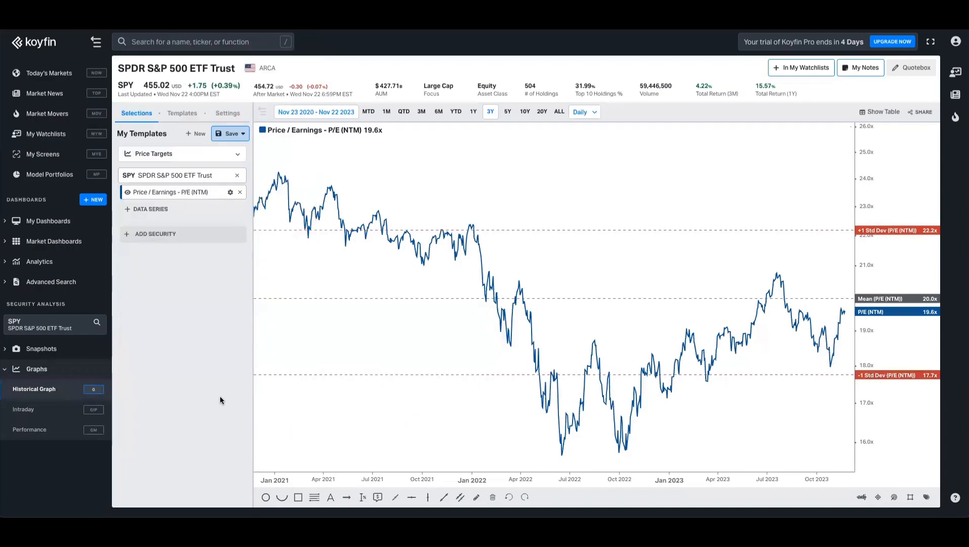
Step: Save the graph as new template 'PE vs Mean'
click(233, 134)
click(217, 168)
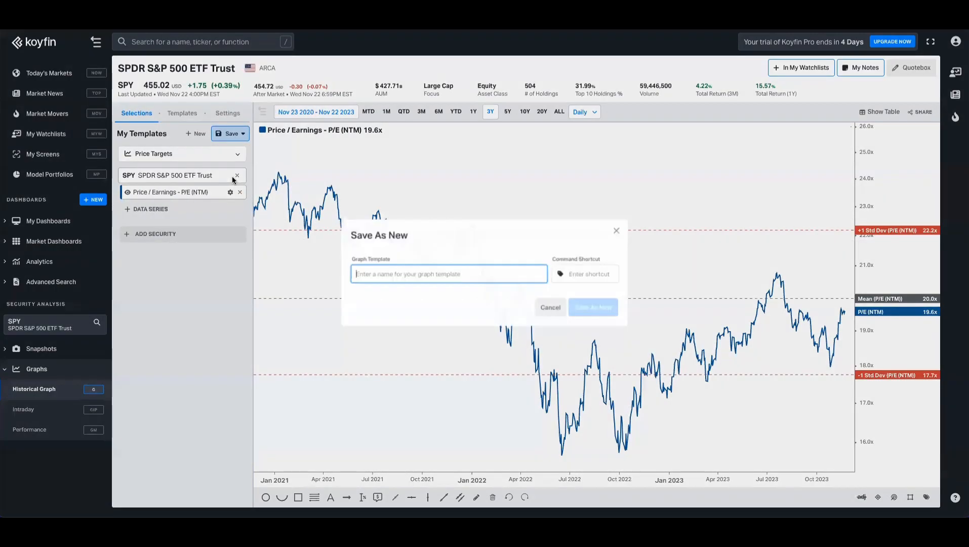
text(PE vs Mean)
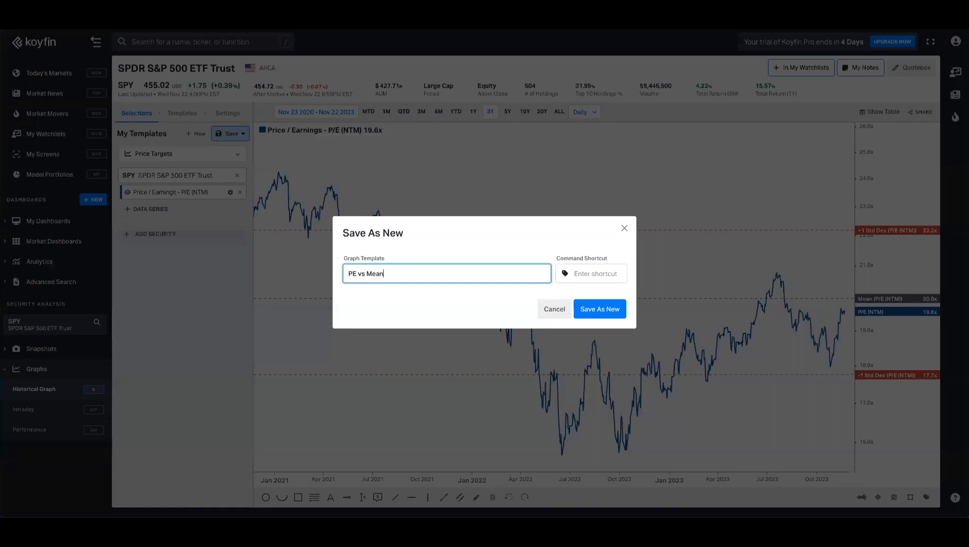
key(Return)
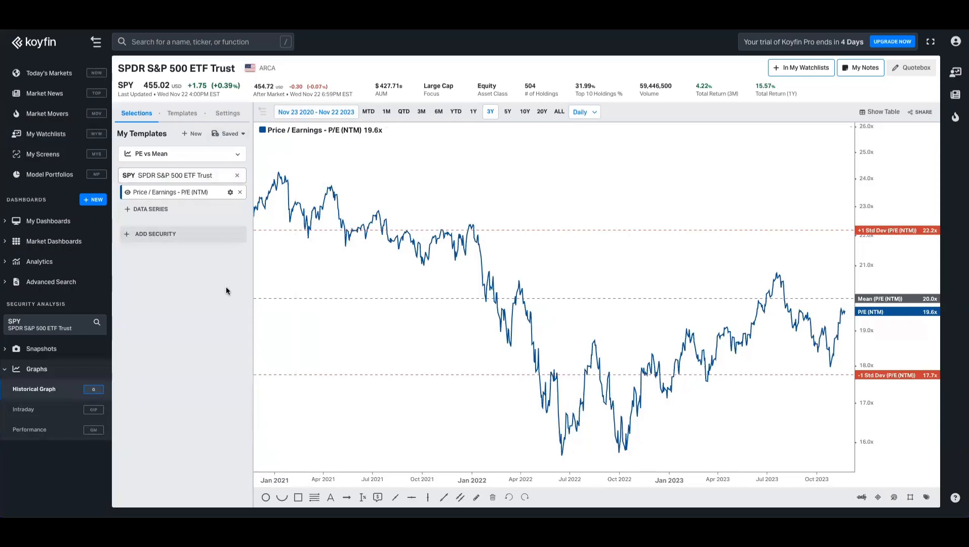
Step: Replace the P/E series with SPY's weekly ETF fund flows
click(240, 193)
click(193, 197)
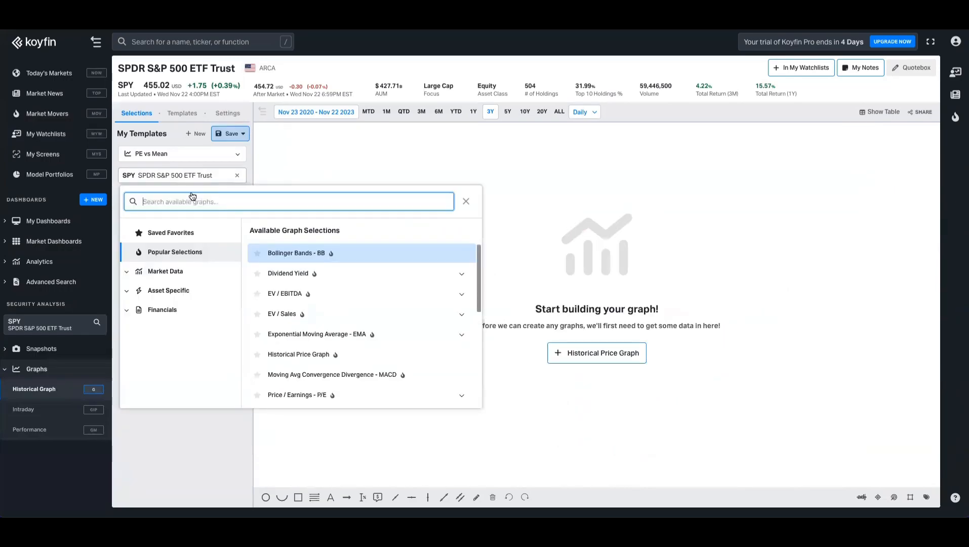
click(178, 292)
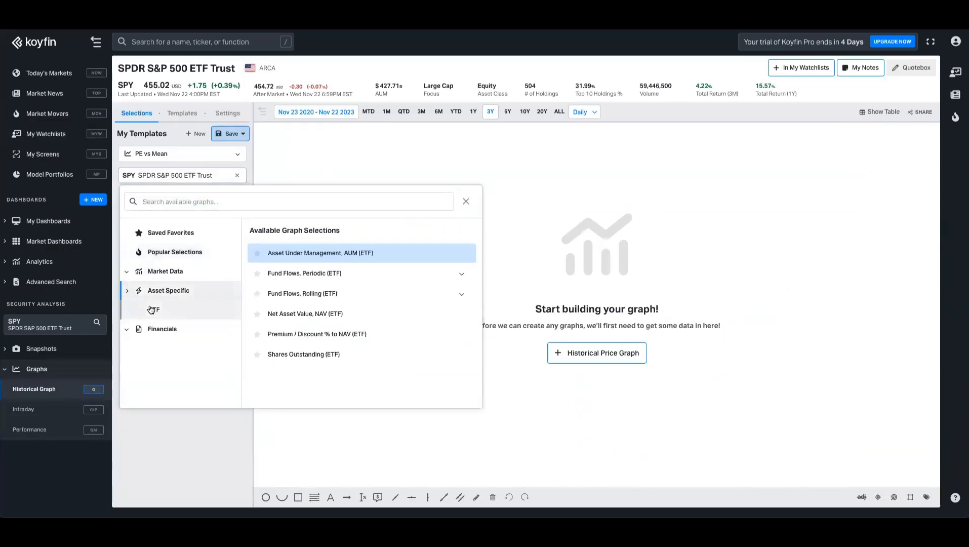
click(365, 275)
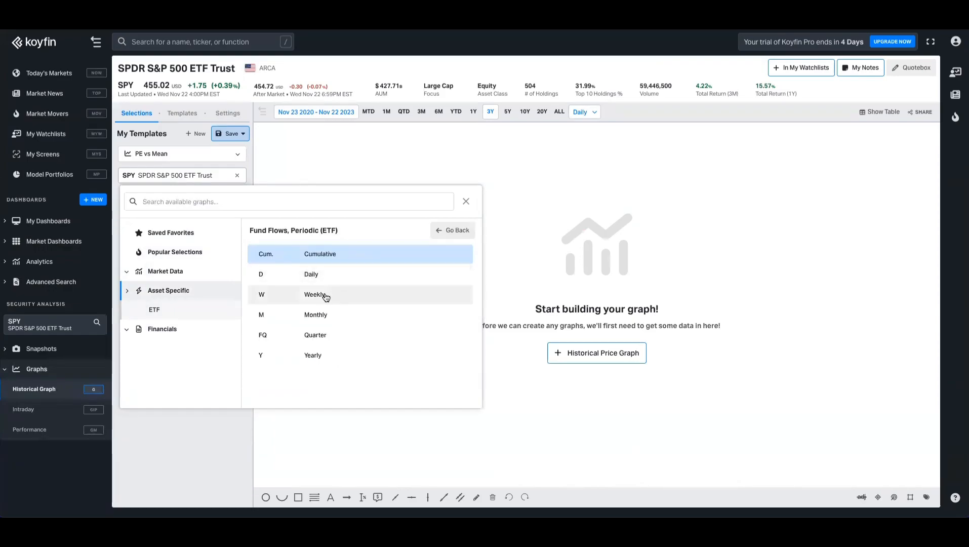
click(318, 297)
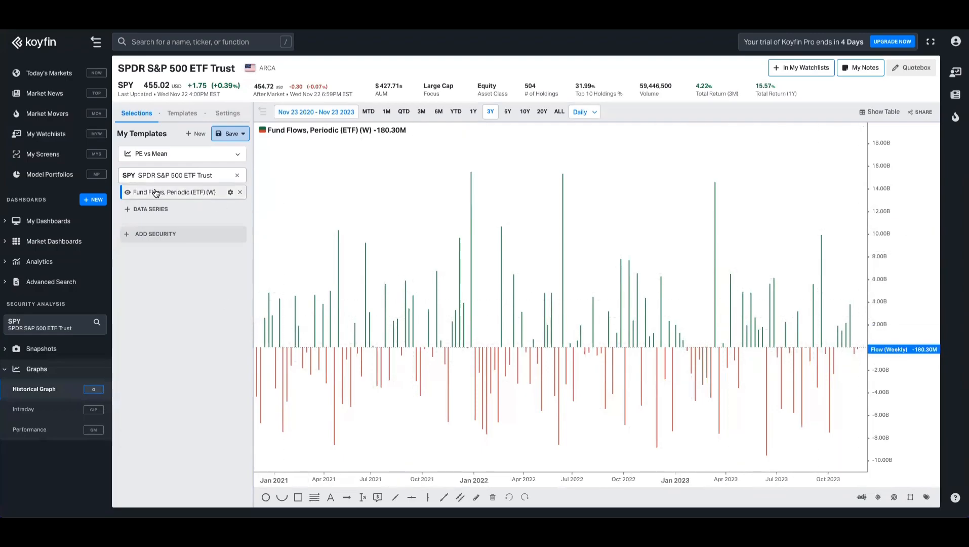
Step: Colour the fund flow inflow bars dark green and open the save options
click(231, 194)
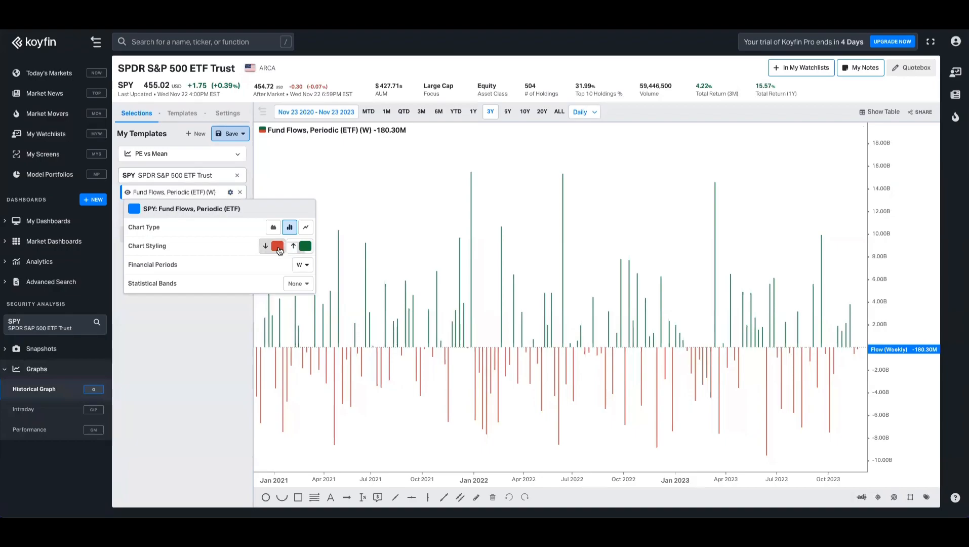
click(135, 211)
click(188, 227)
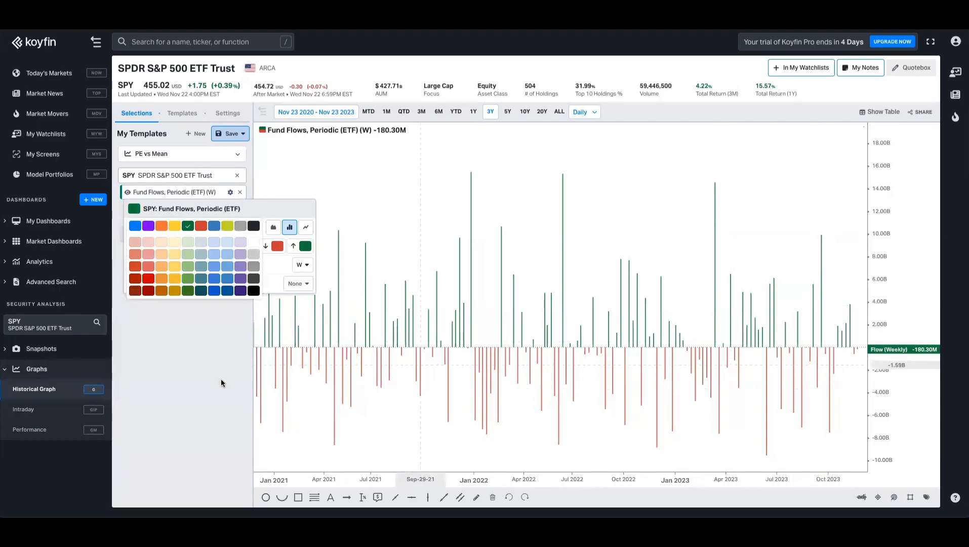
click(190, 340)
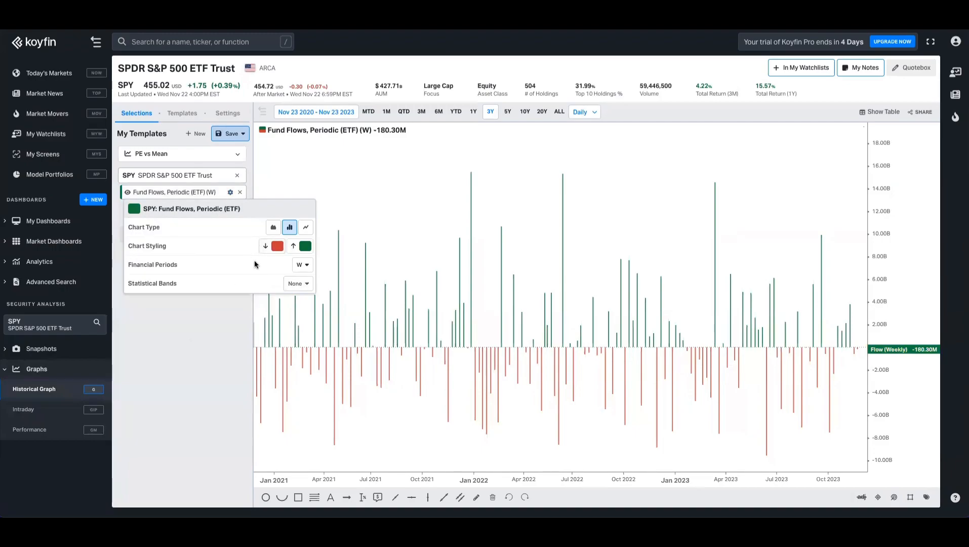
click(304, 265)
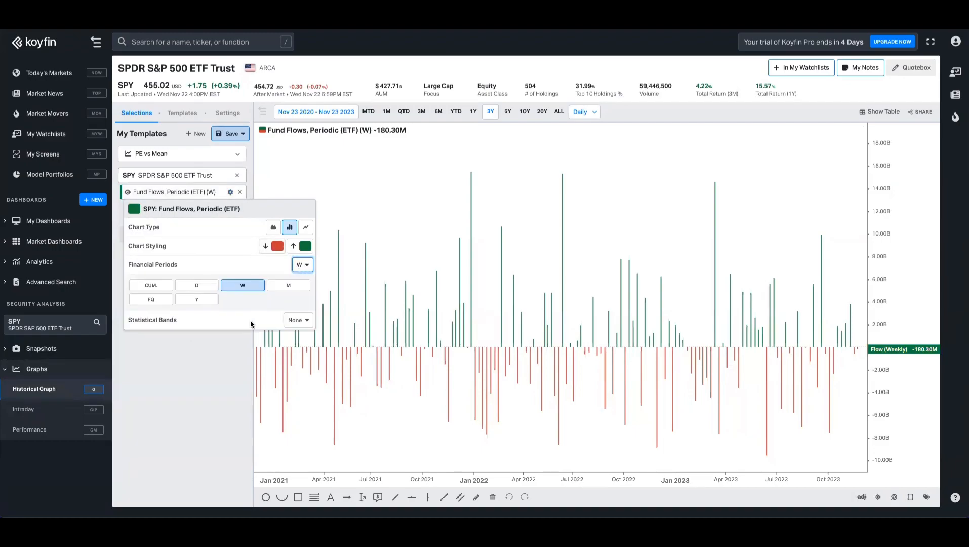
click(229, 360)
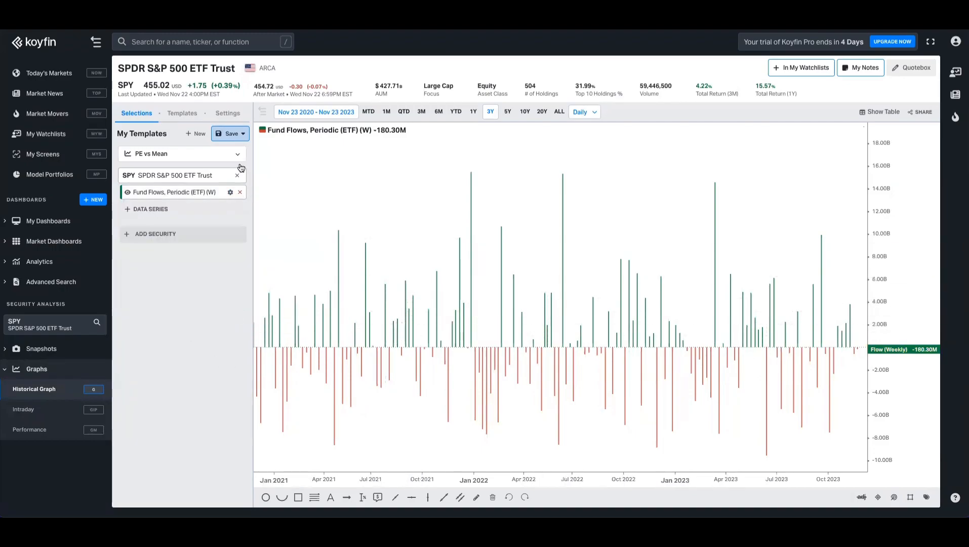
click(236, 131)
Step: Save the graph as new template 'Weekly ETF Flows'
click(186, 171)
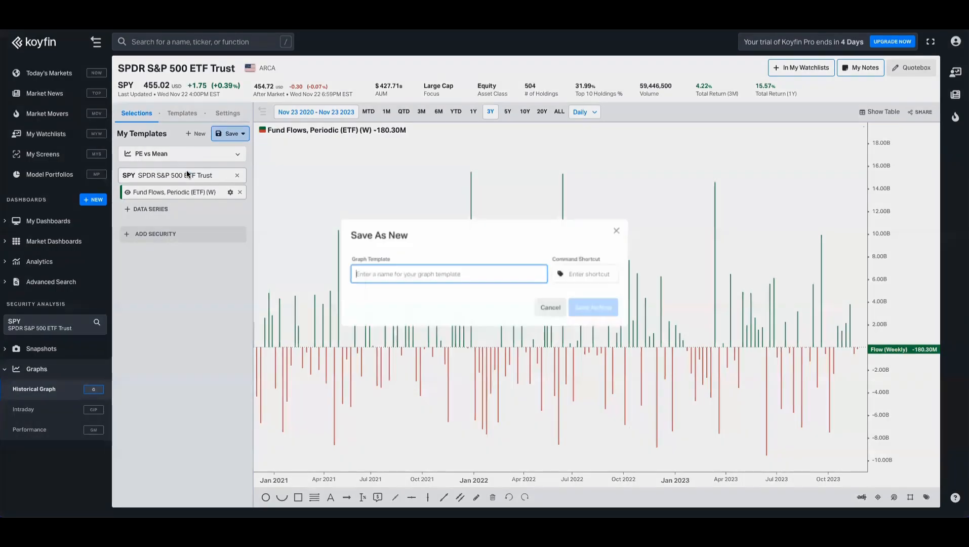
text(Weekly ETF Flows)
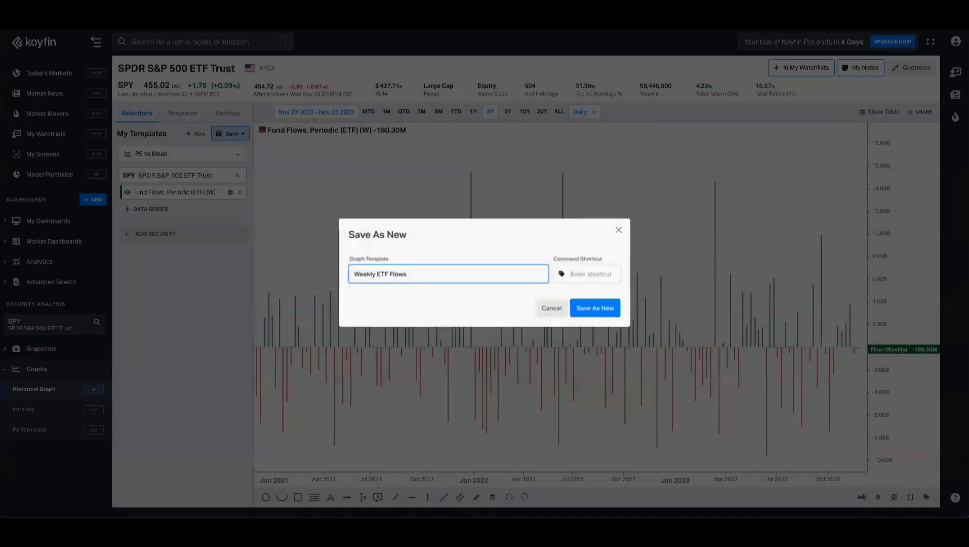
key(Return)
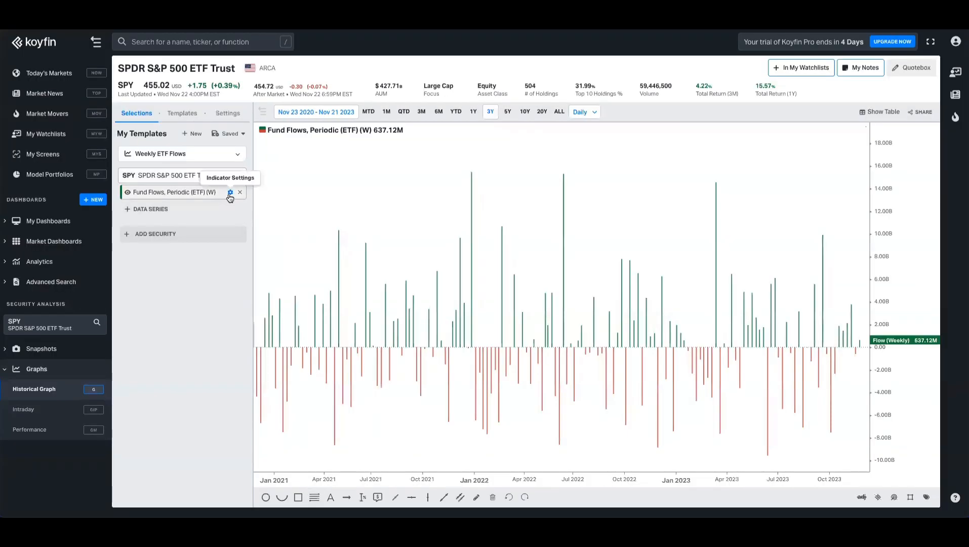
Step: Switch the fund flows to quarterly periods, then remove the series from the chart
click(230, 192)
click(300, 265)
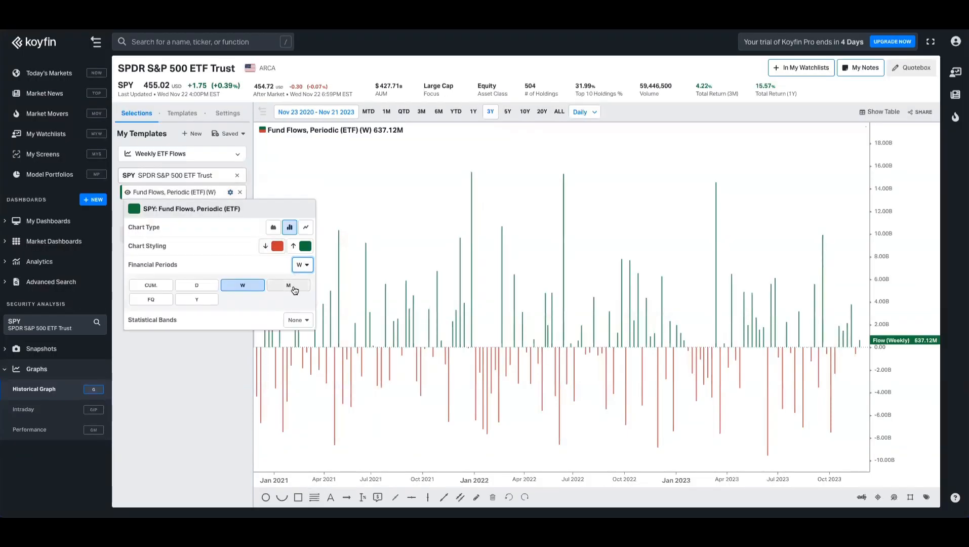
click(289, 286)
click(162, 305)
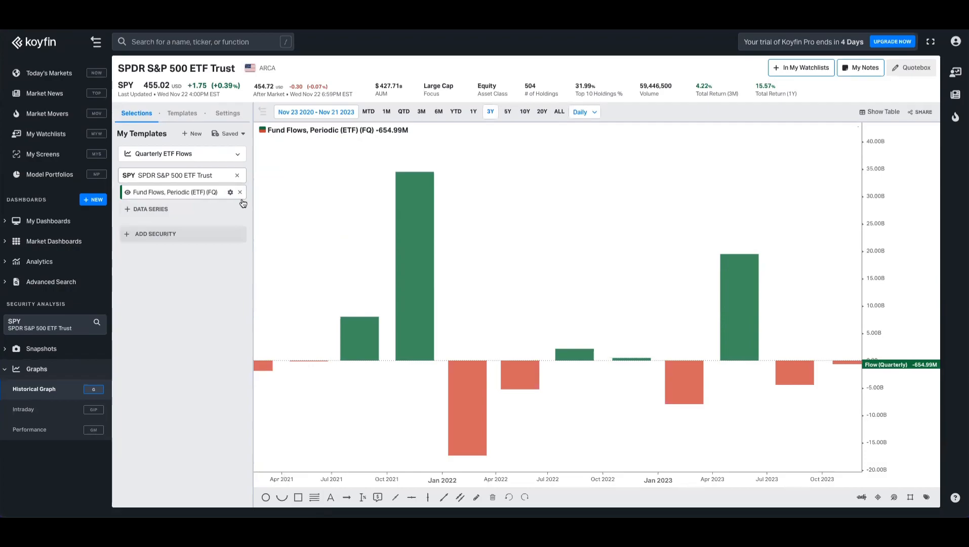
click(240, 193)
click(201, 195)
Step: Chart SPY's Assets Under Management with cumulative fund flows below it
text(aum)
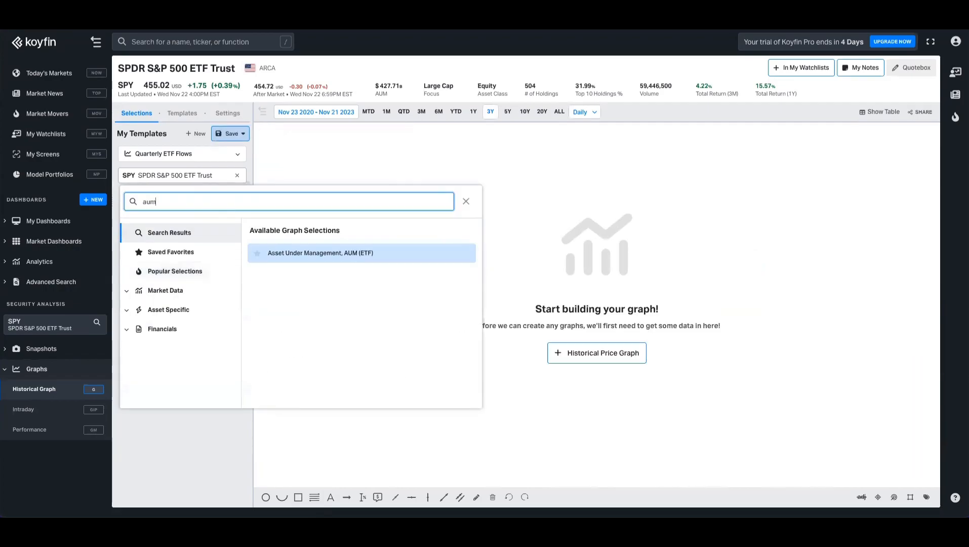
click(318, 253)
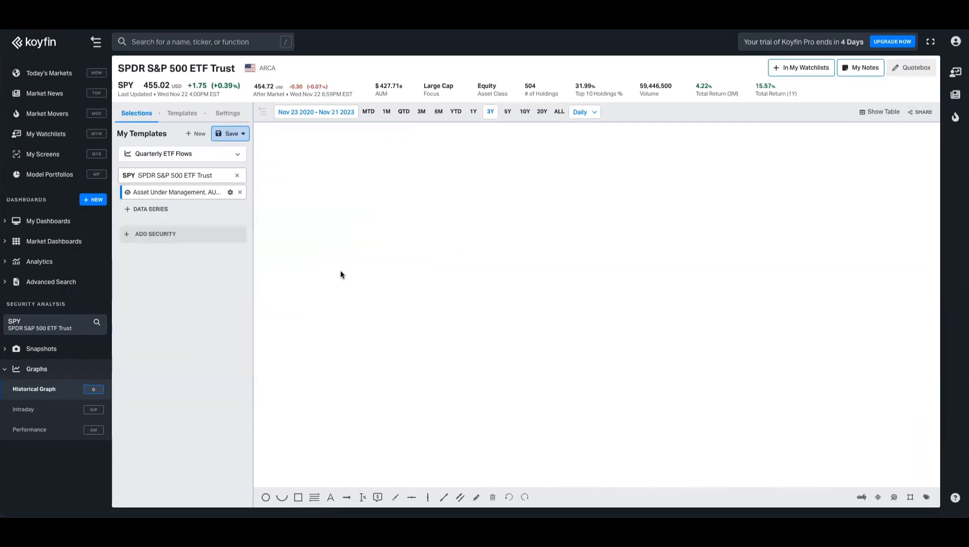
click(174, 214)
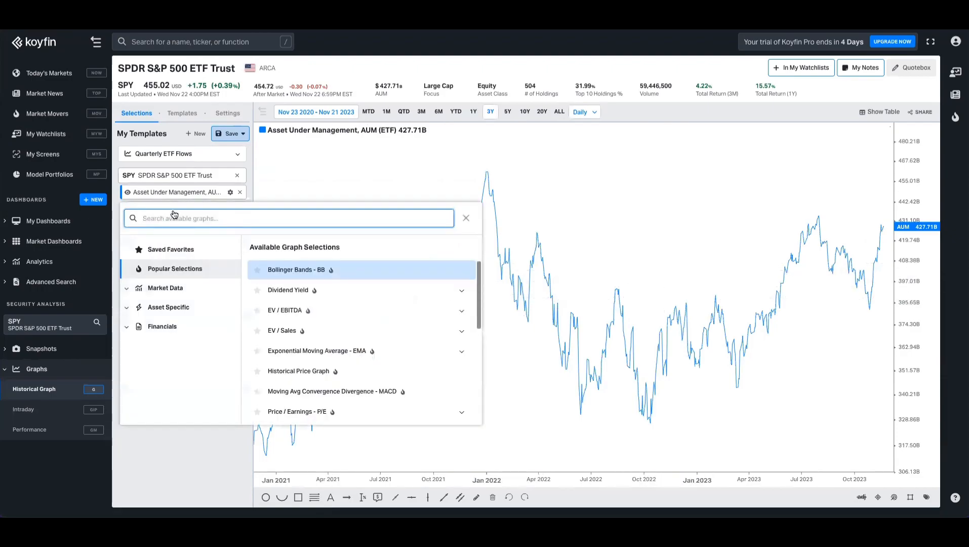
text(flow)
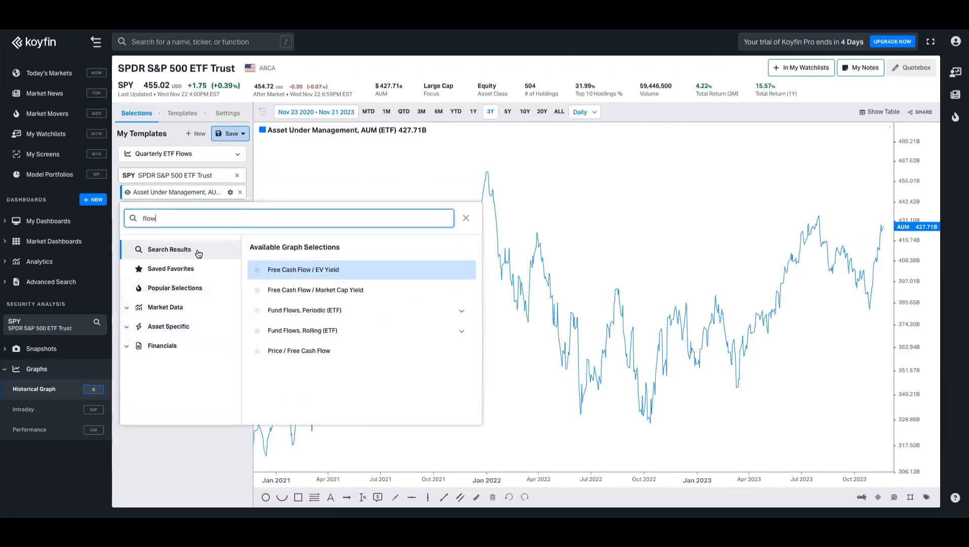
click(315, 310)
click(327, 271)
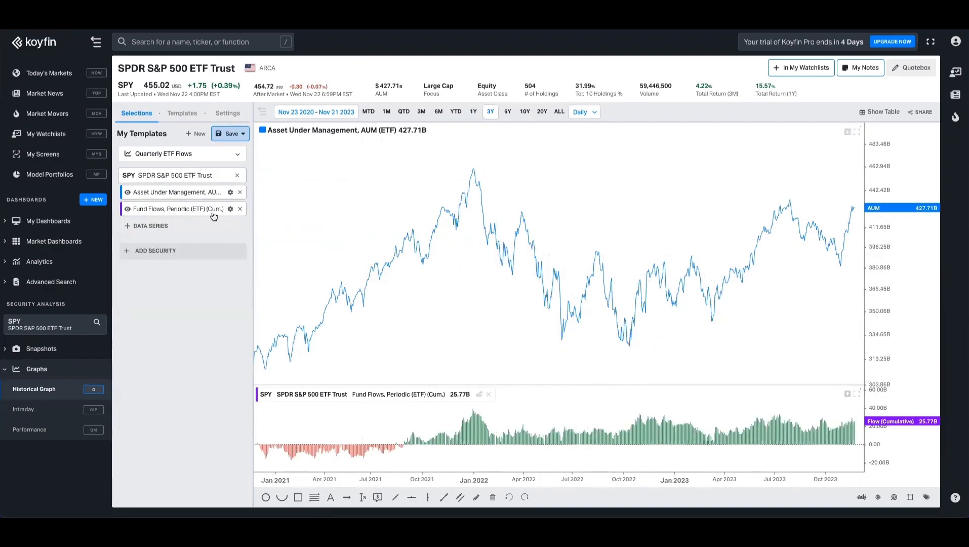
Step: Style the AUM series as a dark blue filled area at normal thickness
click(229, 192)
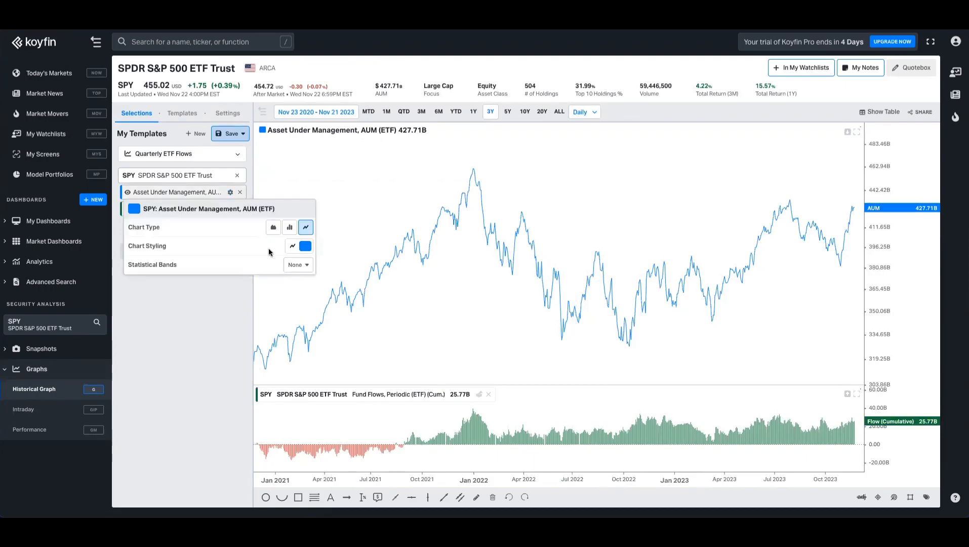
click(292, 247)
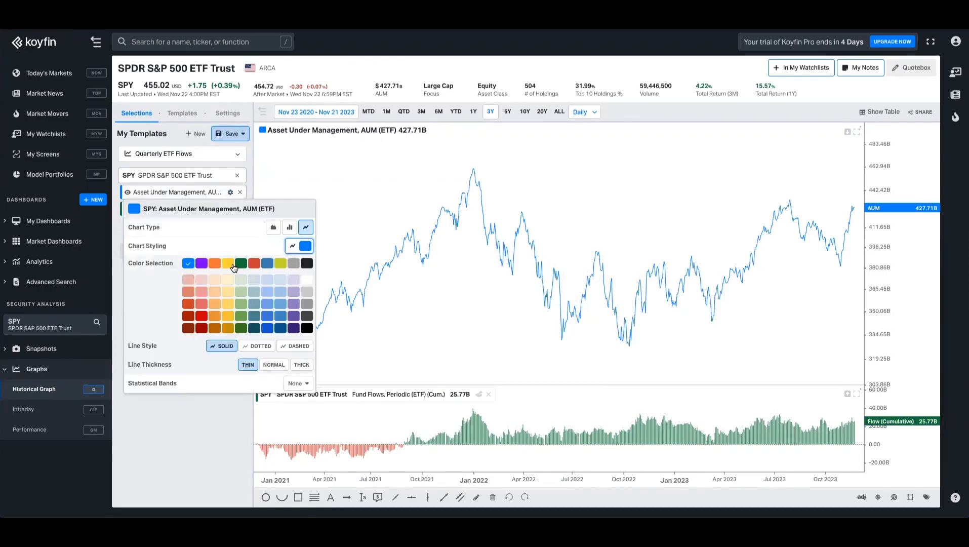
click(281, 329)
click(274, 365)
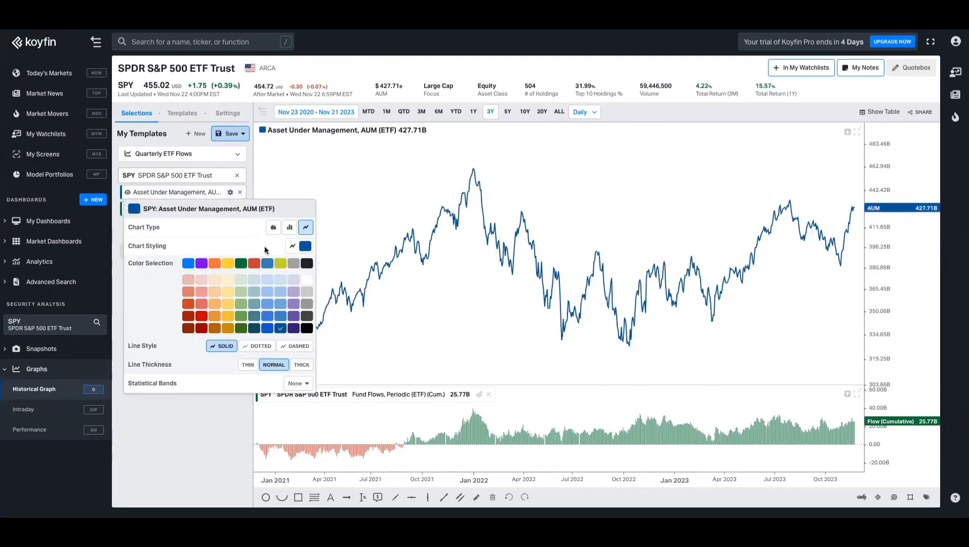
click(275, 227)
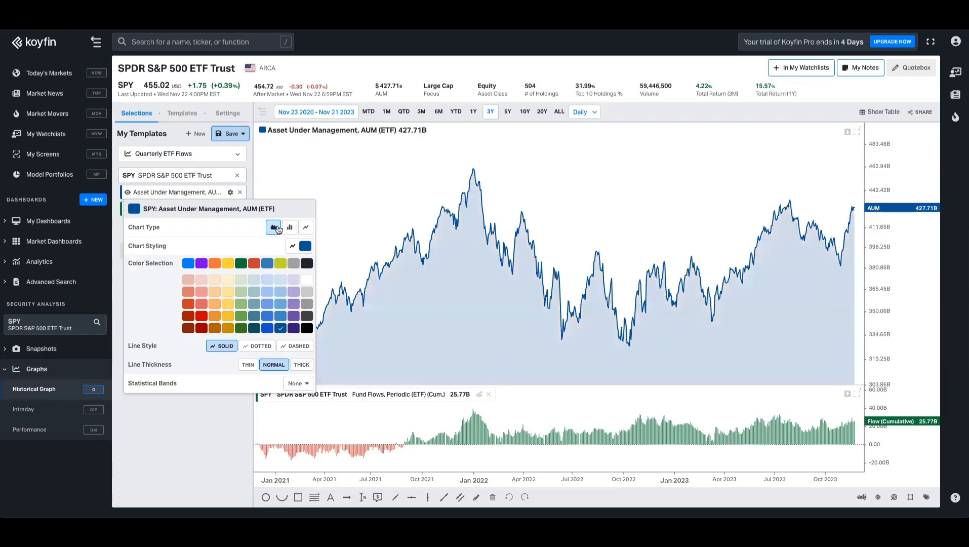
click(188, 435)
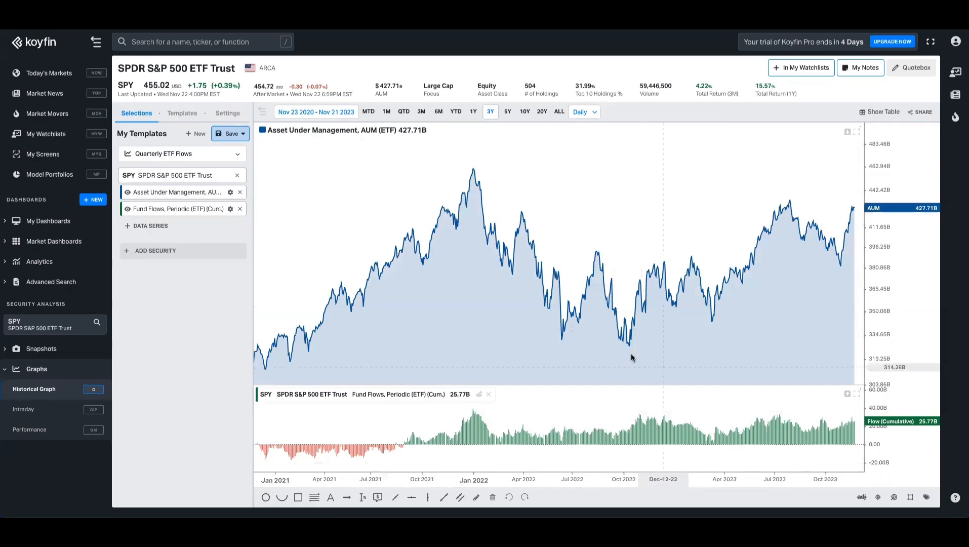
Step: Save the graph as new template 'AUM for ETFs'
click(231, 134)
click(197, 169)
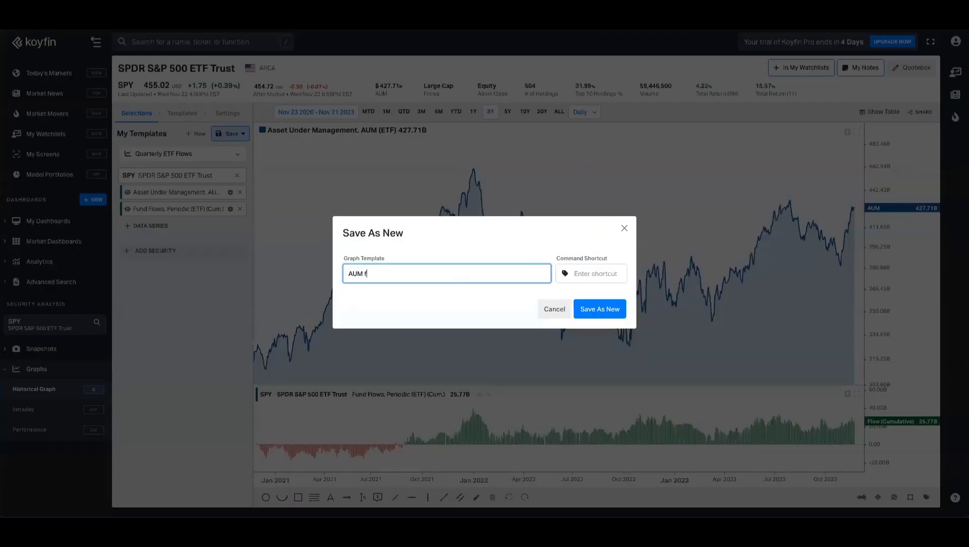
text(s)
key(Return)
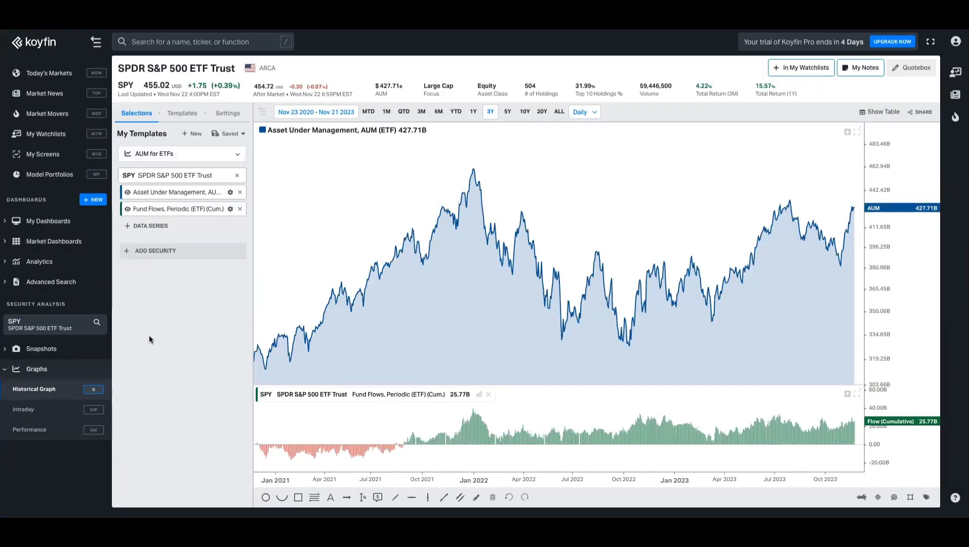
Step: Open the Ratings and Price Targets dashboard and select PYPL
click(46, 221)
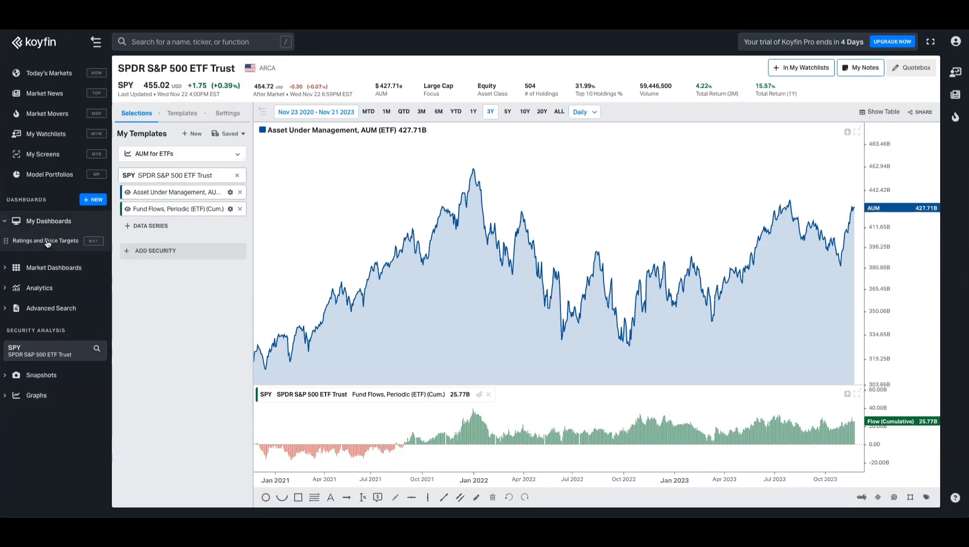
click(47, 242)
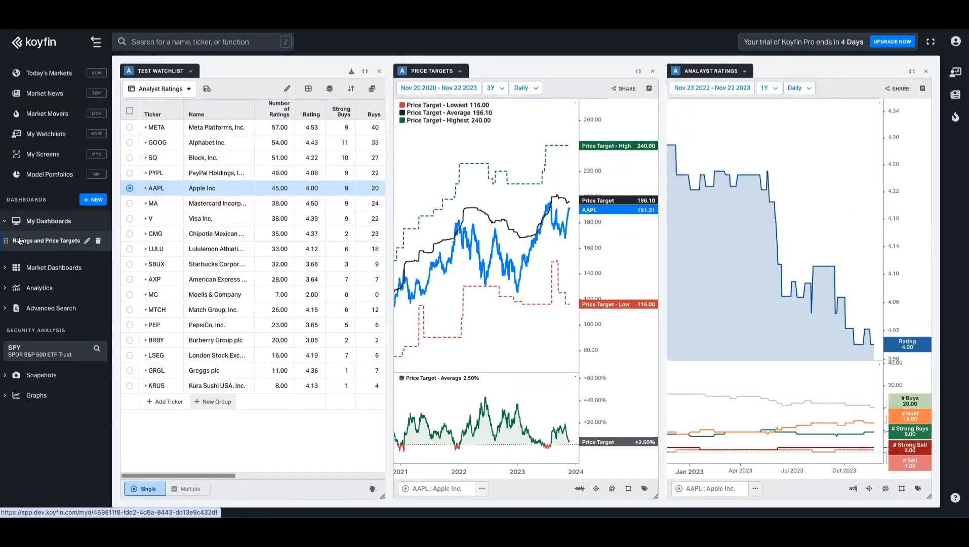
click(128, 174)
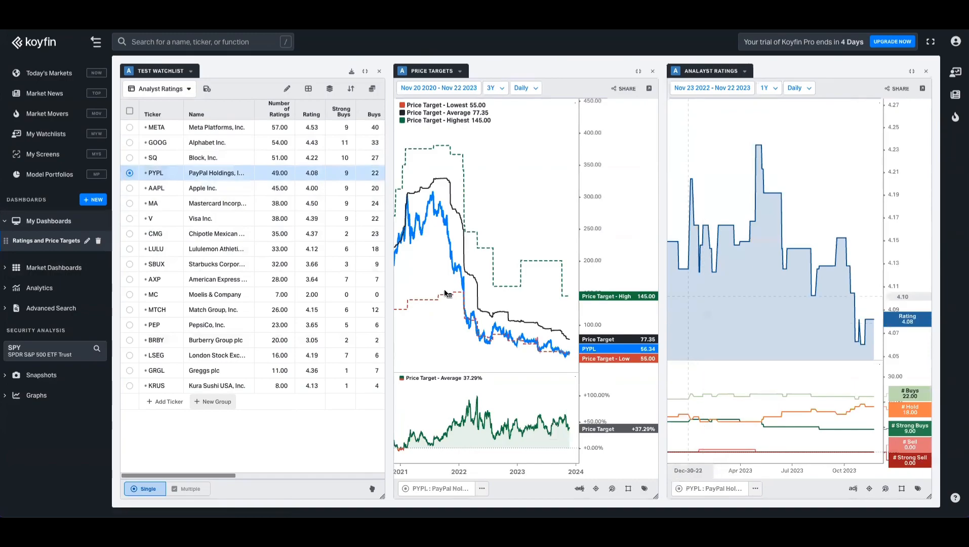
Step: Create a new blank dashboard named 'ETFs'
click(92, 200)
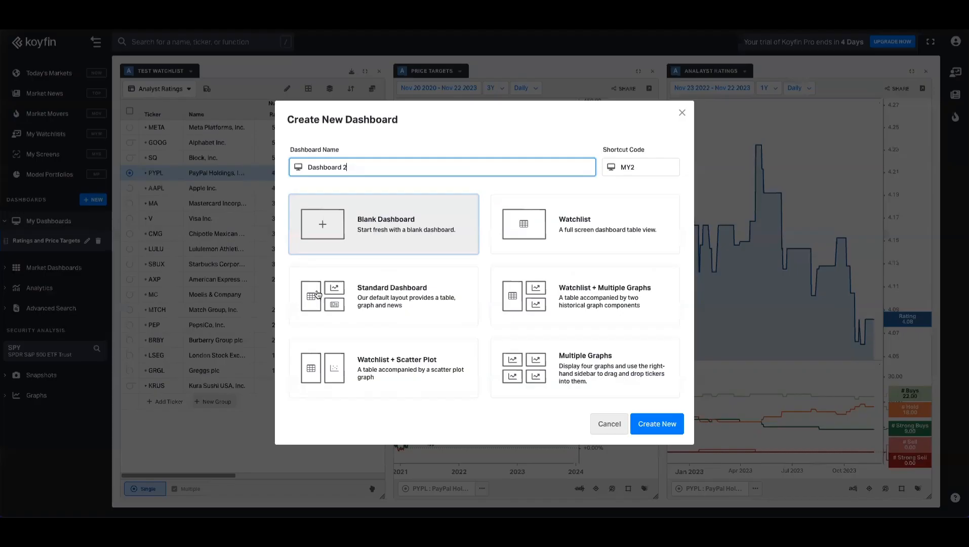
key(ctrl+a)
text(ETF)
key(Return)
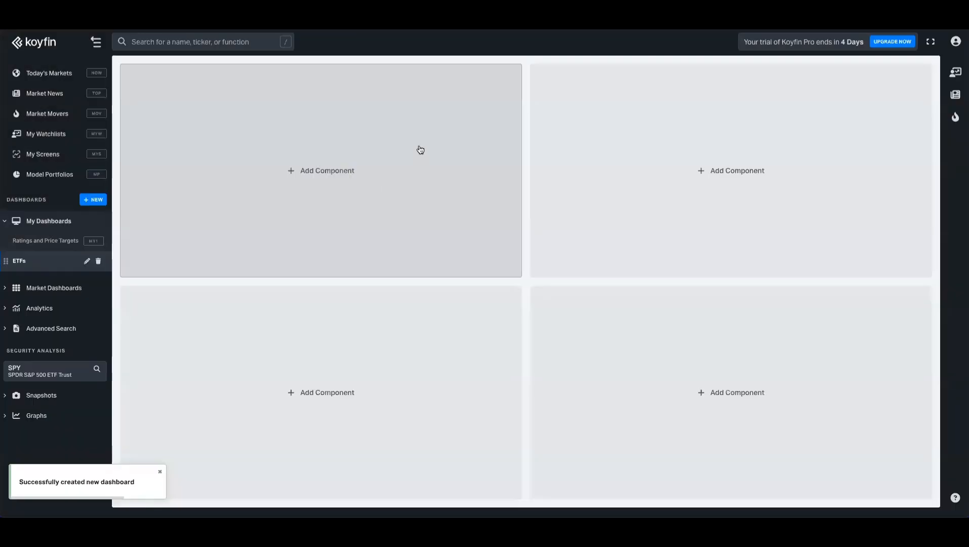
Step: Add a narrower watchlist table showing 'ETF (Screen Results)' to the top-left panel
click(354, 156)
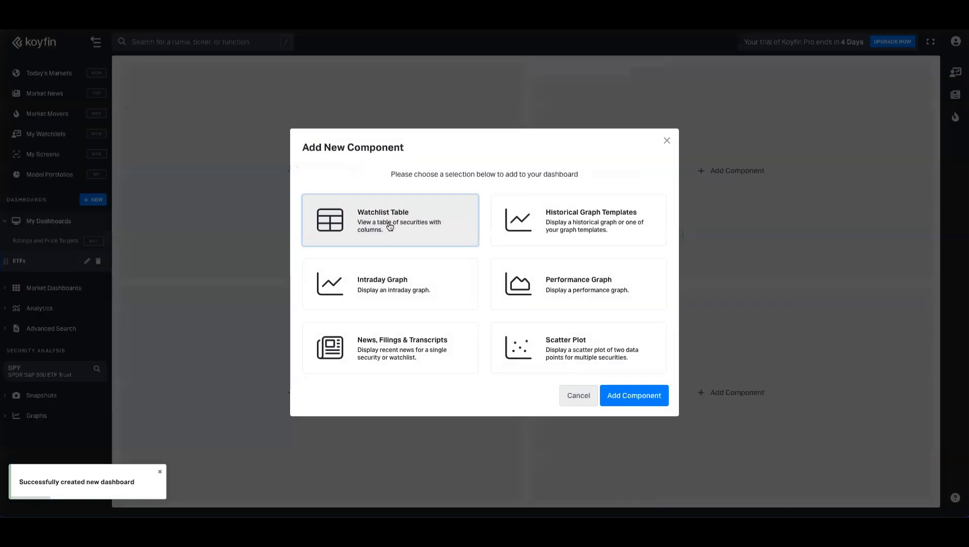
click(639, 399)
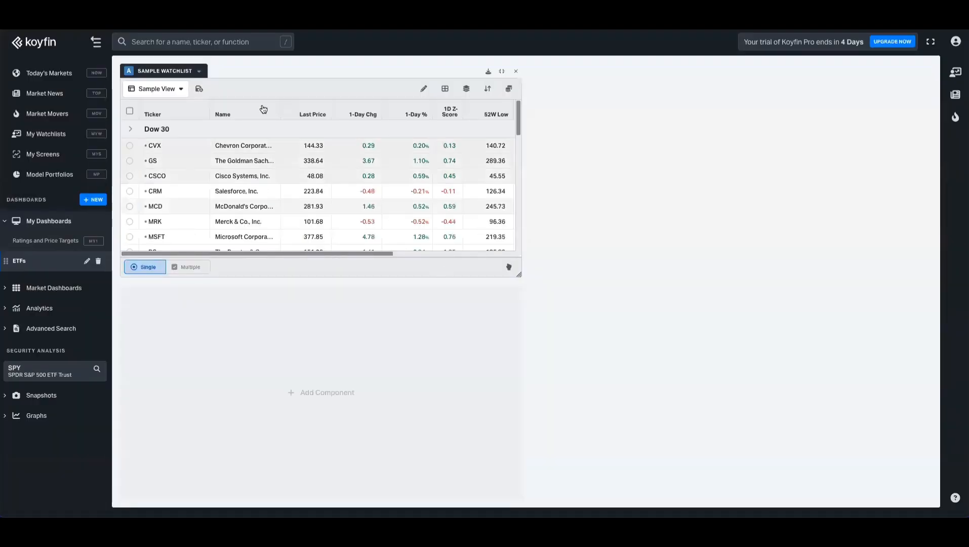
click(201, 73)
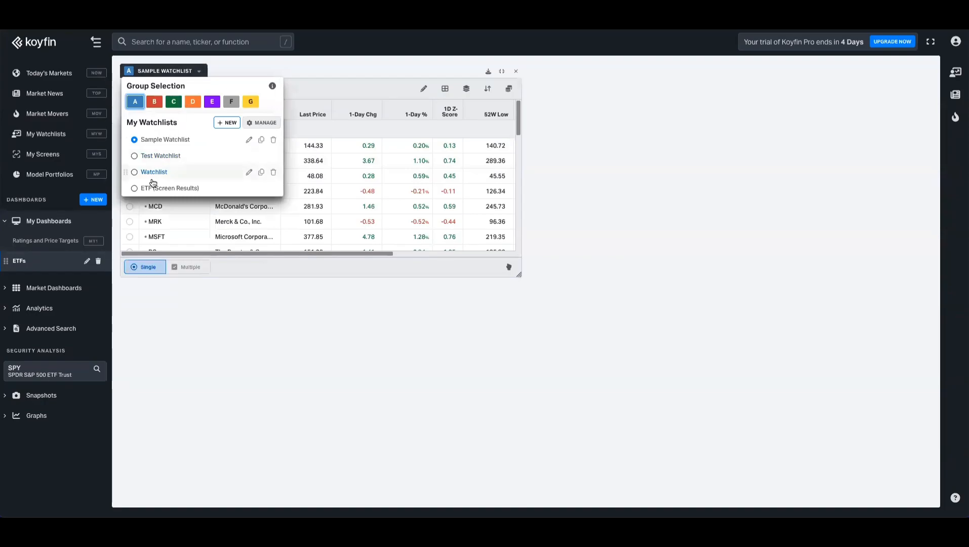
click(178, 189)
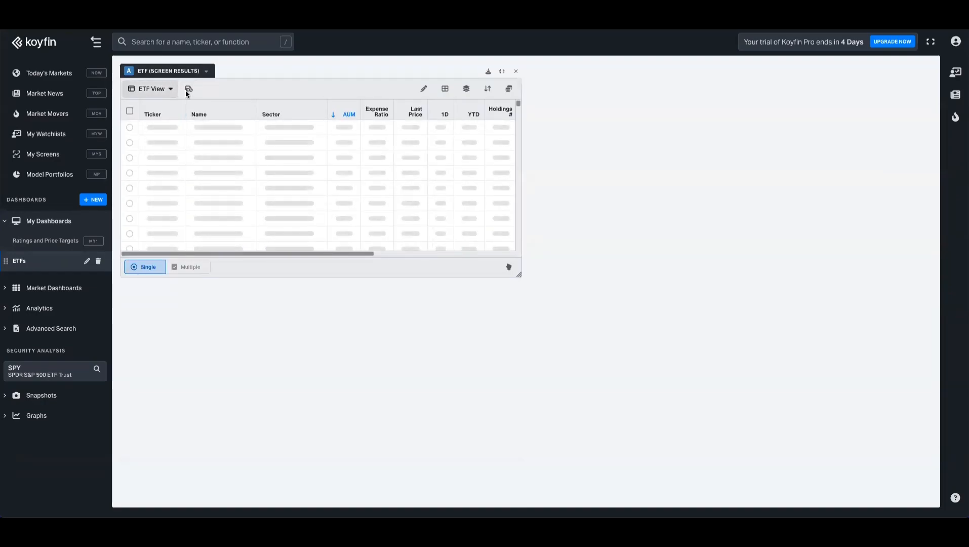
drag(520, 140, 379, 141)
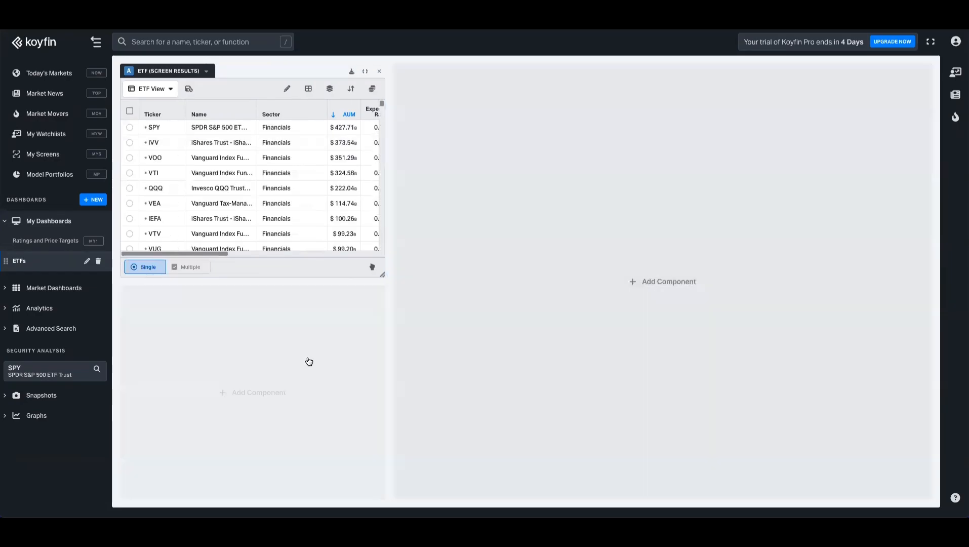
Step: Add historical graph panels below the table and on the right, shrinking the right one
click(308, 356)
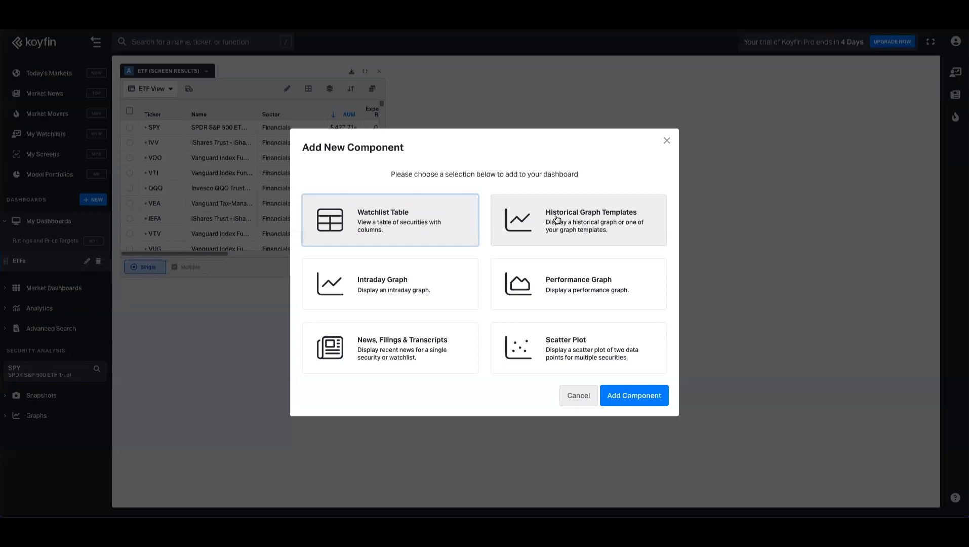
click(557, 225)
click(630, 394)
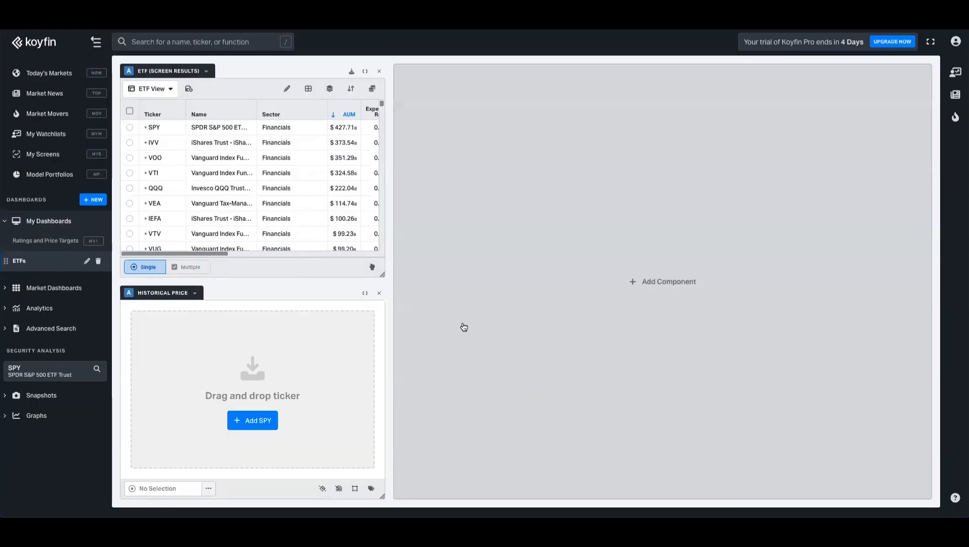
click(585, 268)
click(577, 228)
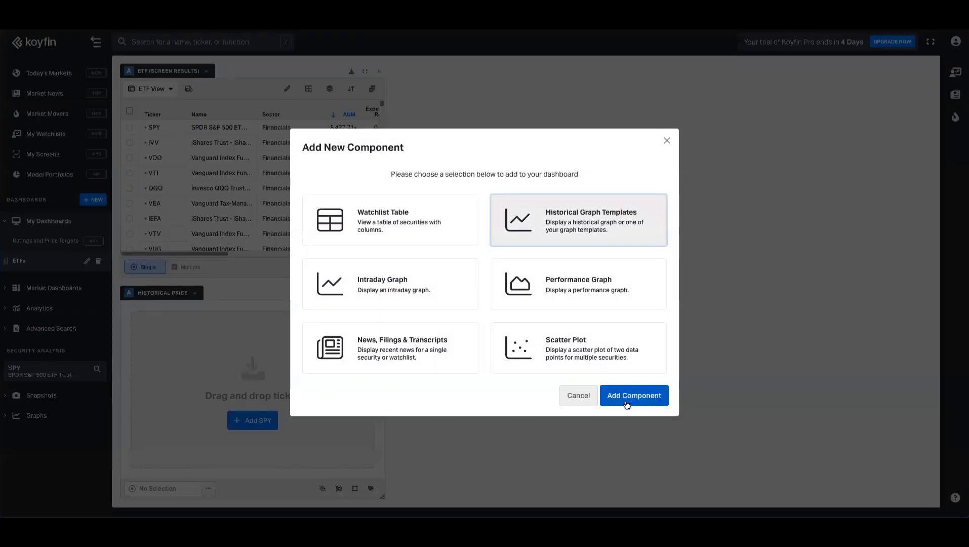
click(613, 379)
drag(931, 498, 629, 279)
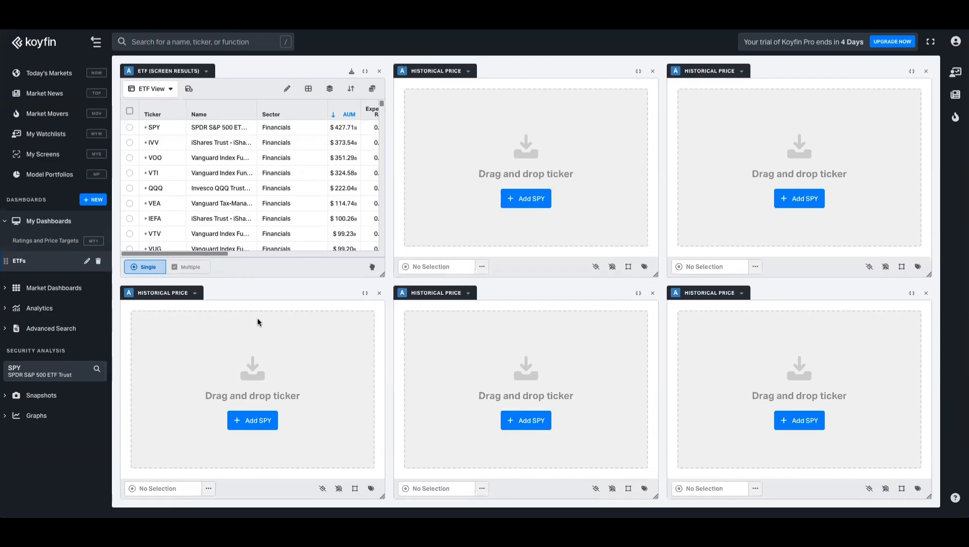
Step: Set the lower-left graph to PE vs Mean and the top-middle graph to AUM for ETFs
click(196, 295)
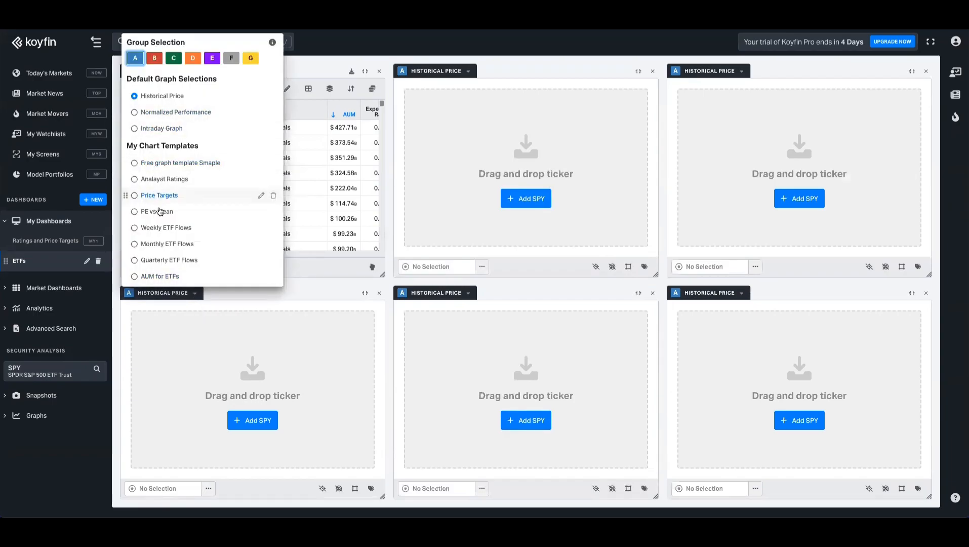
click(161, 211)
click(469, 71)
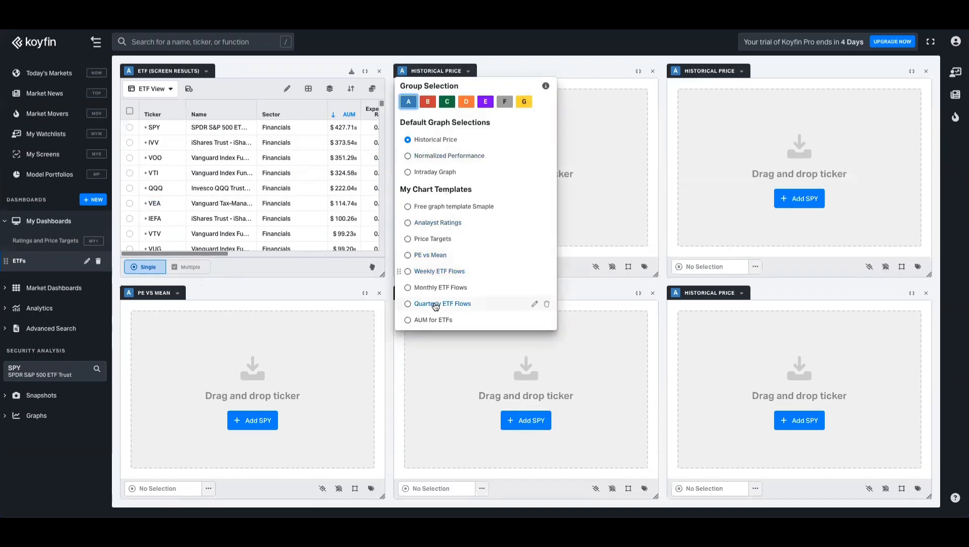
click(434, 320)
Step: Set the remaining graphs to Weekly, Monthly and Quarterly ETF Flows, and chart SPY
click(469, 295)
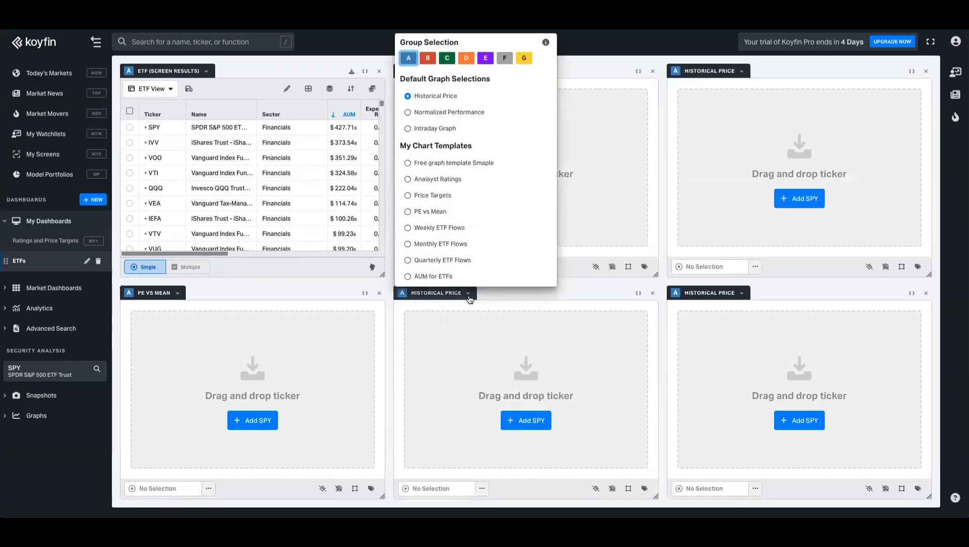
click(440, 227)
click(741, 72)
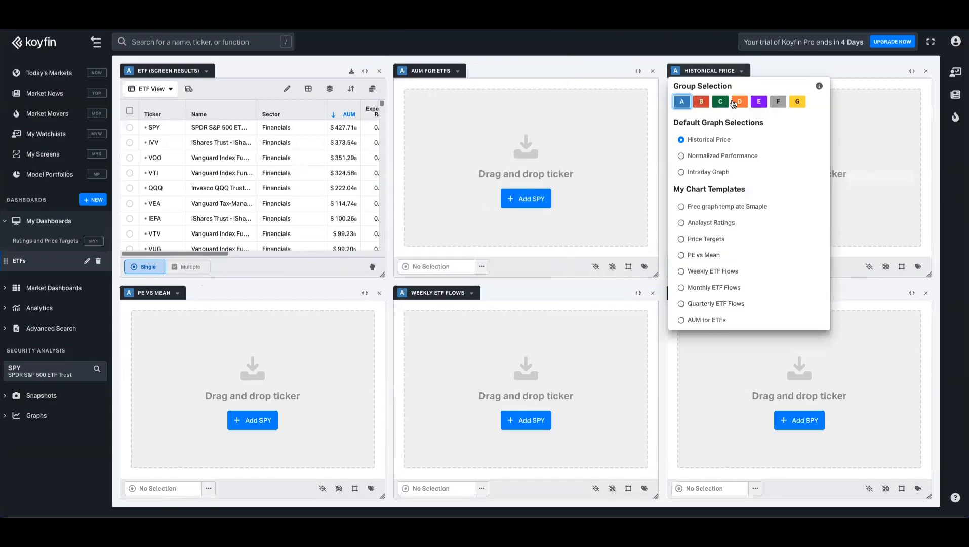
click(702, 288)
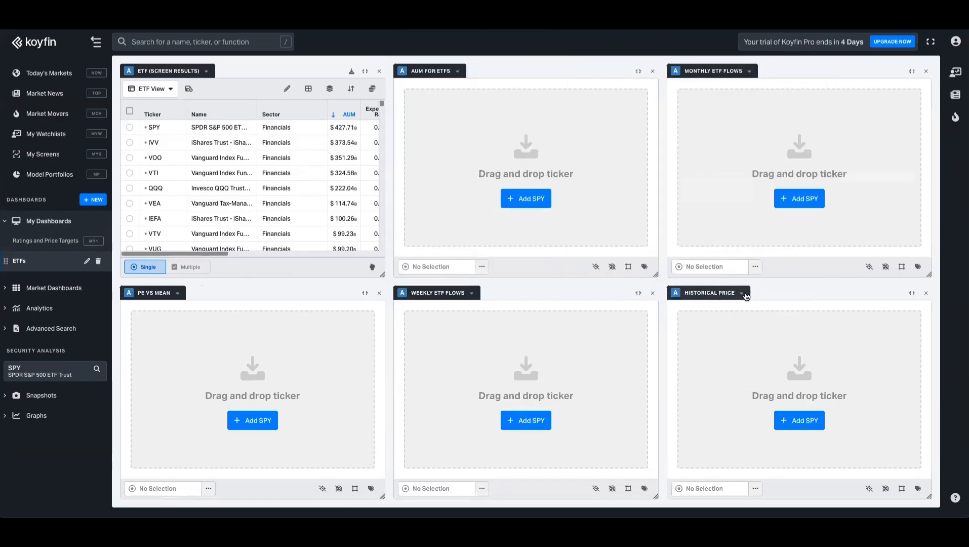
click(742, 294)
click(711, 257)
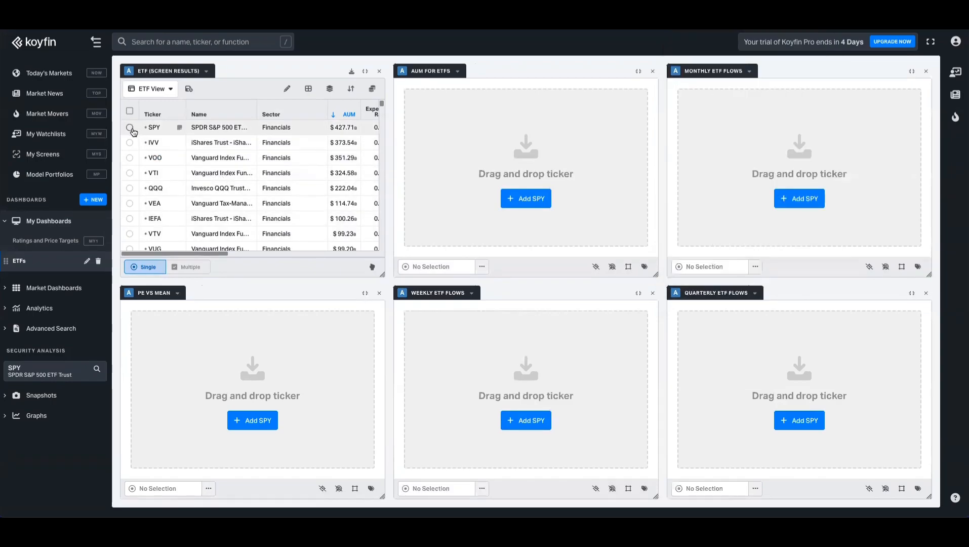
click(130, 127)
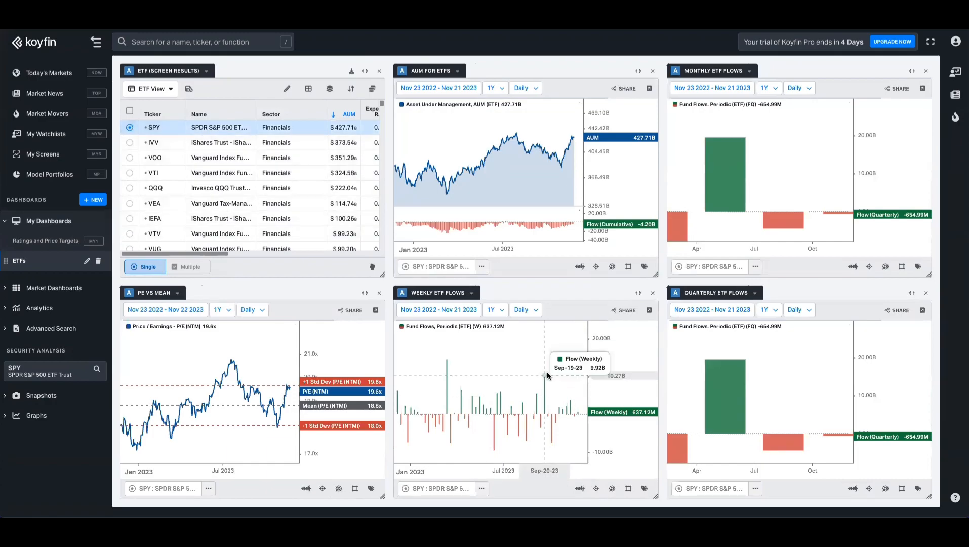
Step: Change the weekly, monthly and quarterly ETF flow charts from 1Y to 3Y
click(506, 316)
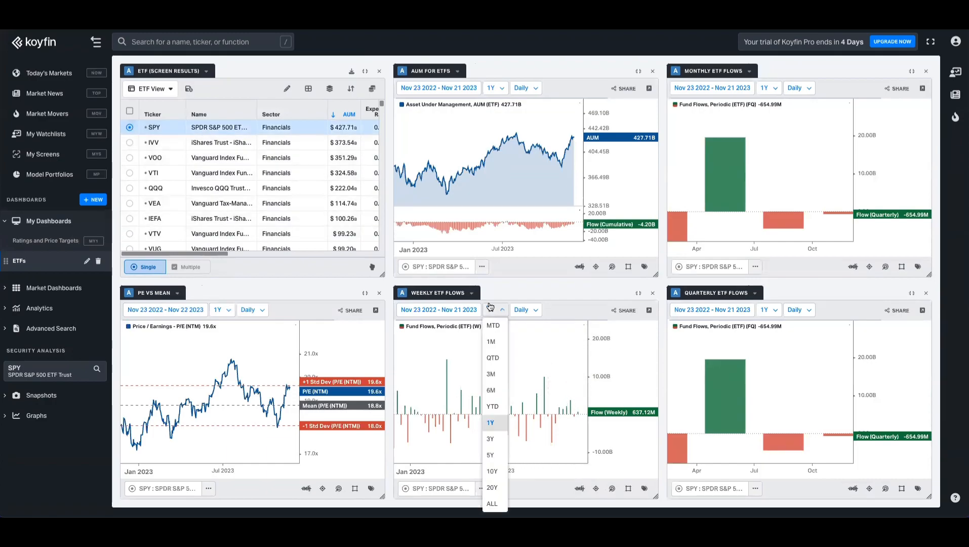
click(504, 442)
click(768, 88)
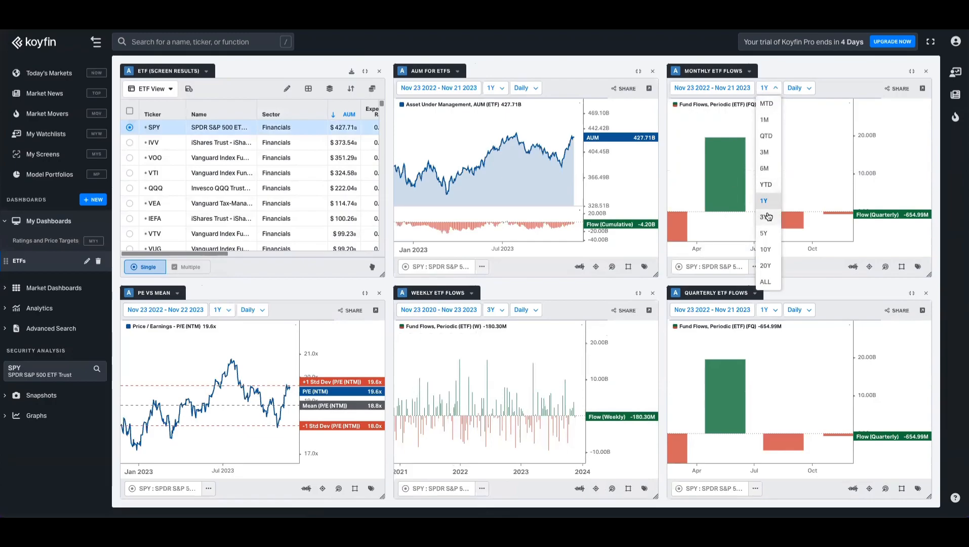
click(769, 215)
click(780, 312)
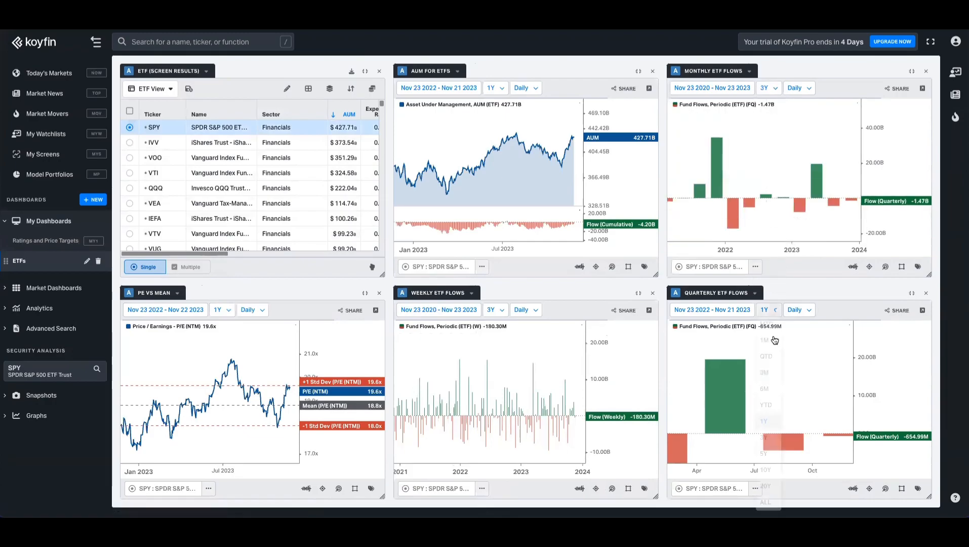
click(767, 437)
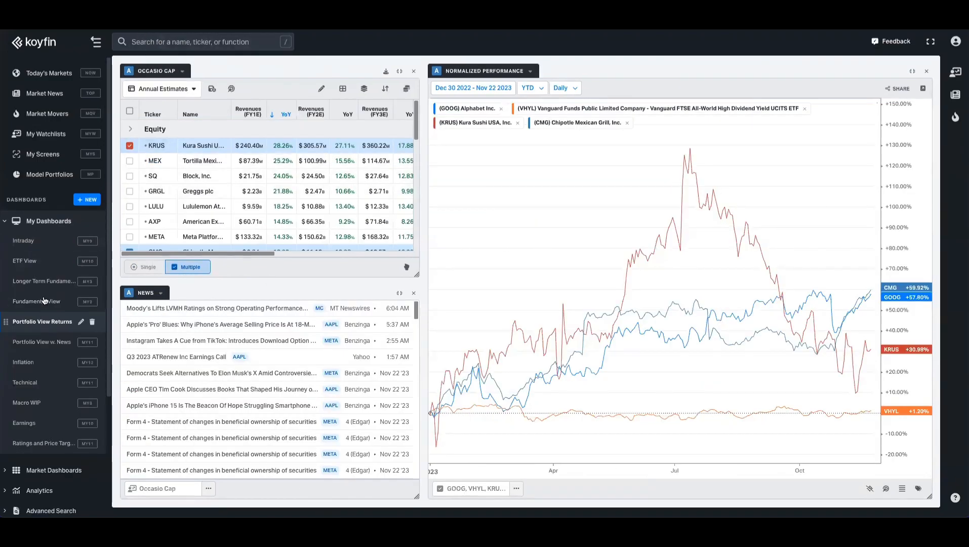
Step: View Longer Term Fundamentals, pan the Cash Conversion Cycle chart, then switch to Macro WIP
click(44, 282)
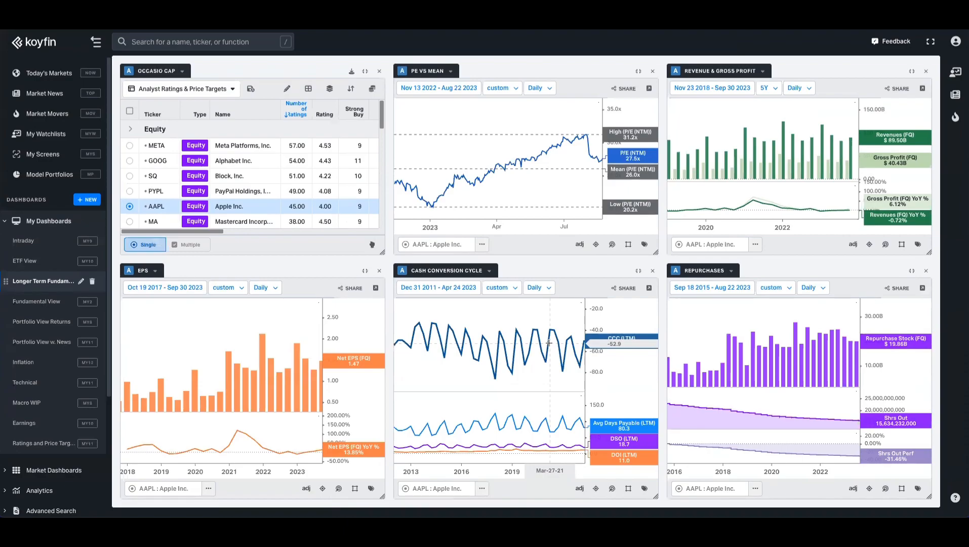
mouse_move(532, 386)
mouse_down()
mouse_move(514, 392)
mouse_move(527, 391)
mouse_up()
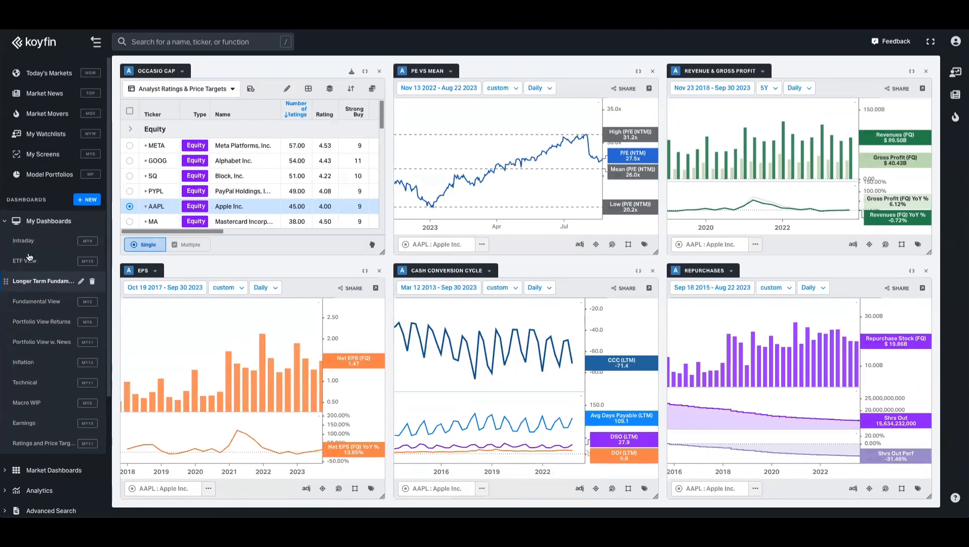
click(36, 407)
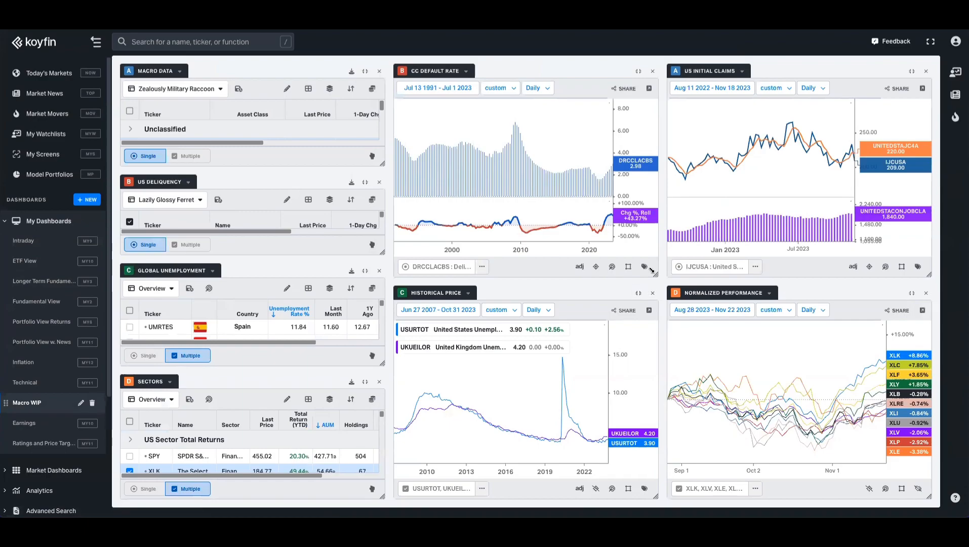
Step: Pan CC Default Rate to start in 1992, and zoom Normalized Performance to start Jul 31 2023
mouse_move(558, 153)
mouse_down()
mouse_move(532, 150)
mouse_move(554, 151)
mouse_up()
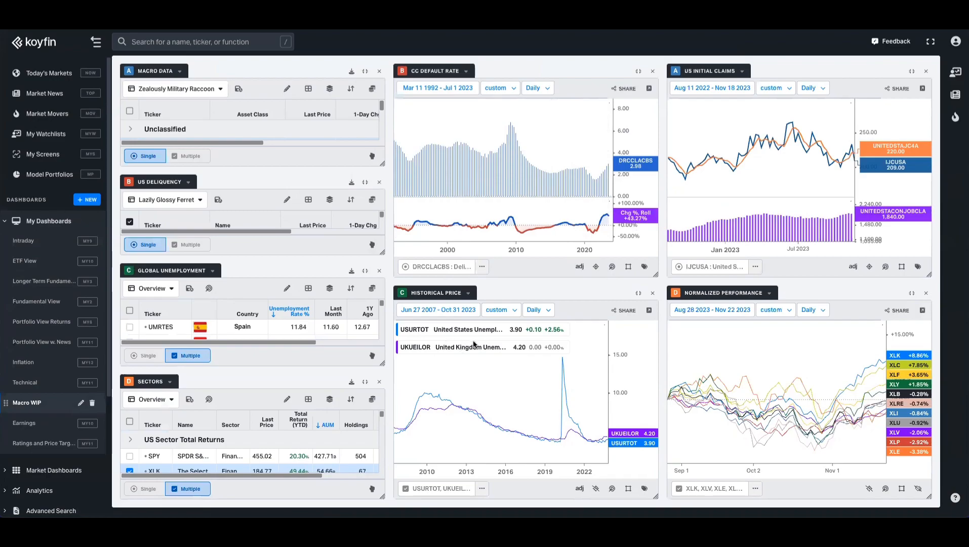
scroll(587, 410, up, 2)
scroll(787, 182, up, 2)
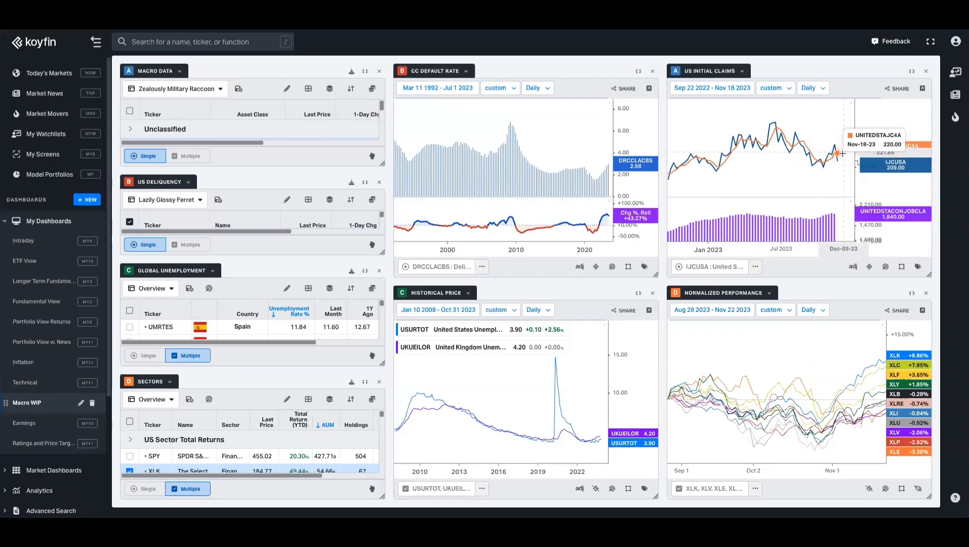
scroll(795, 197, down, 1)
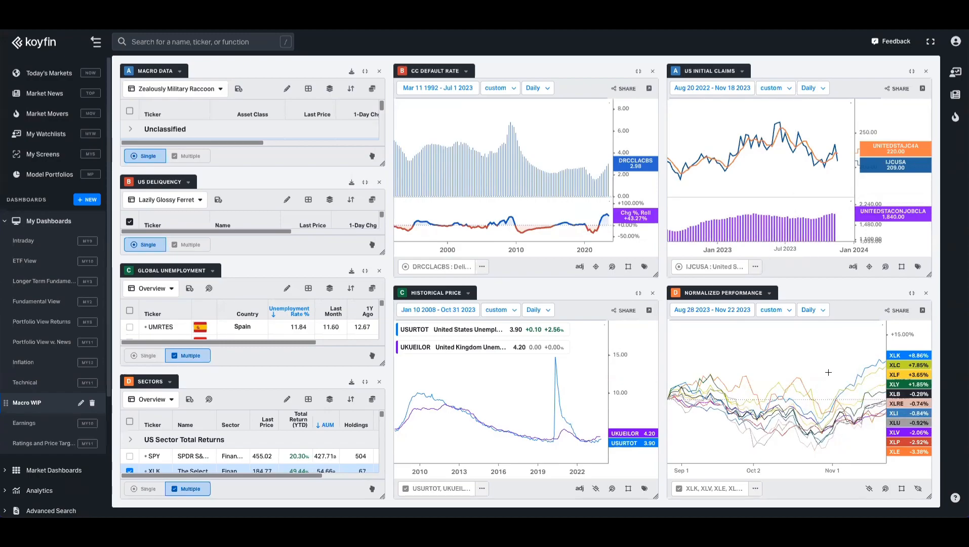
scroll(823, 365, down, 2)
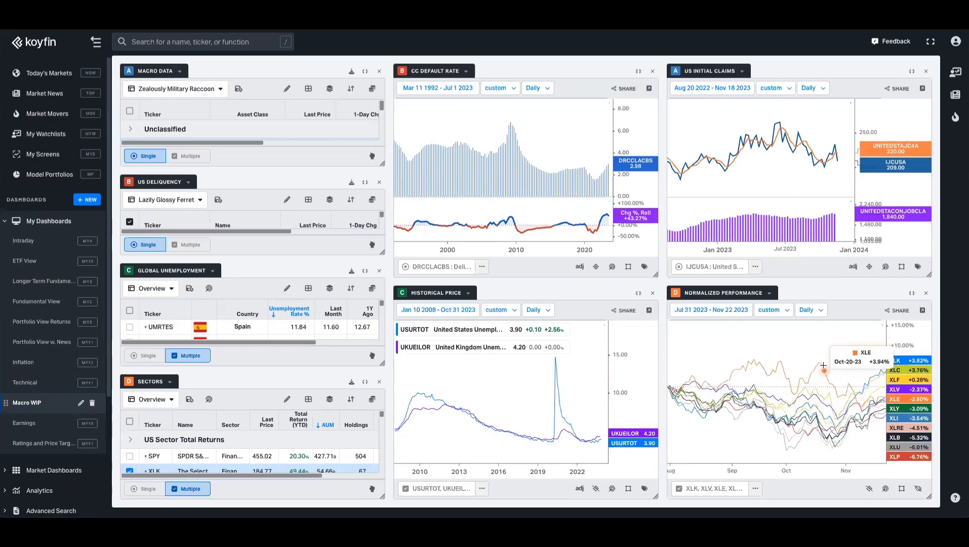
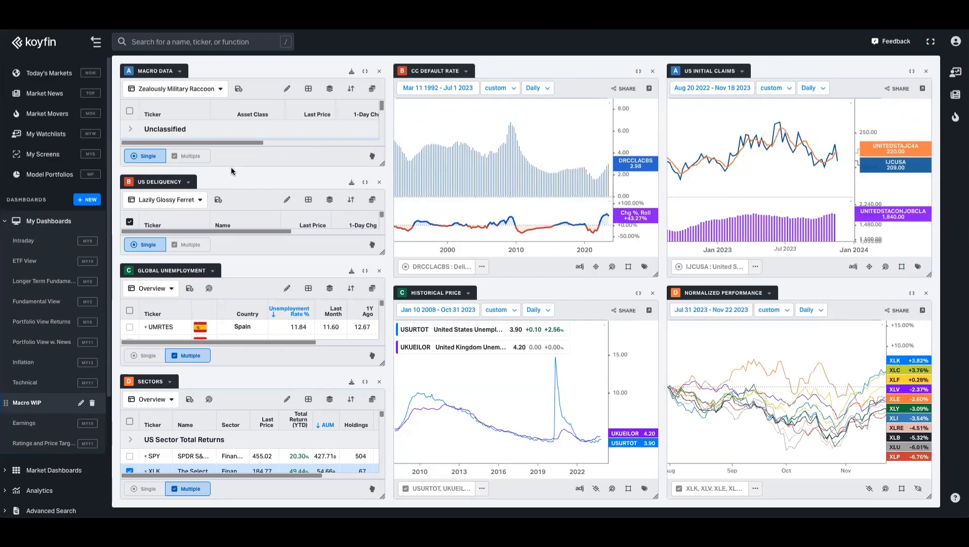
Step: Resize Macro Data to show three rows, then enlarge the US Deliquency and Global Unemployment panels
drag(235, 166, 245, 309)
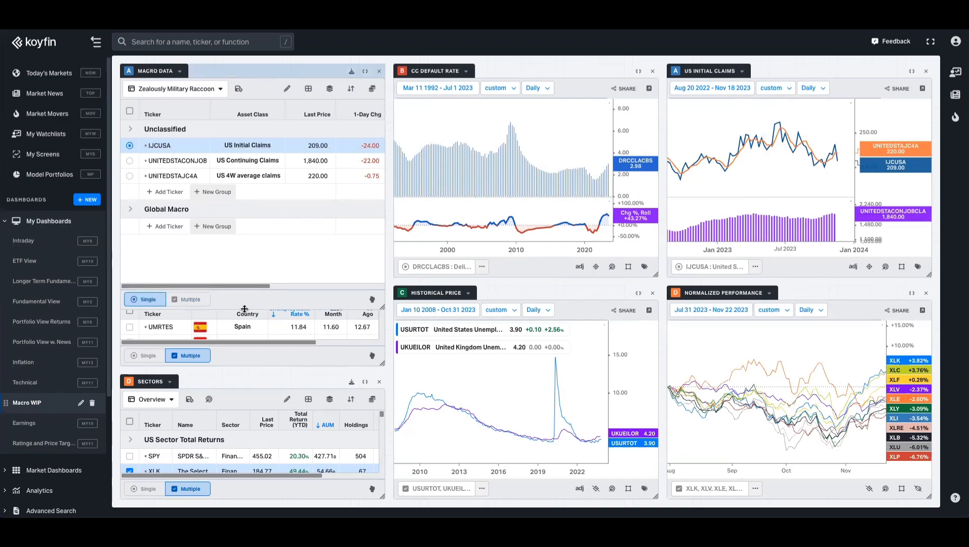
drag(245, 309, 250, 183)
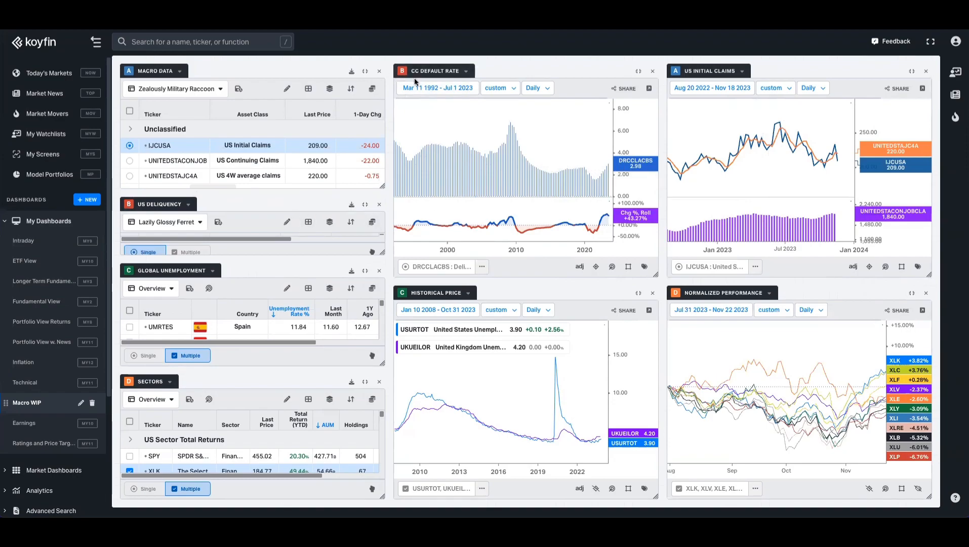
drag(263, 255, 263, 277)
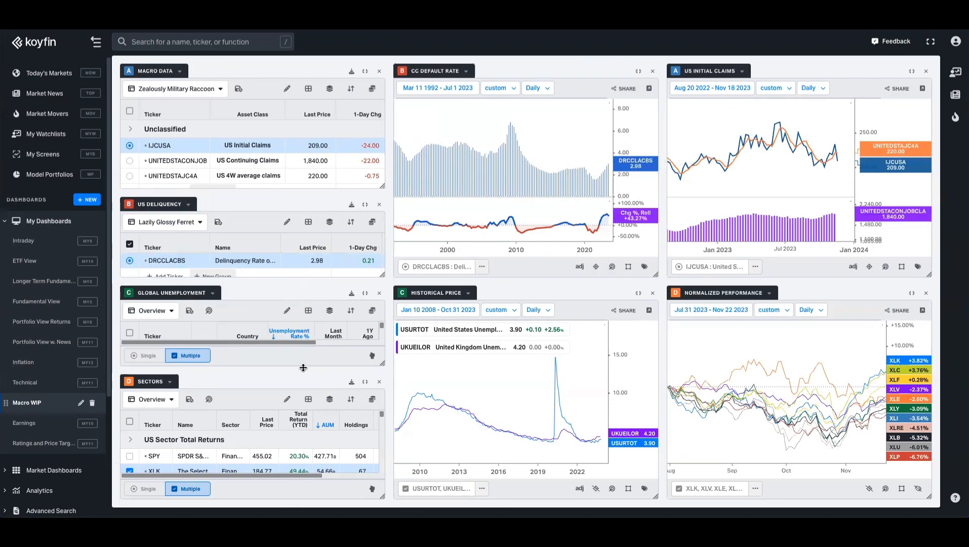
drag(316, 368, 295, 366)
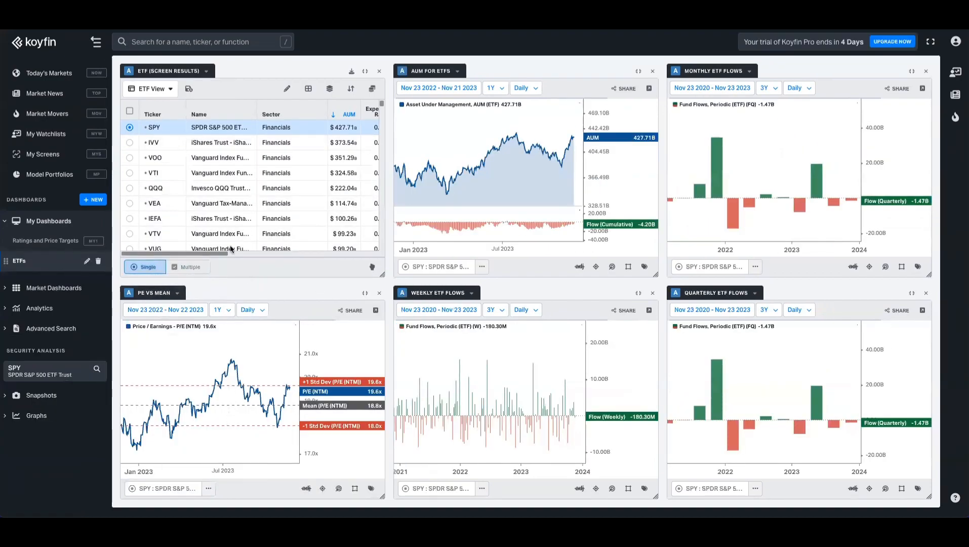
Step: Replace the PE vs Mean graph with a new watchlist table component
click(205, 73)
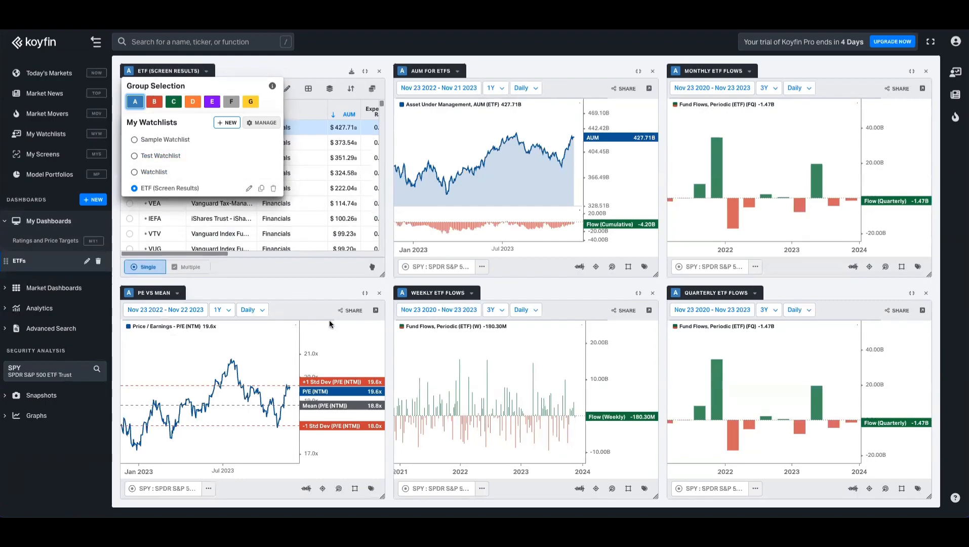
click(379, 296)
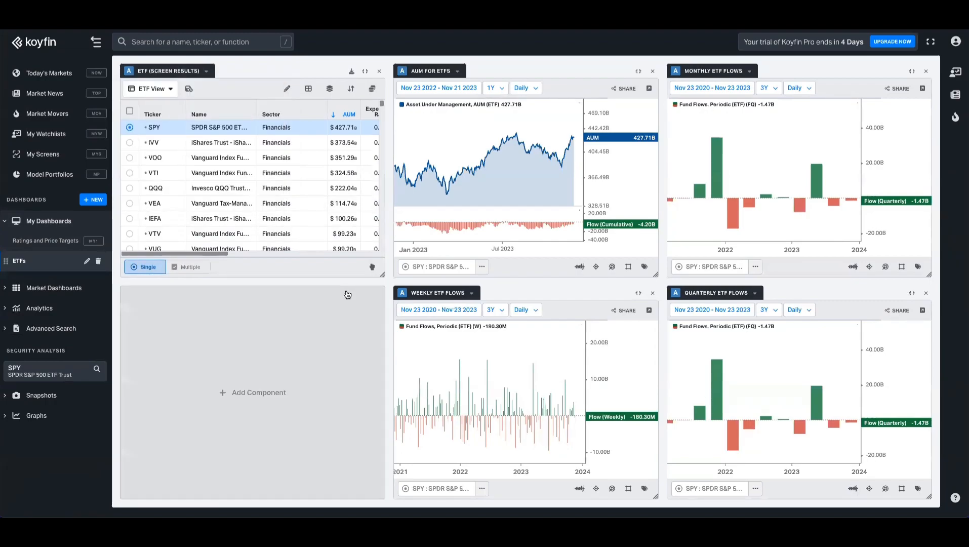
click(287, 335)
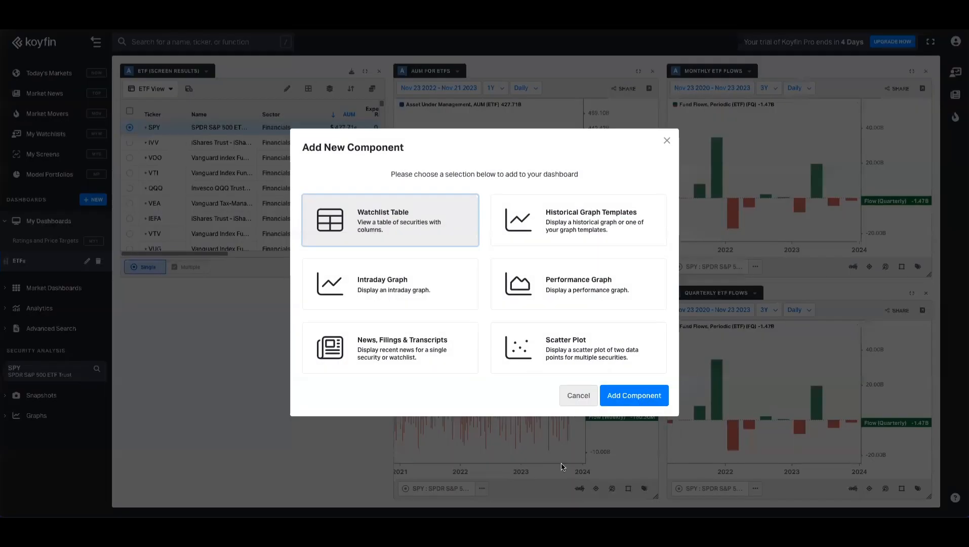
click(639, 393)
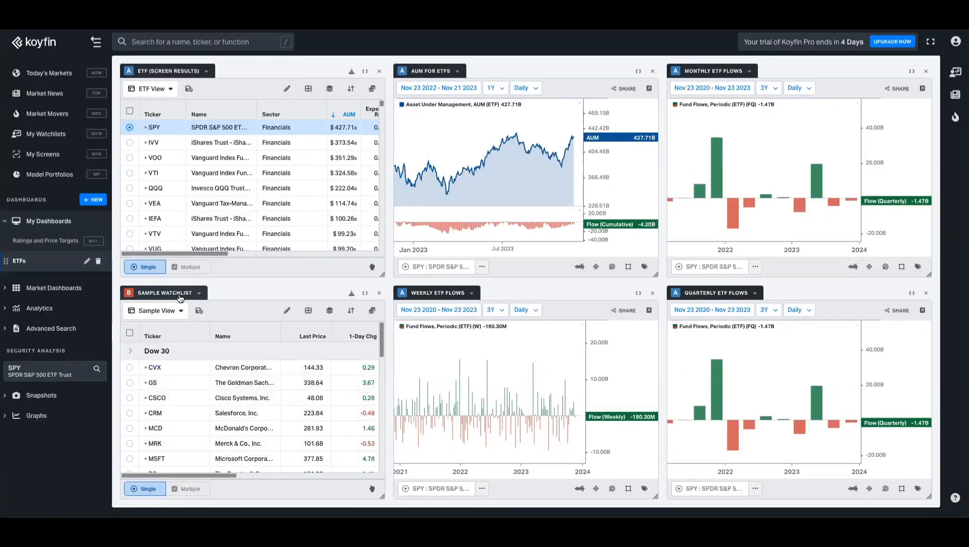
Step: Link Weekly ETF Flows to group B and load GS from the watchlist
click(415, 294)
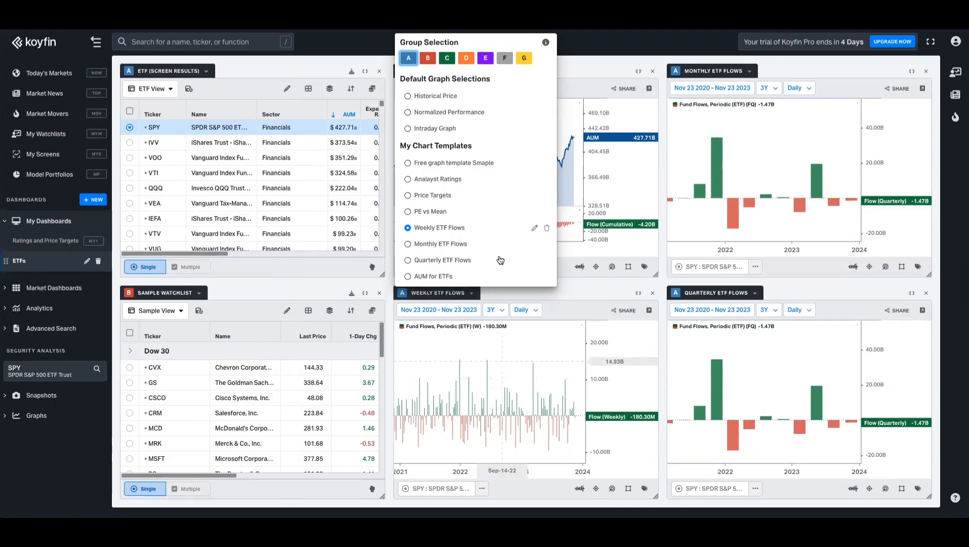
click(428, 58)
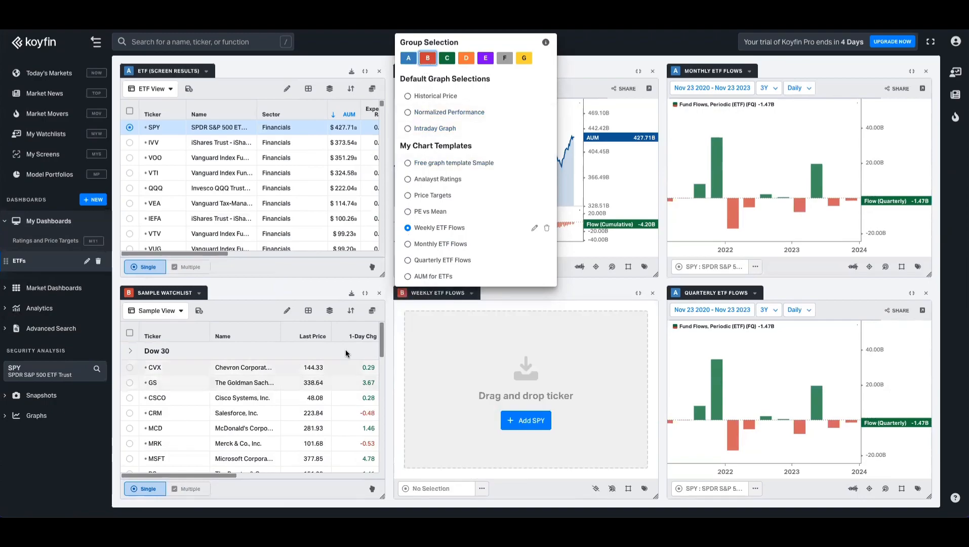
click(129, 383)
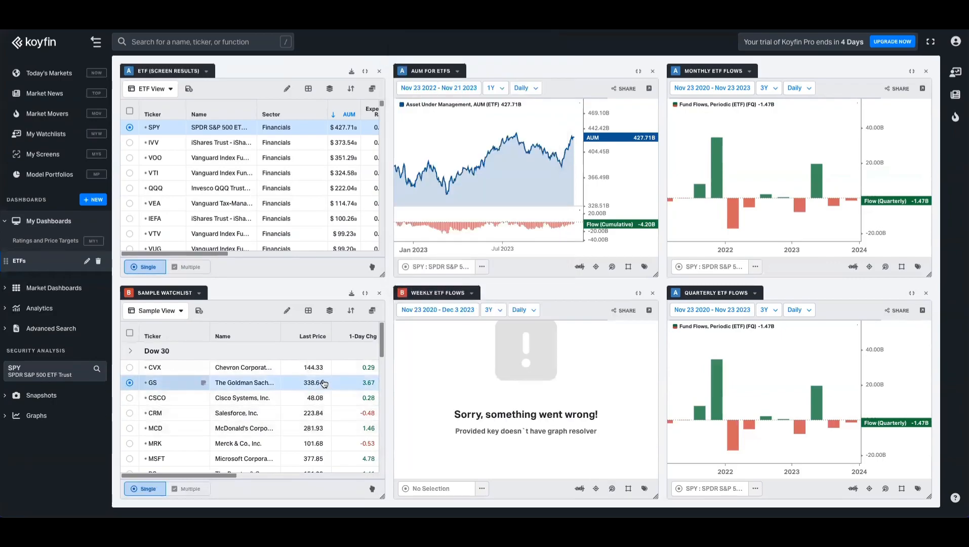
scroll(225, 420, down, 5)
scroll(225, 420, up, 5)
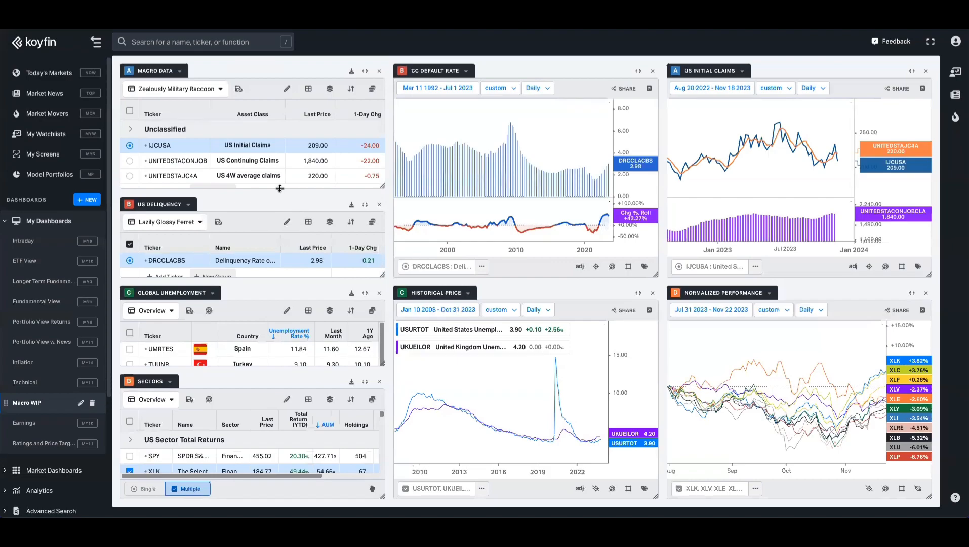
Step: Collapse Macro Data to a thin strip and close the extra left-column panel
drag(280, 188, 281, 79)
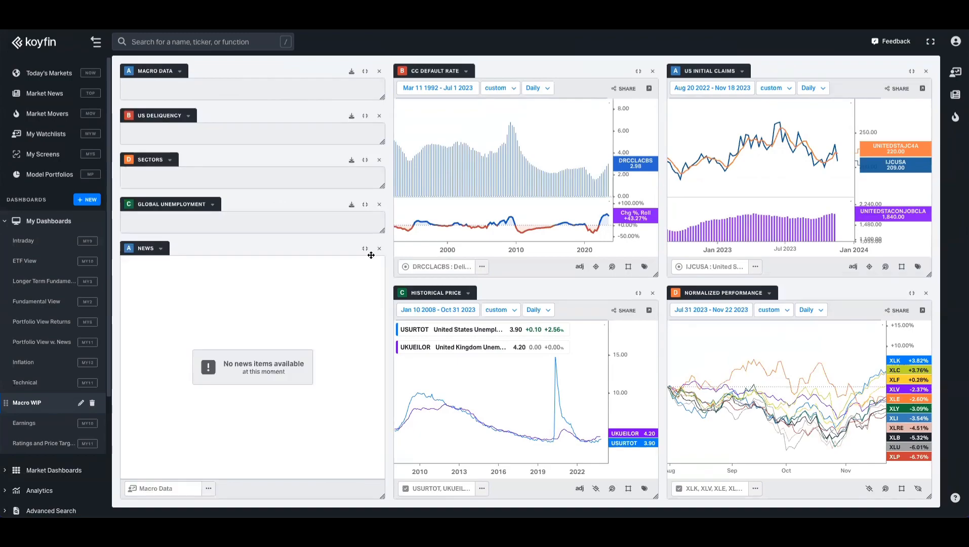
click(379, 249)
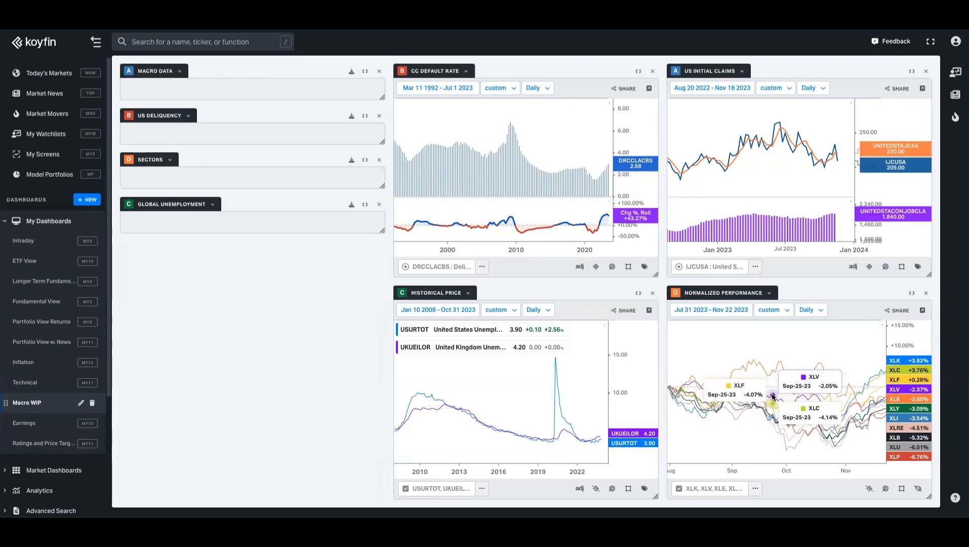
mouse_move(263, 345)
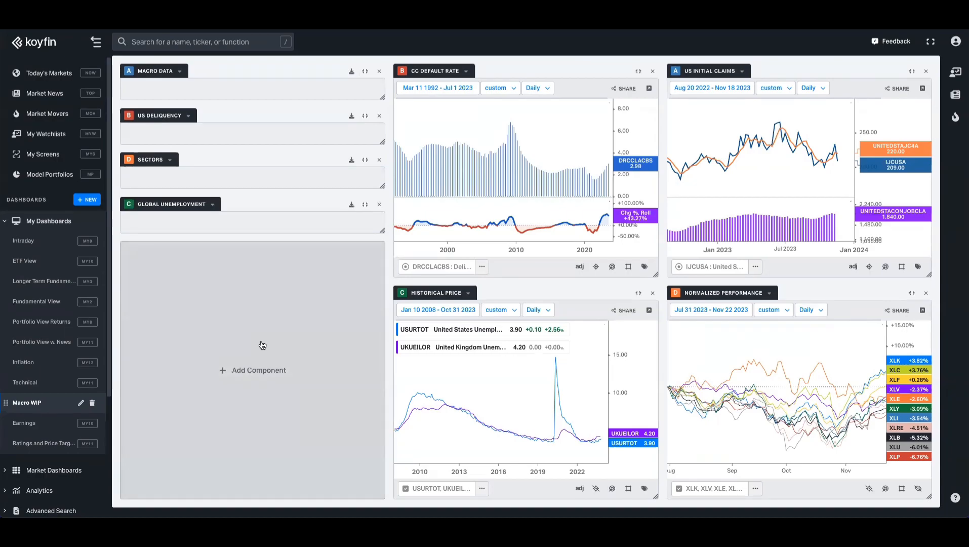
Step: Add a News, Filings & Transcripts component fed from the Full S&P watchlist
click(262, 345)
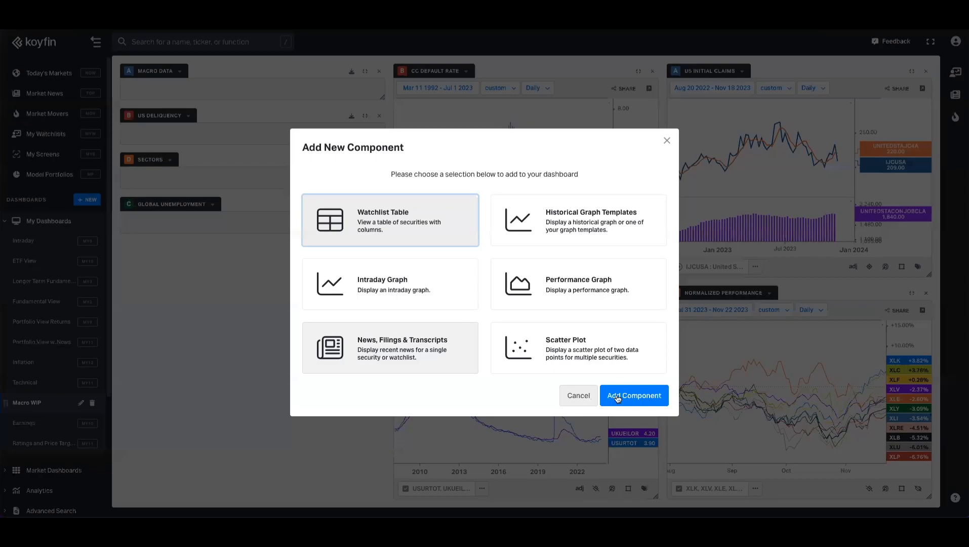
click(618, 397)
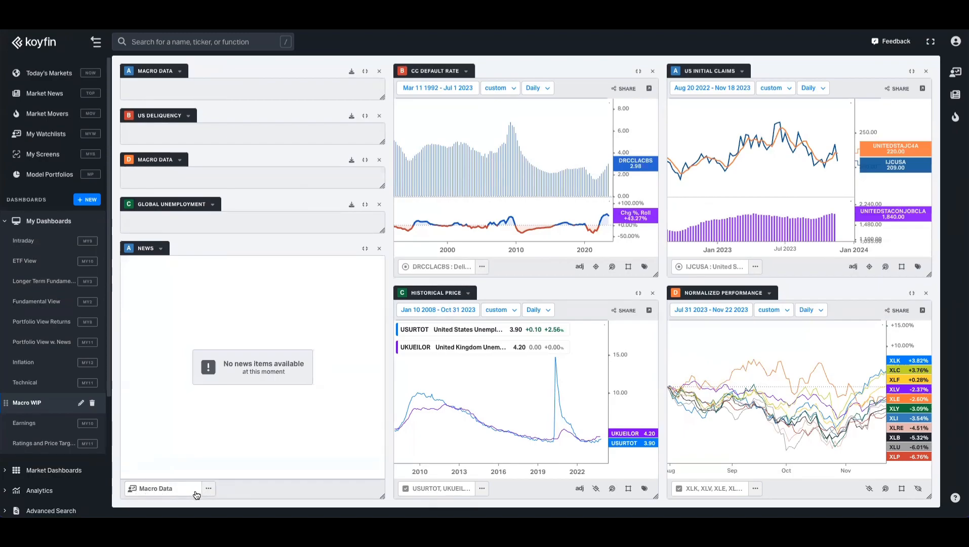
click(209, 489)
mouse_move(188, 476)
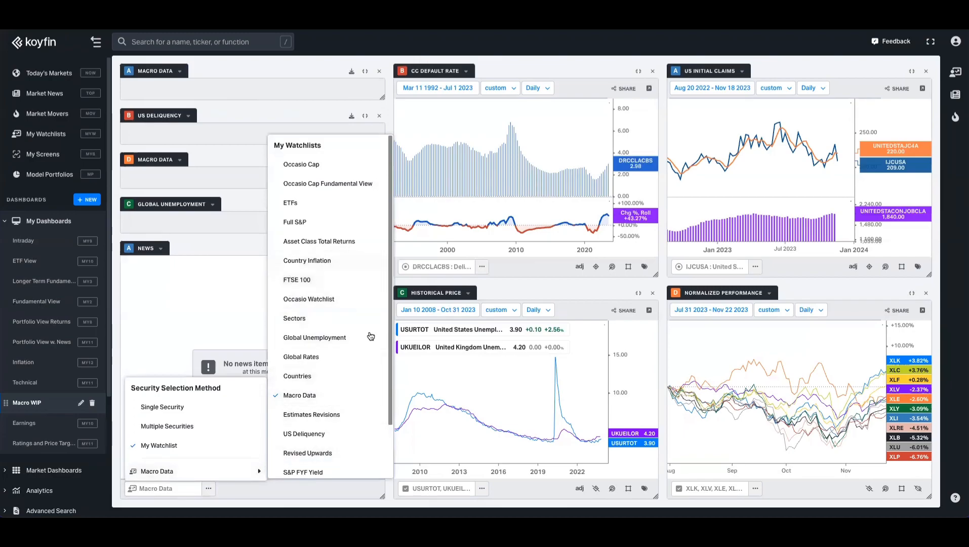
click(310, 224)
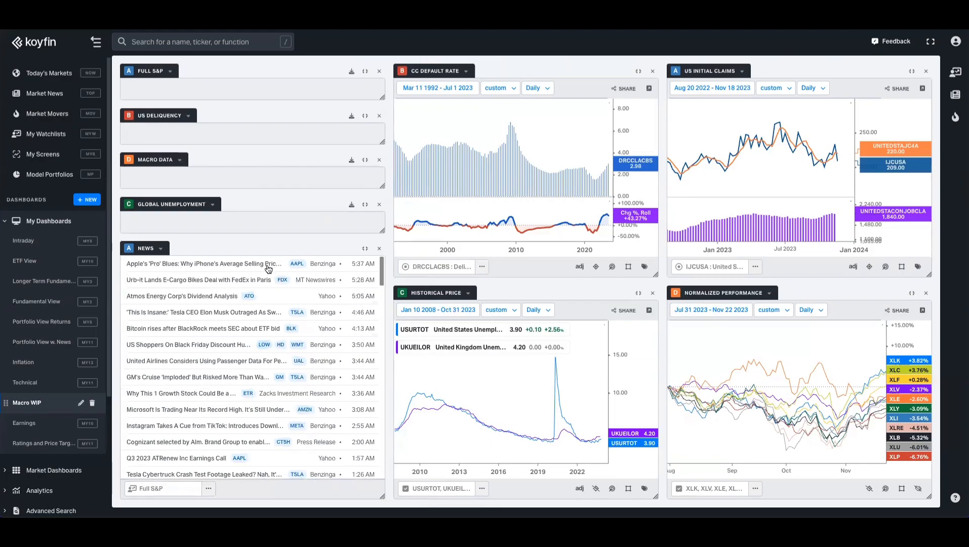
Step: Put the news feed in group E and exclude RSS News (US)
click(208, 489)
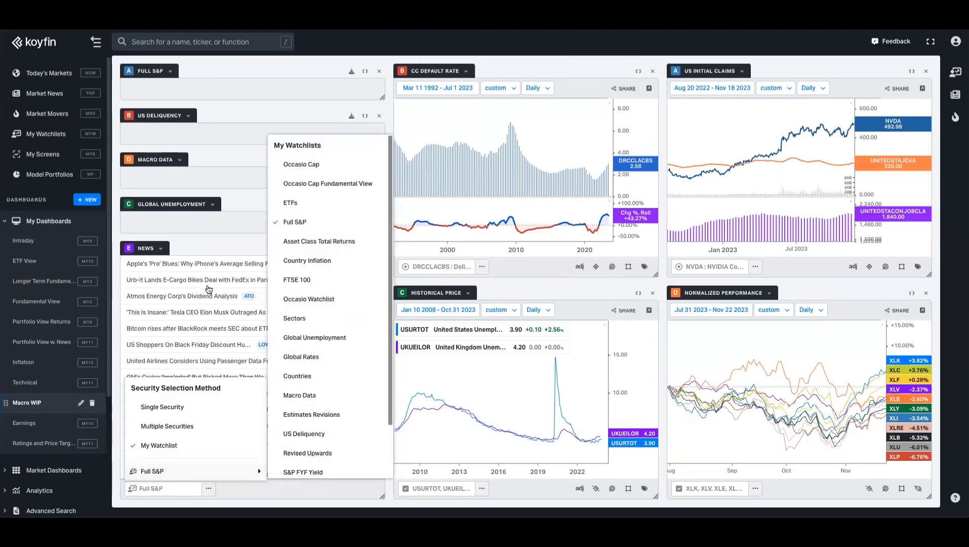
click(162, 249)
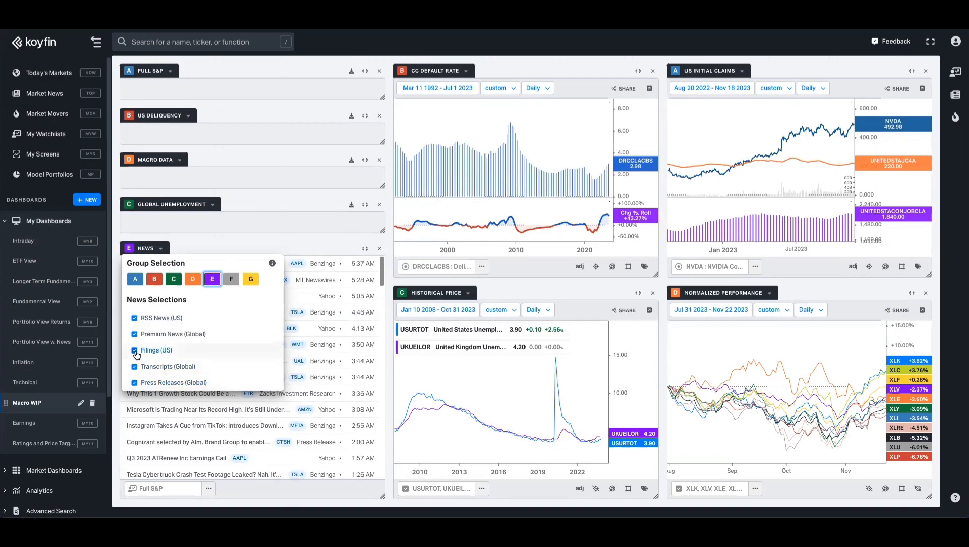
click(134, 317)
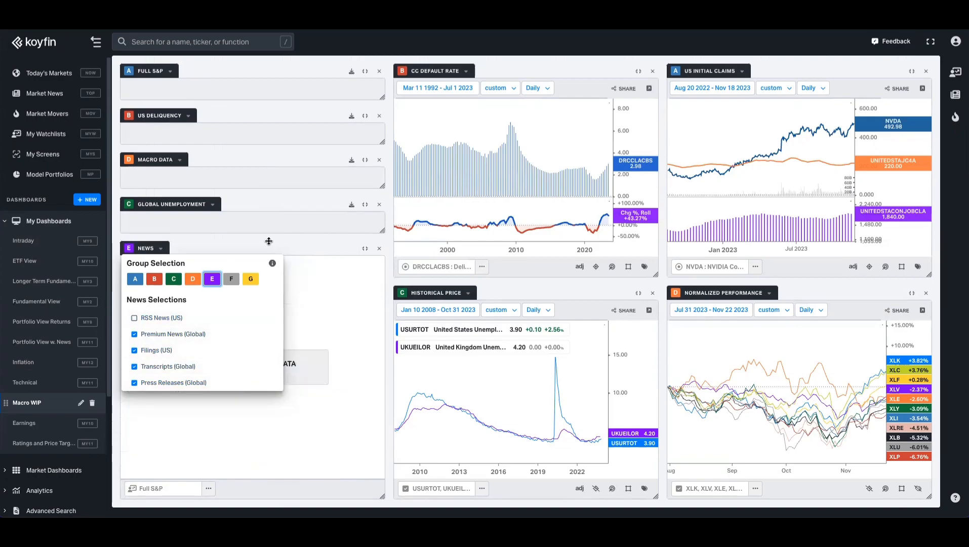